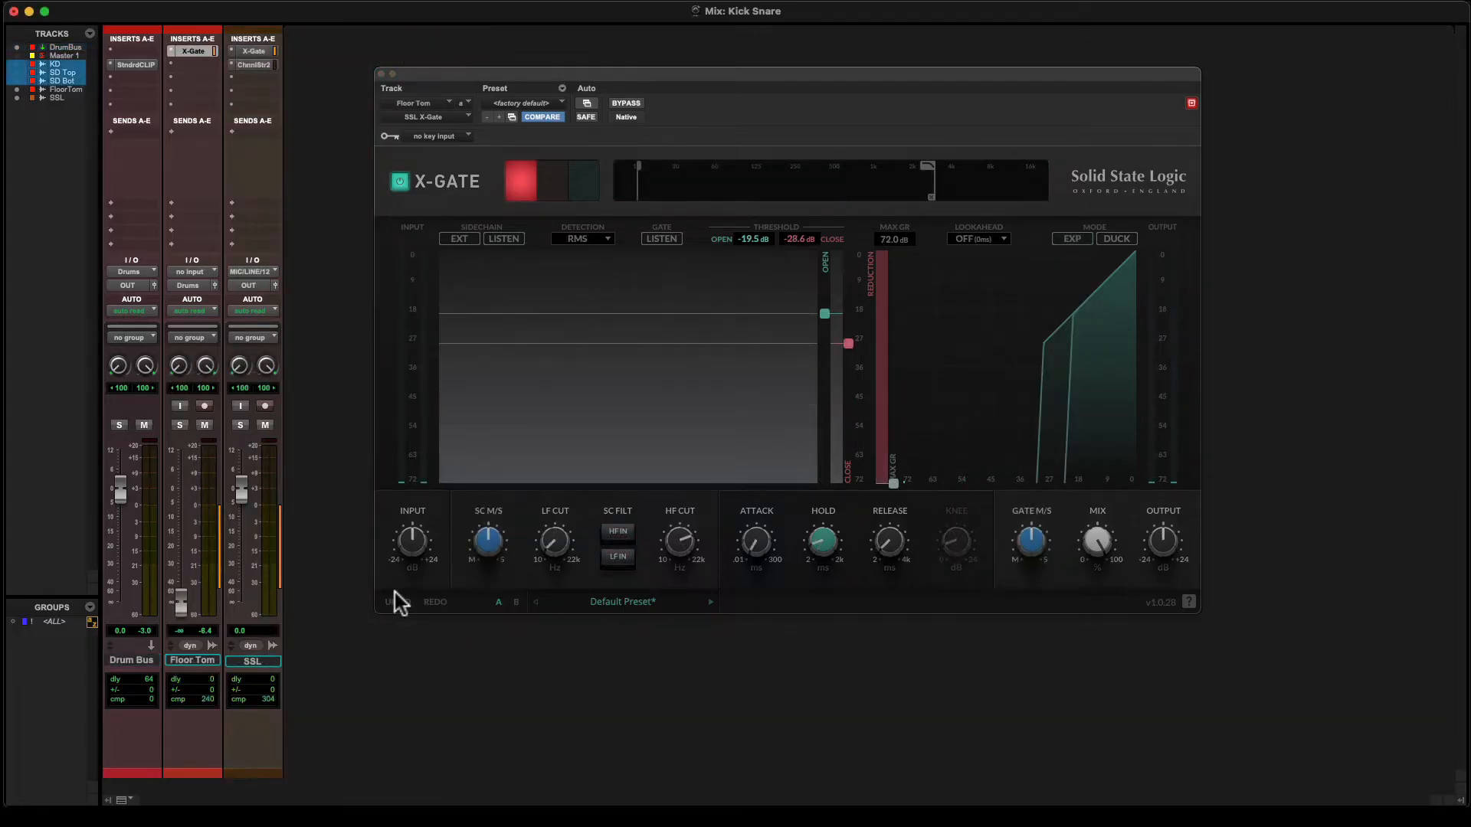
- Raise the gate's input gain to 24 dB and reset it to its default
mouse_move(410, 541)
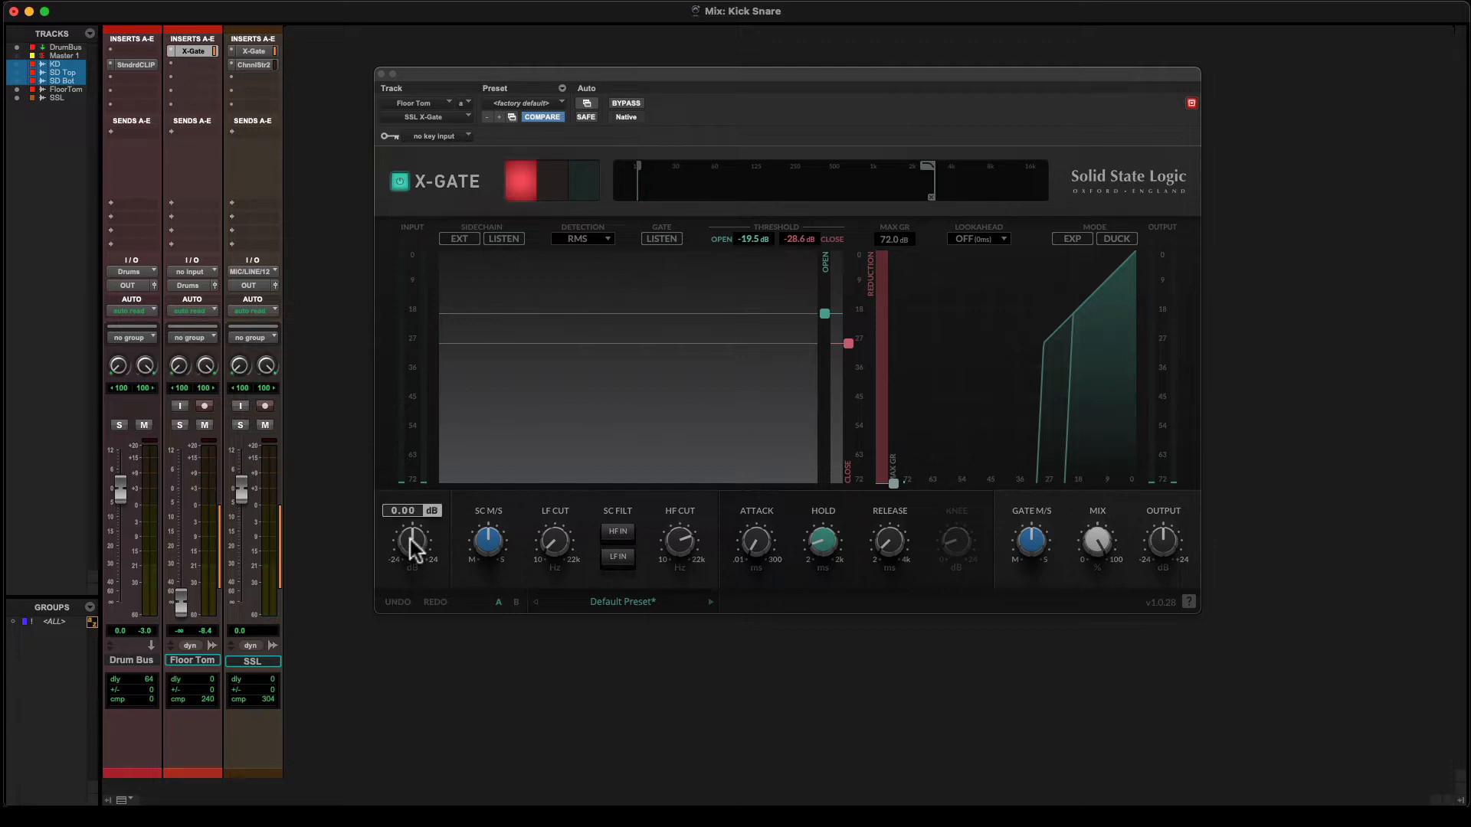
left_click_drag(410, 541, 430, 438)
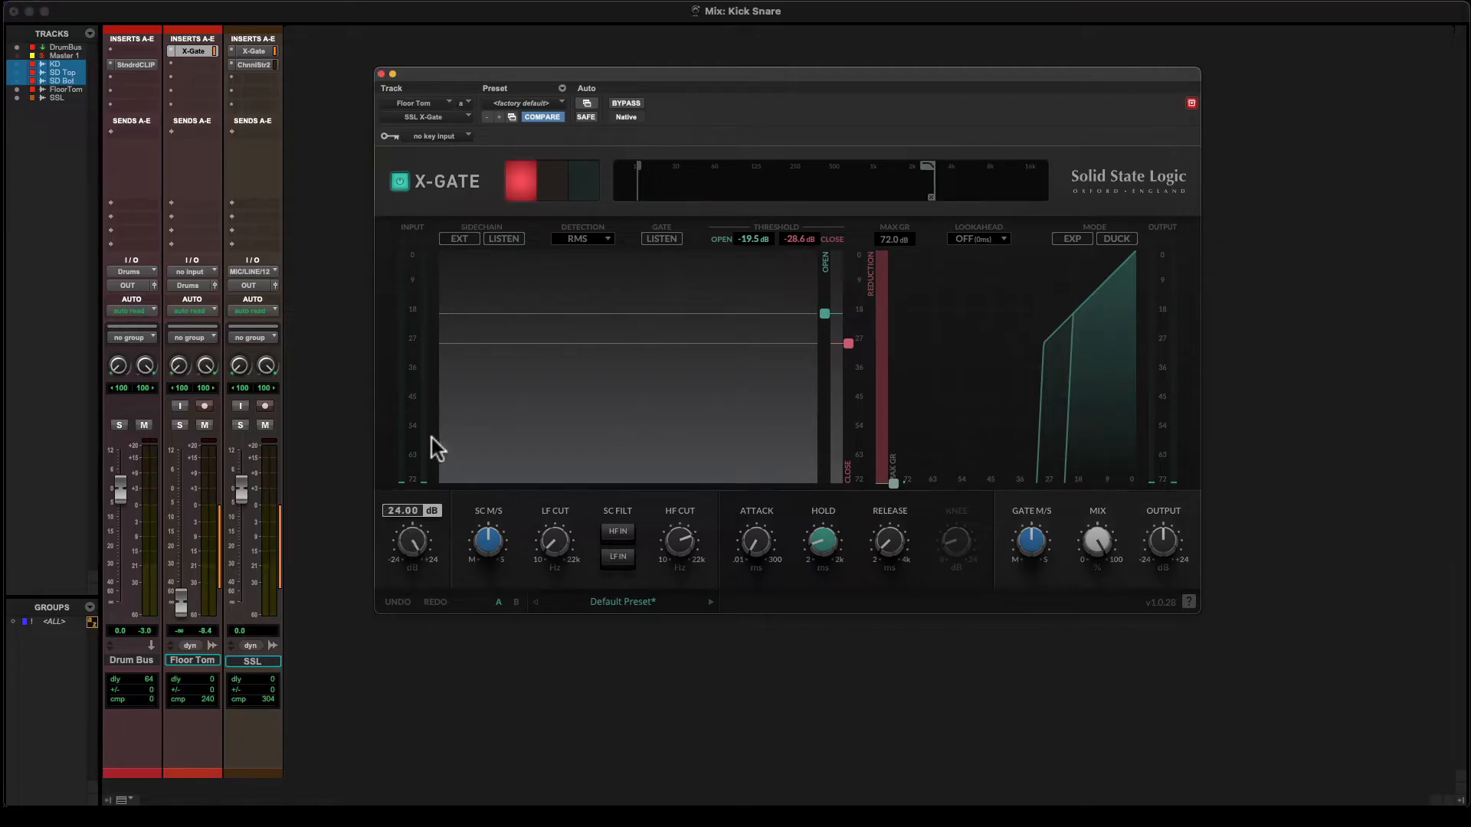
left_click(412, 546, "alt")
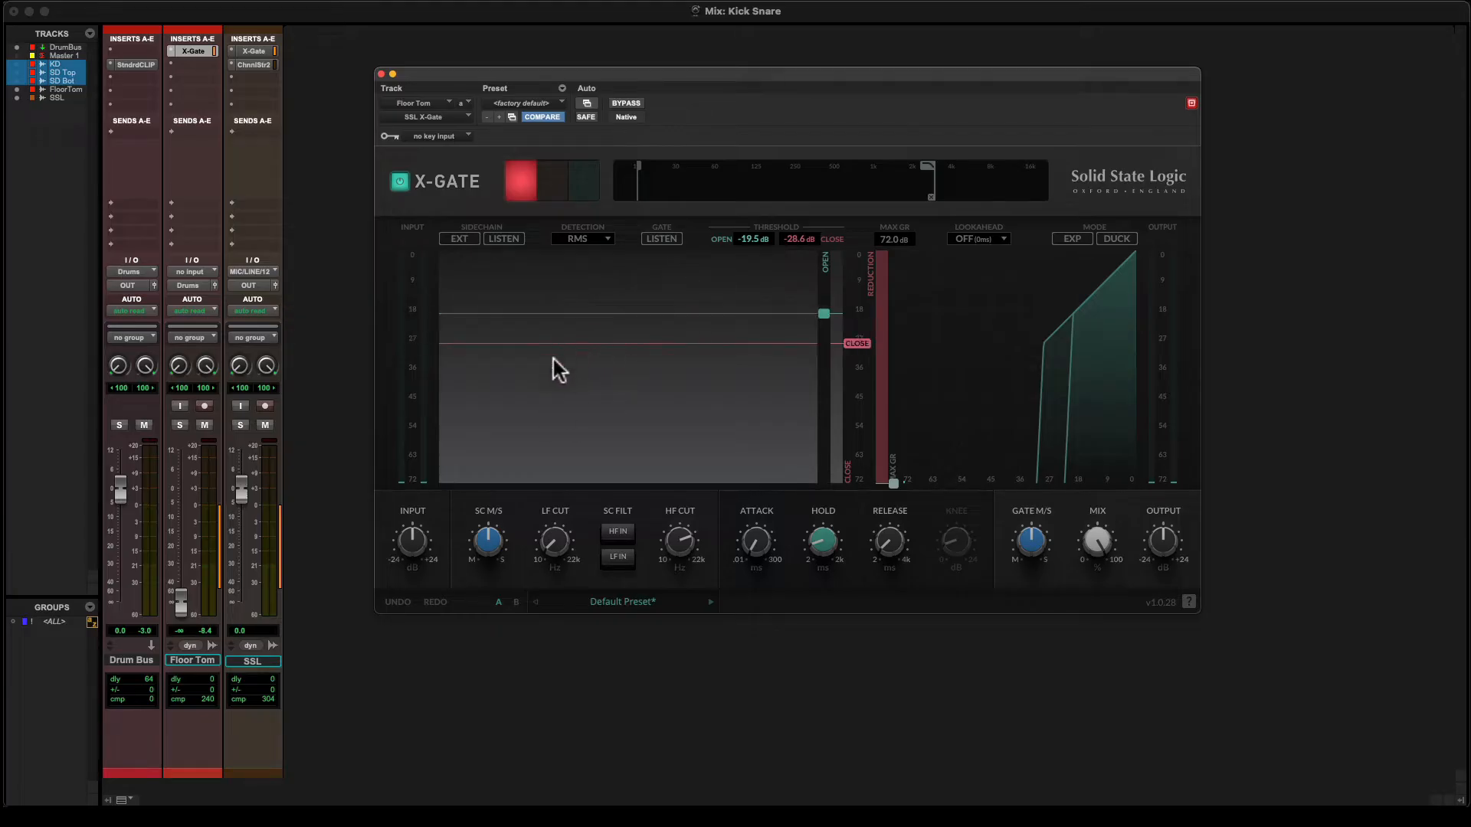
- Play the floor tom and shift both gate thresholds together, ending at -28.1 dB open and -37.2 dB close
key("space")
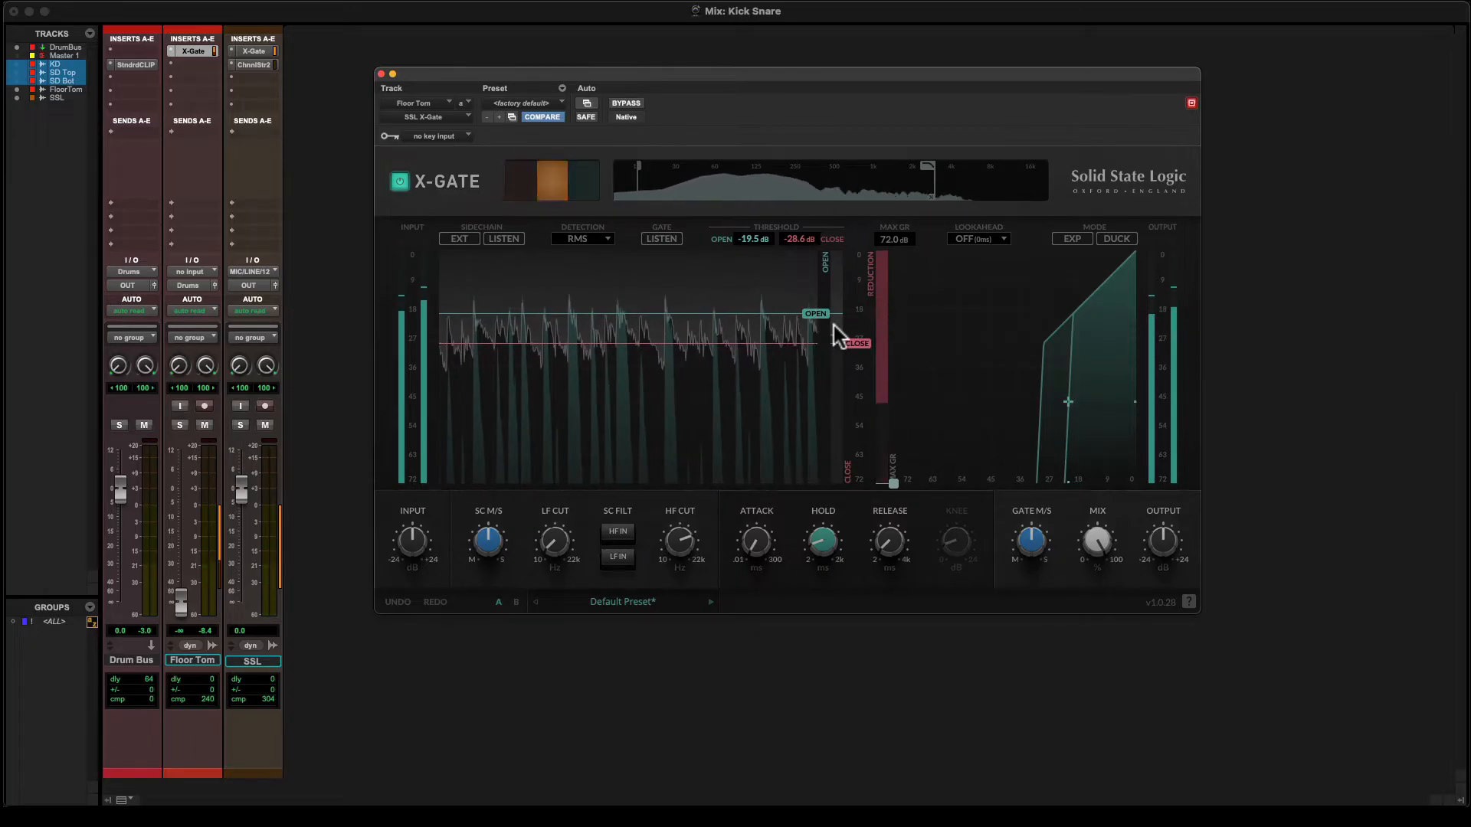
left_click_drag(833, 332, 833, 266)
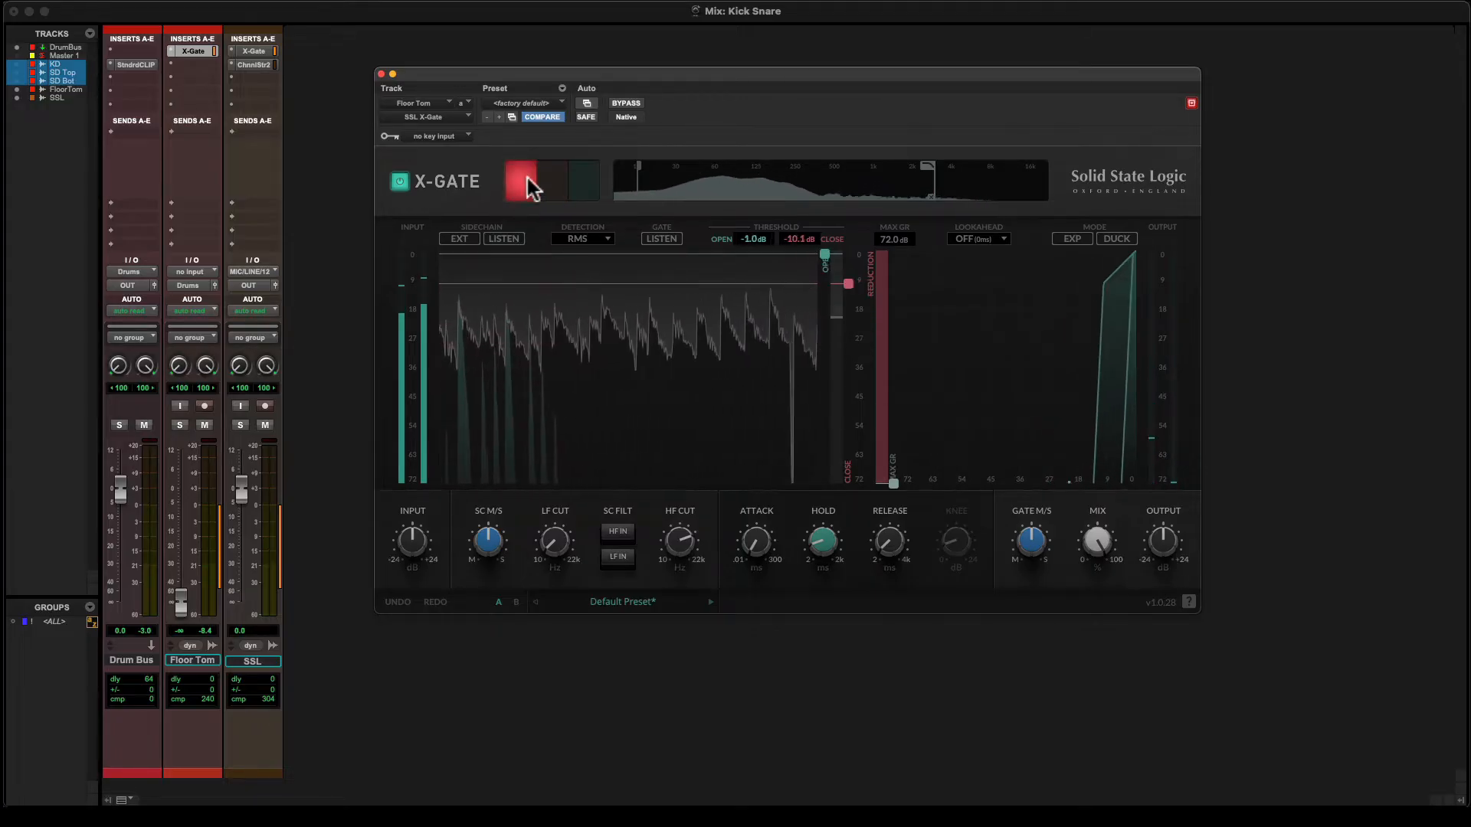
left_click_drag(842, 284, 841, 369)
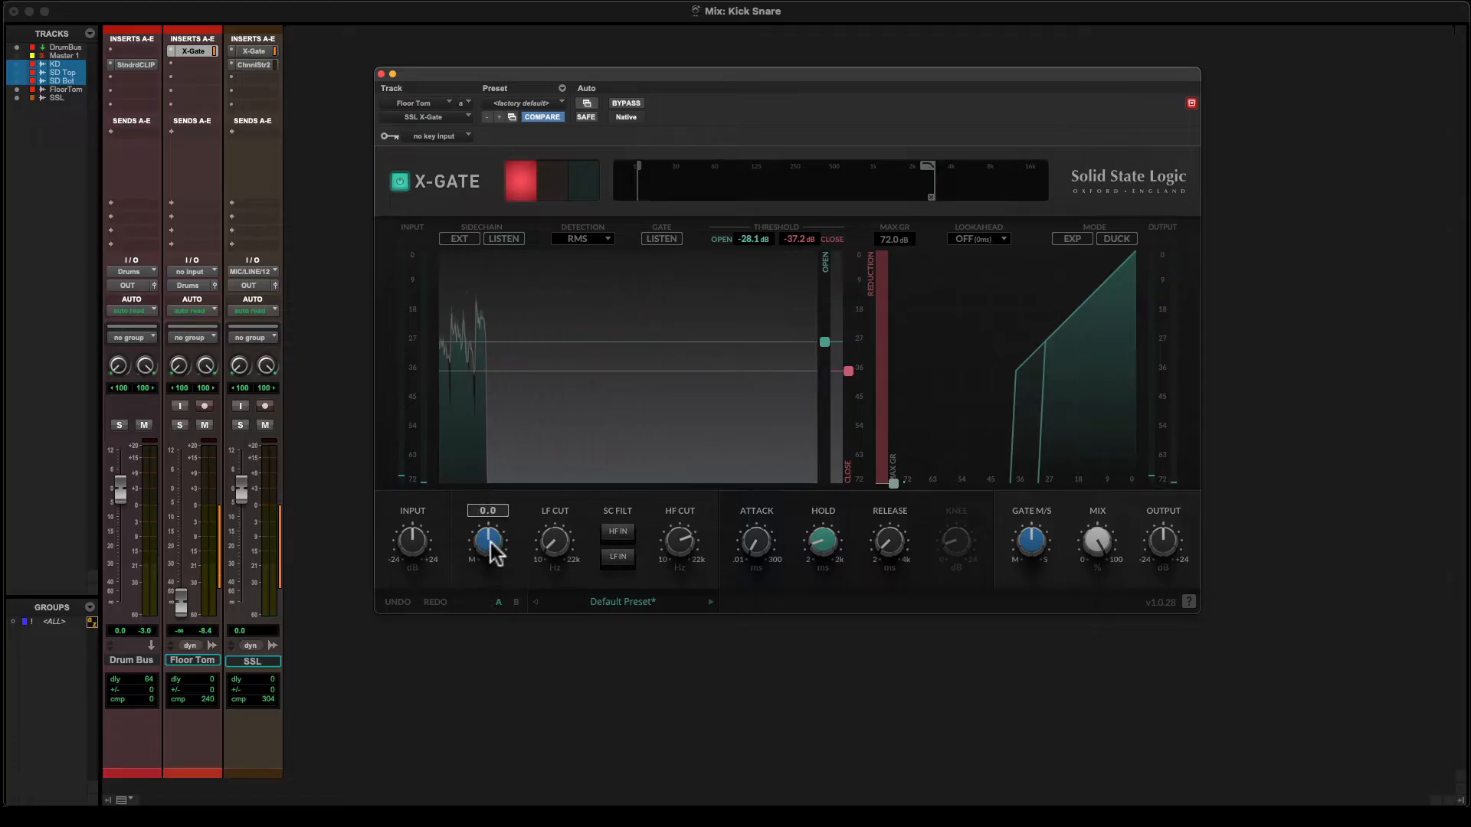
- Sweep the sidechain mid/side balance fully to mid and towards side, and return it to 0
left_click_drag(486, 551, 489, 628)
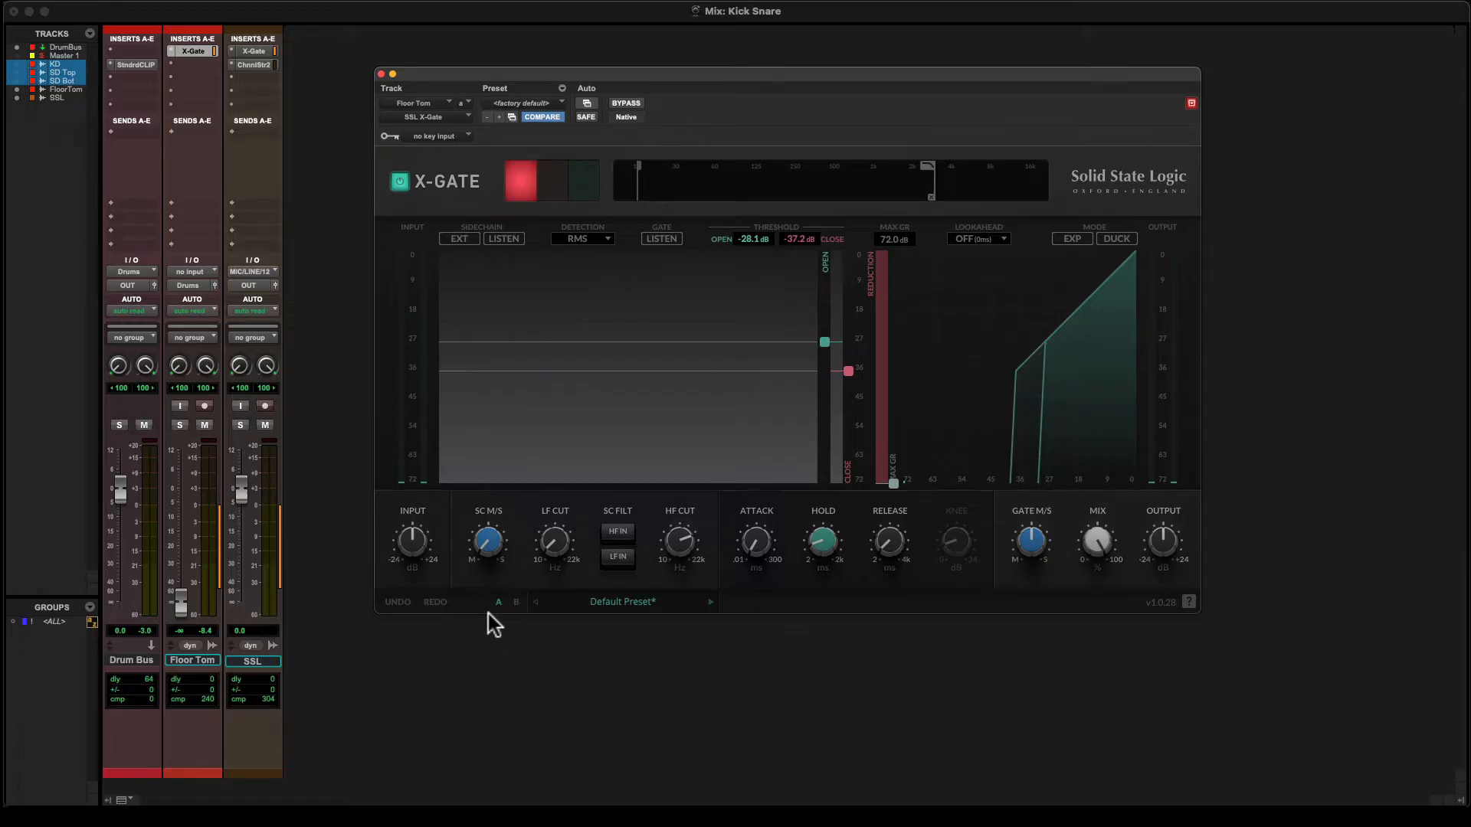
left_click_drag(486, 548, 502, 362)
mouse_move(493, 543)
- Enable both sidechain filters and adjust the LF and HF cuts to narrow the detection band
mouse_move(556, 545)
left_click(620, 533)
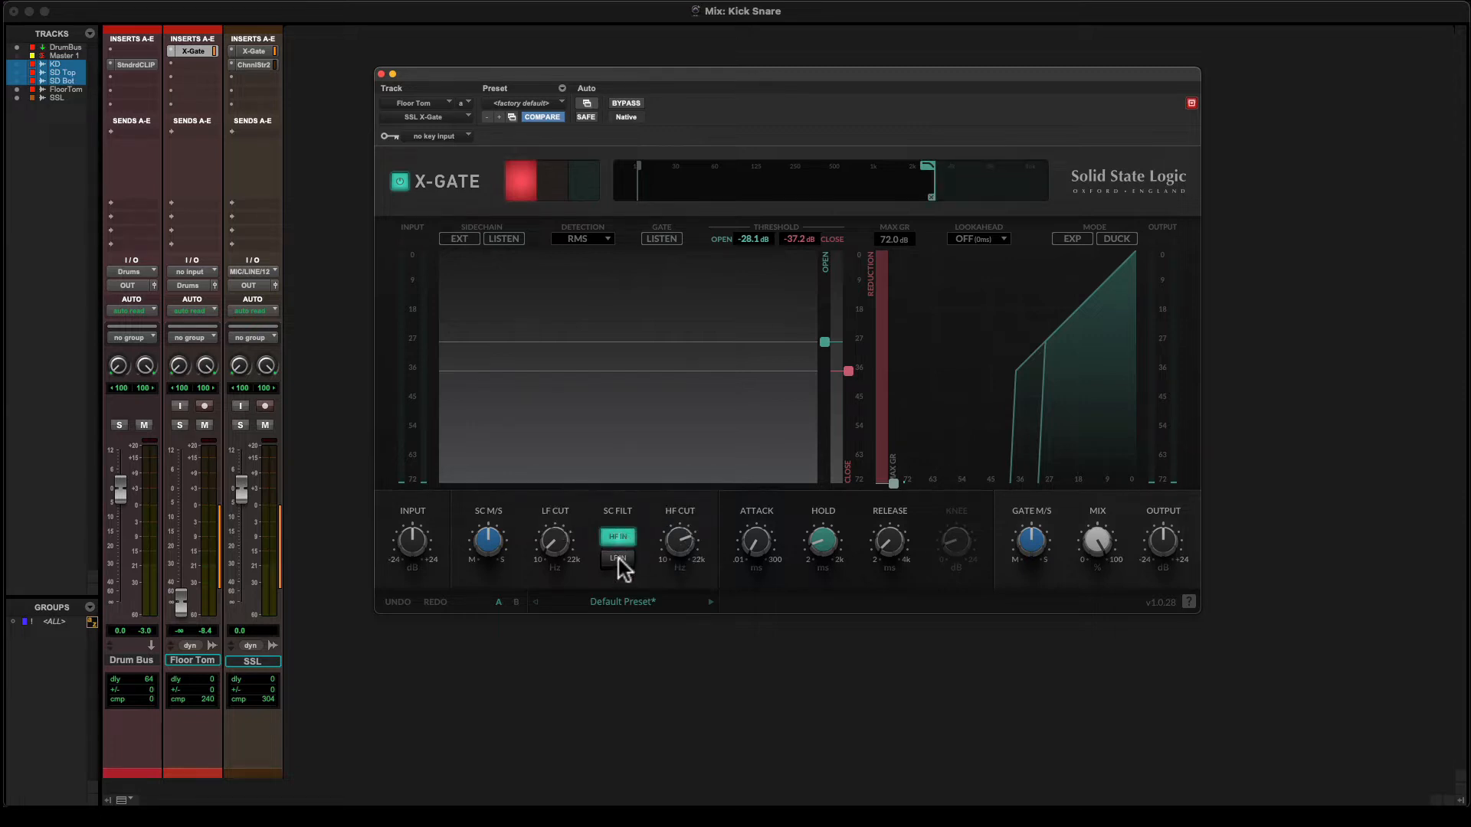
left_click(618, 558)
left_click_drag(555, 550, 558, 494)
mouse_move(680, 542)
left_mouse_down()
mouse_move(682, 555)
mouse_move(682, 534)
left_mouse_up()
mouse_move(765, 165)
left_mouse_down()
mouse_move(667, 165)
mouse_move(705, 169)
left_mouse_up()
mouse_move(813, 184)
left_mouse_down()
mouse_move(860, 183)
mouse_move(774, 183)
mouse_move(842, 184)
left_mouse_up()
mouse_move(978, 166)
left_mouse_down()
mouse_move(841, 176)
mouse_move(874, 178)
left_mouse_up()
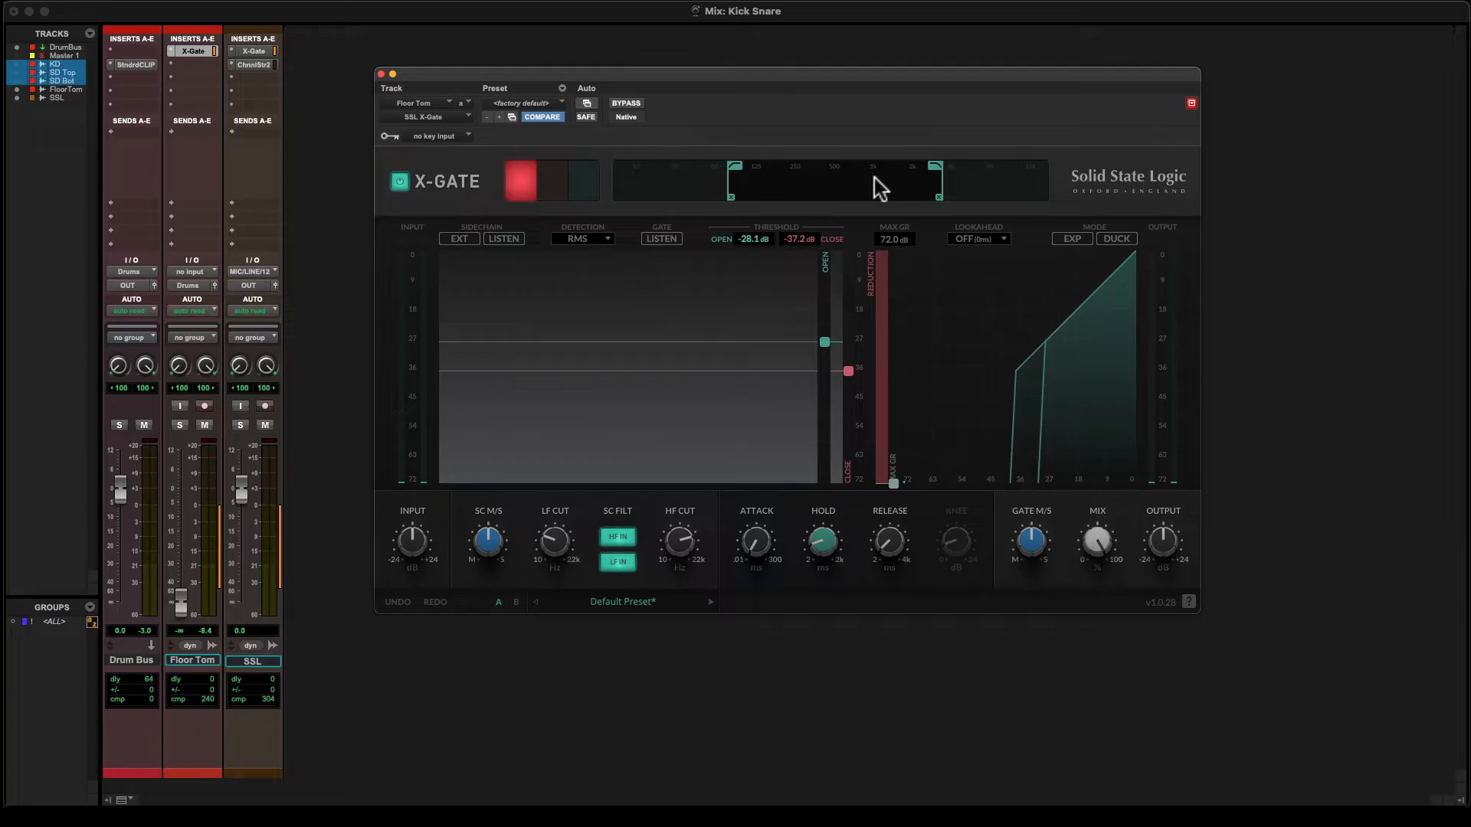
- Switch the external sidechain on and off again, and view the detection options while keeping RMS
left_click(459, 238)
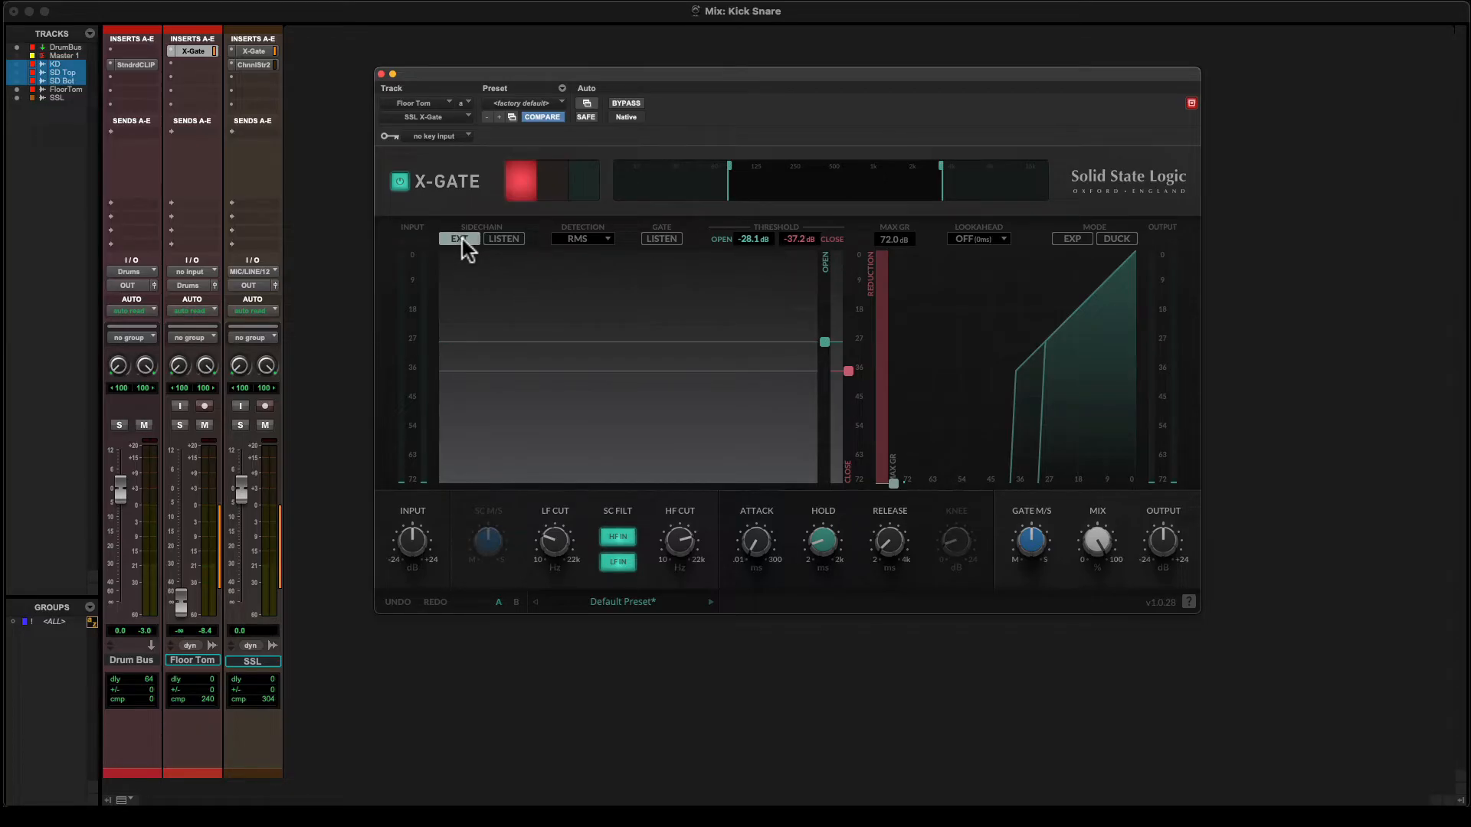
left_click(462, 239)
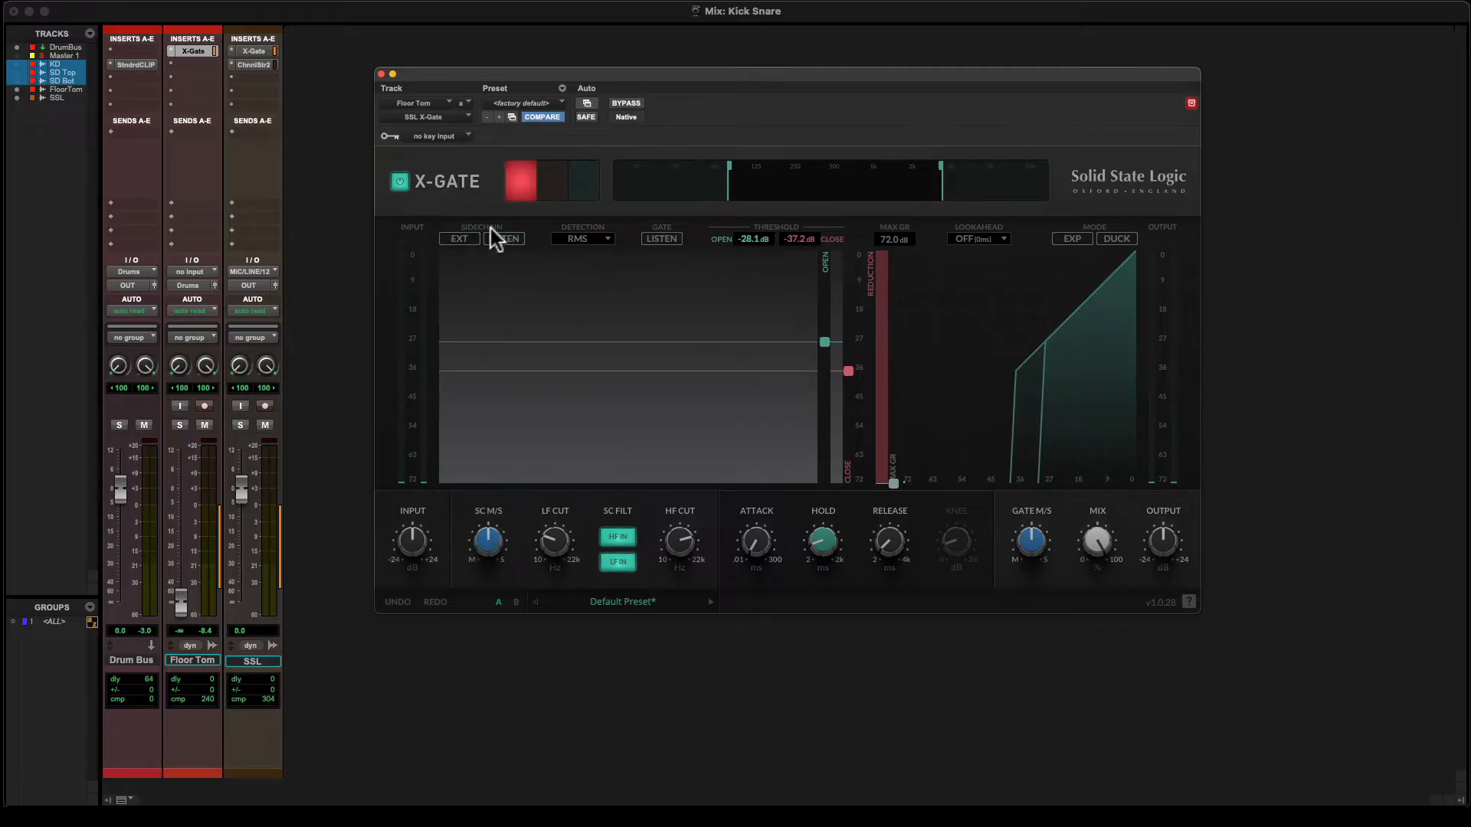
left_click(585, 242)
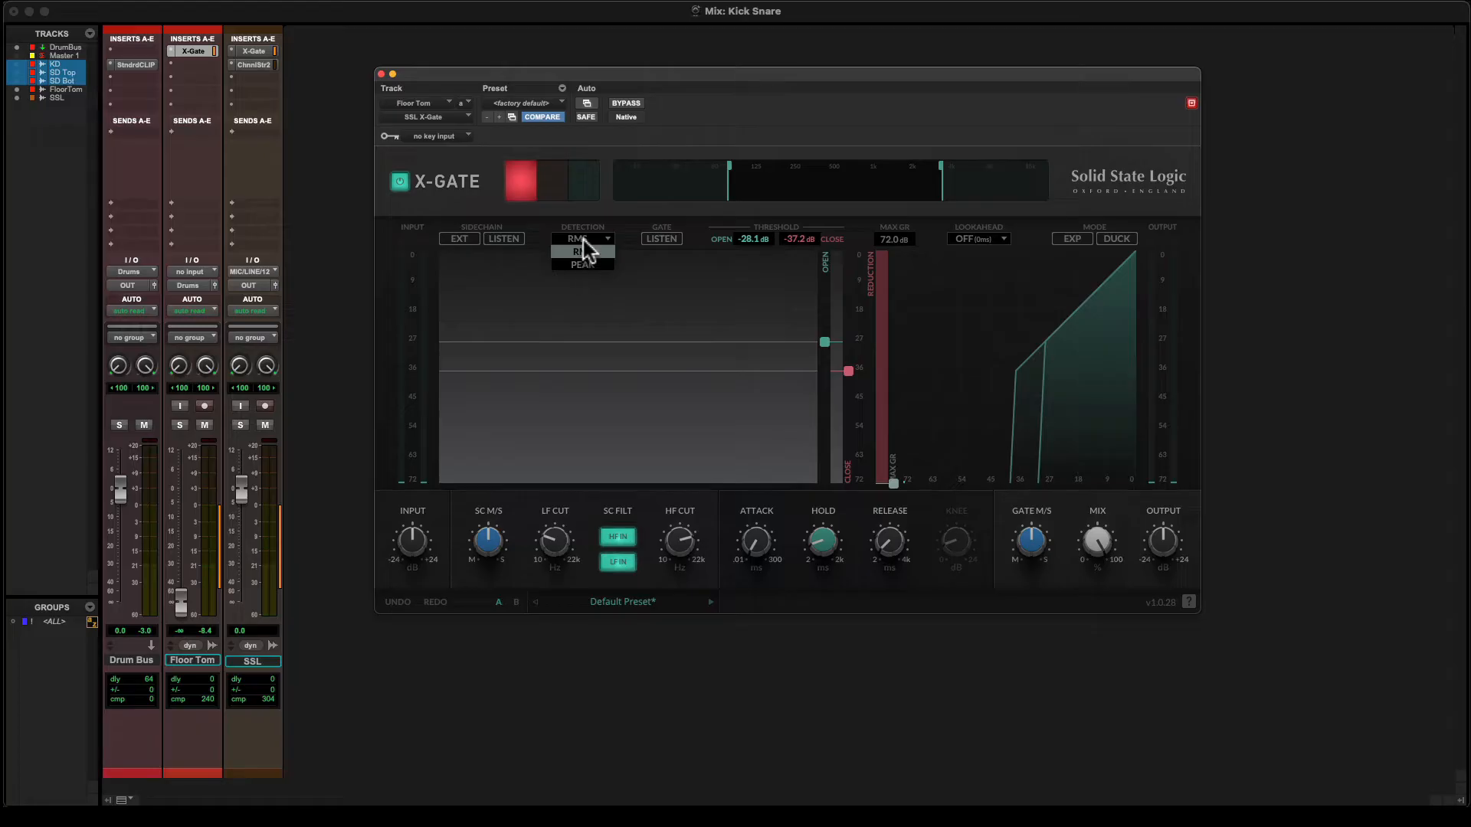
left_click(586, 243)
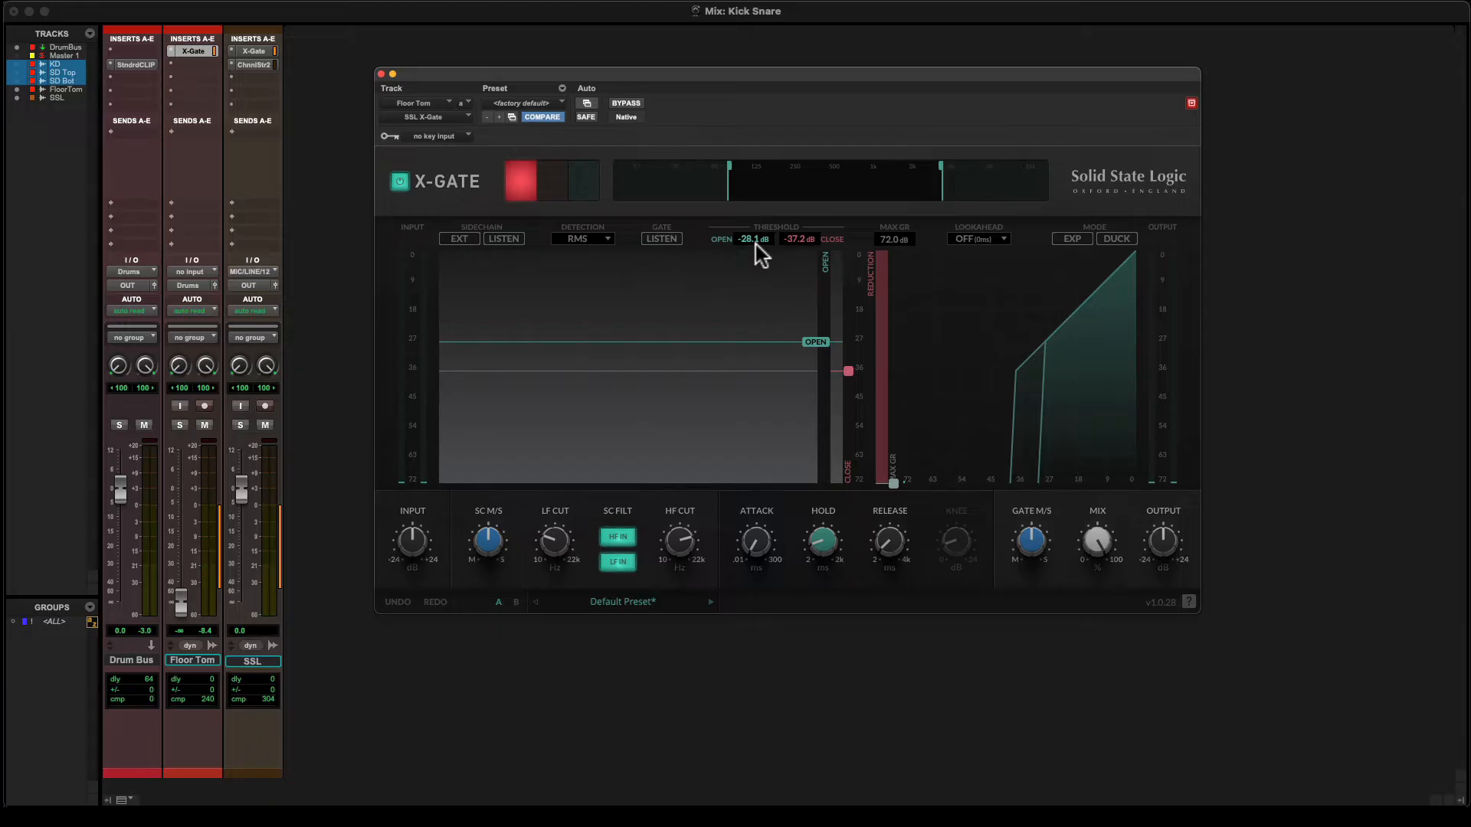
- During playback, set the floor tom gate's open threshold to -17.3 dB and its close threshold to -29.2 dB
left_click_drag(825, 341, 826, 298)
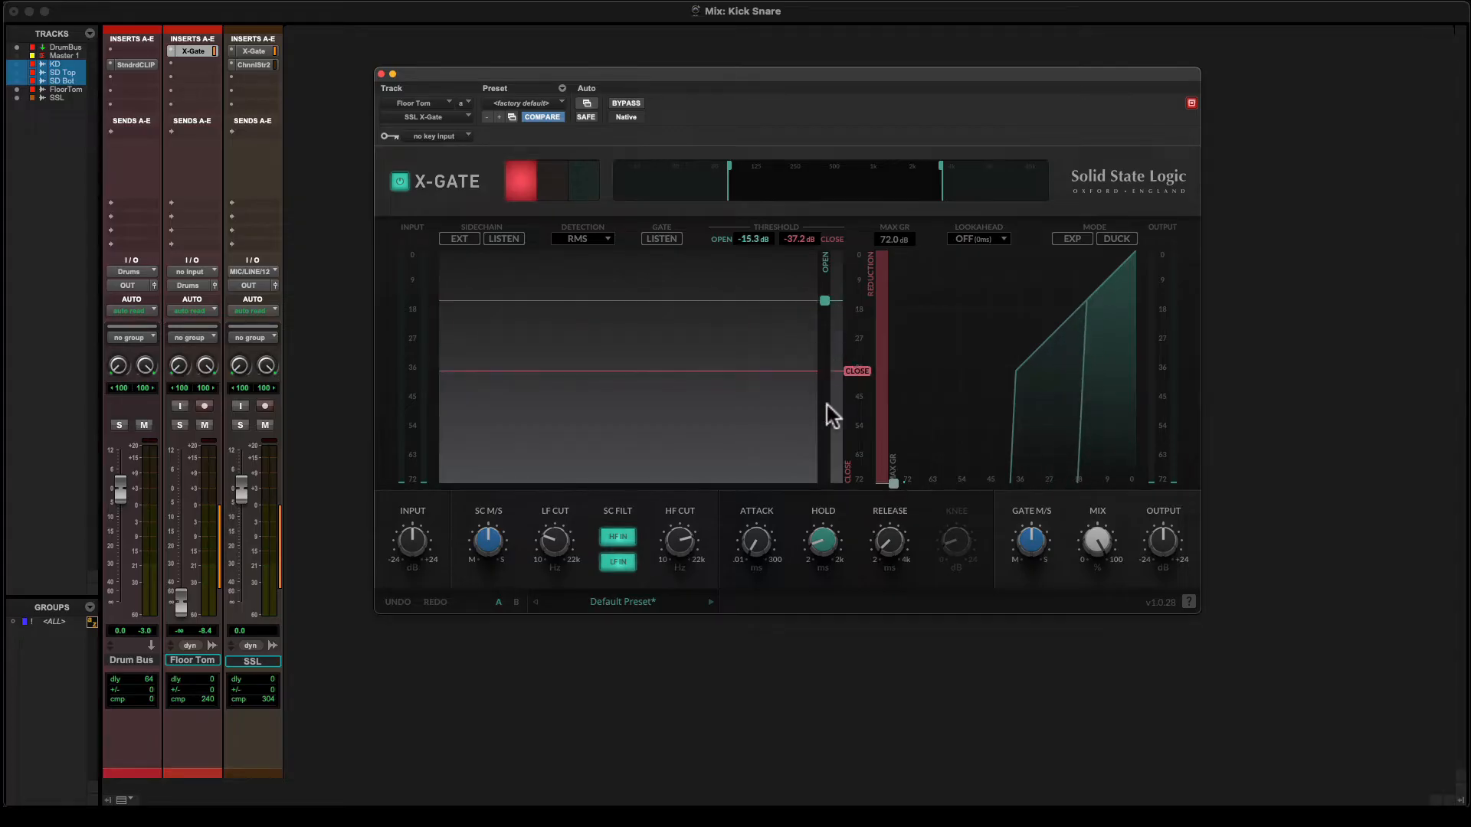
key("space")
mouse_move(824, 300)
left_mouse_down()
mouse_move(821, 334)
mouse_move(829, 296)
left_mouse_up()
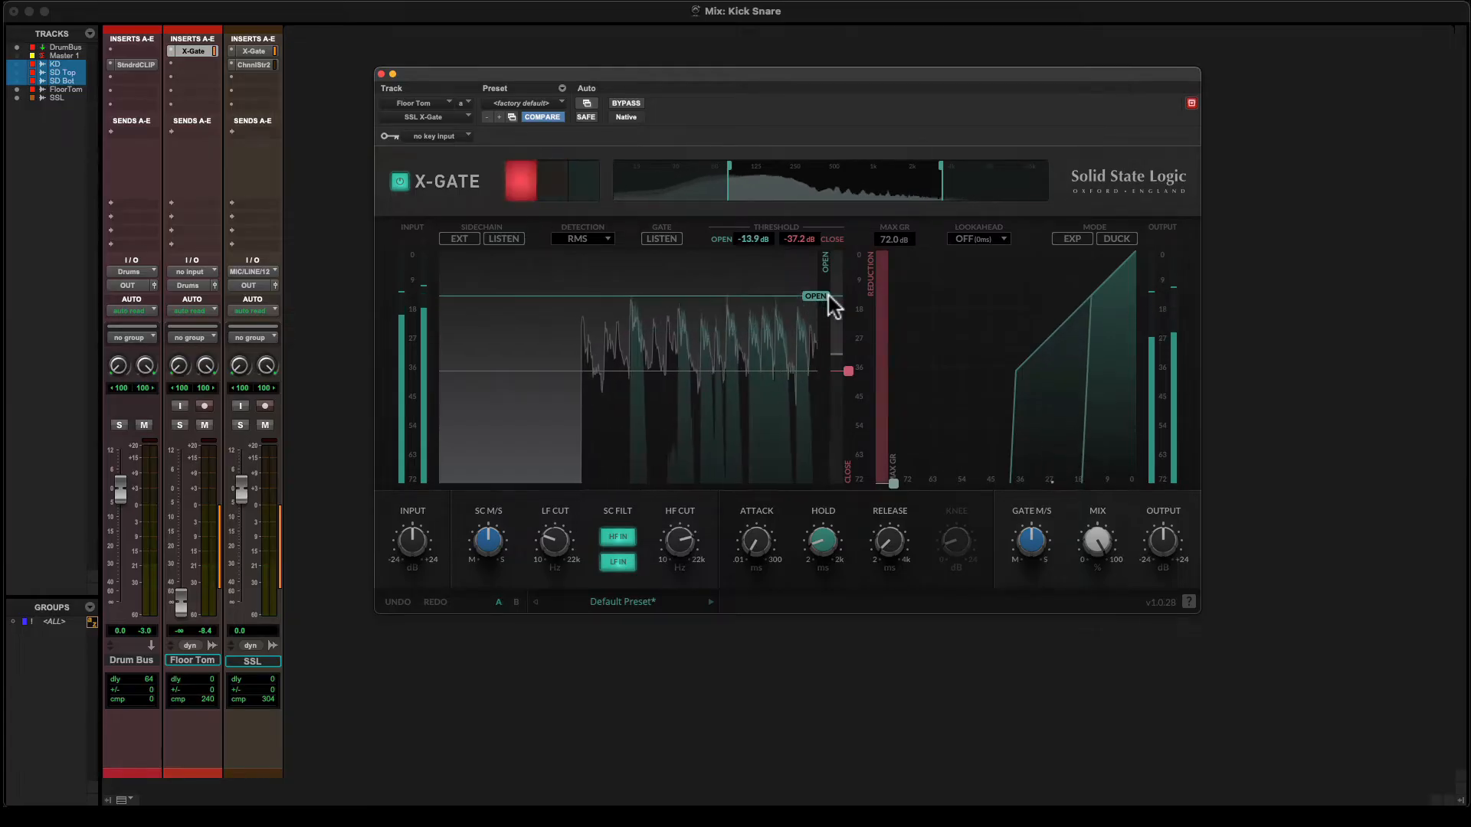
left_click_drag(844, 370, 833, 325)
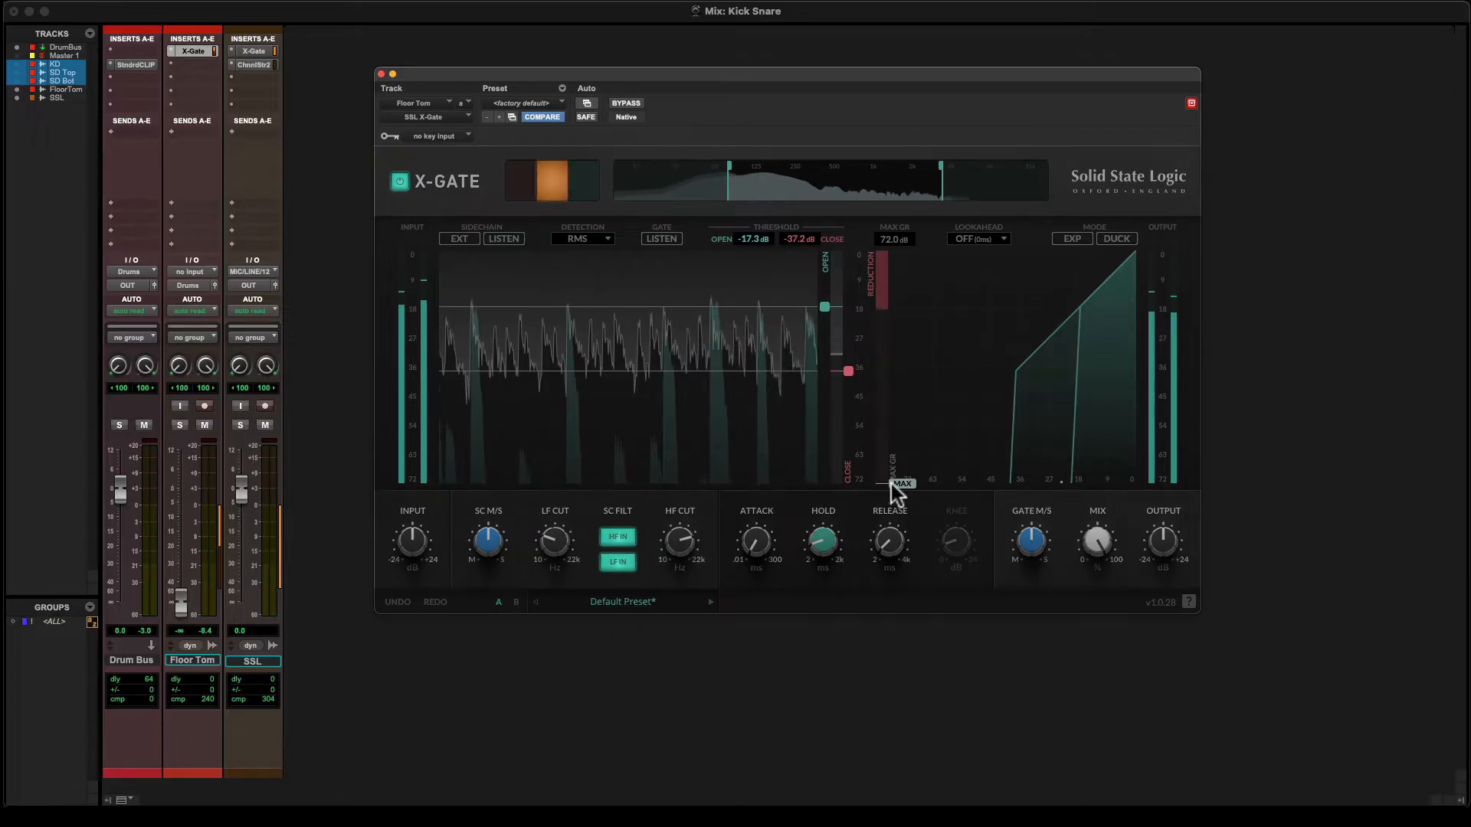
mouse_move(893, 484)
left_mouse_down()
mouse_move(880, 288)
mouse_move(876, 483)
left_mouse_up()
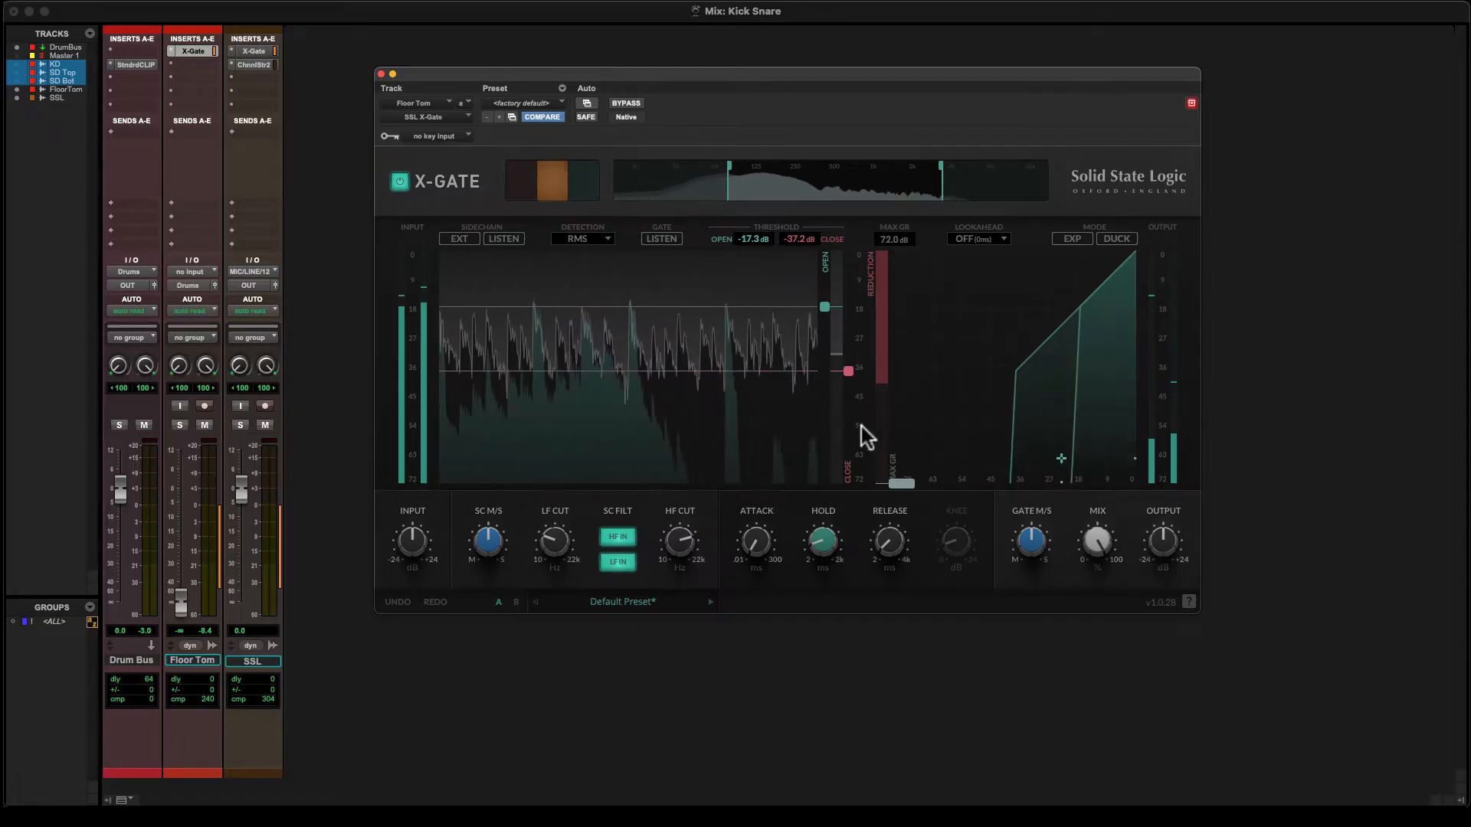
left_click_drag(847, 370, 852, 343)
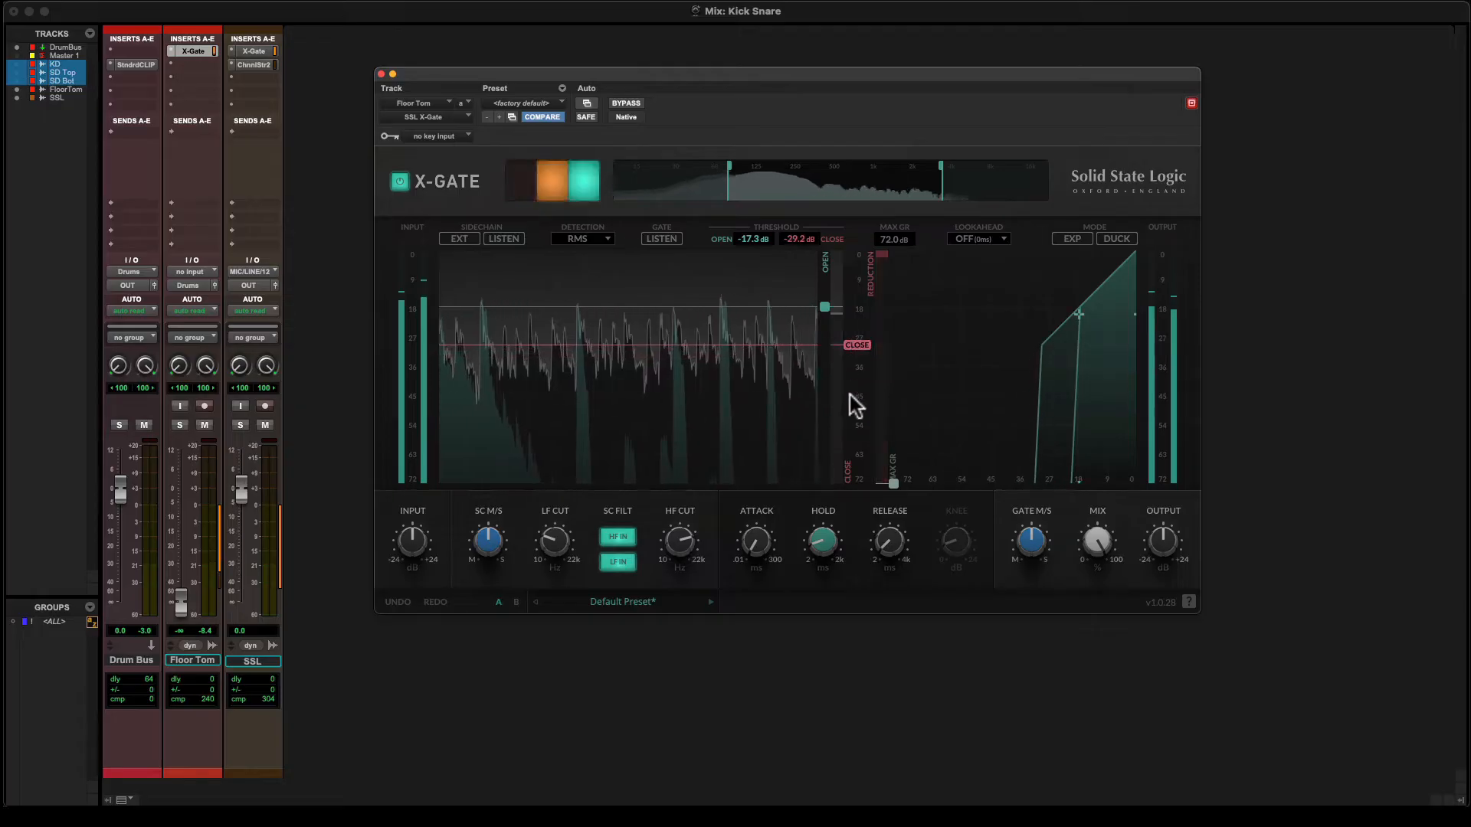
key("space")
- Try the short lookahead setting and set the gate's lookahead to MED (5ms)
mouse_move(773, 549)
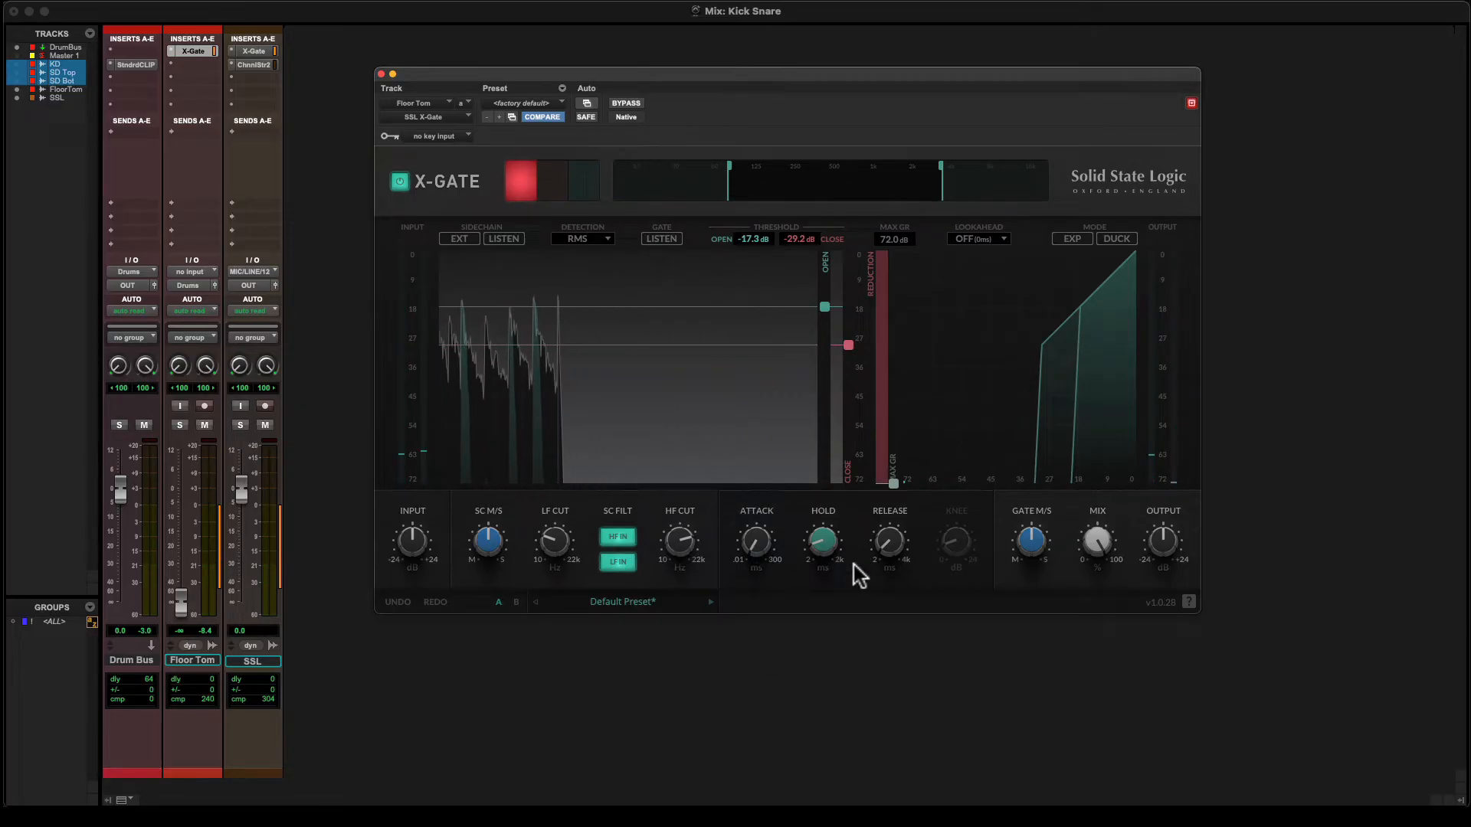
mouse_move(891, 530)
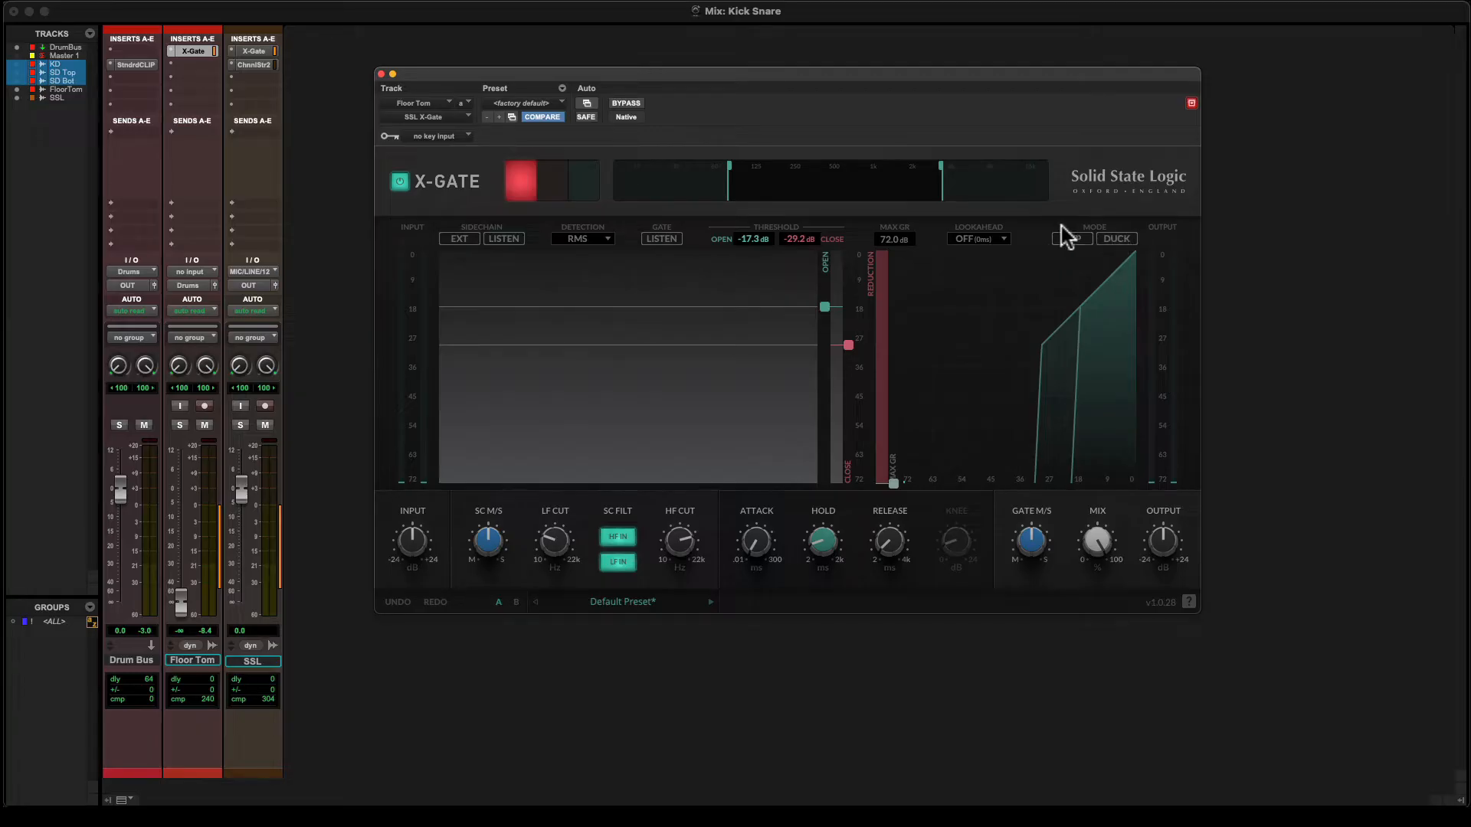
left_click(970, 241)
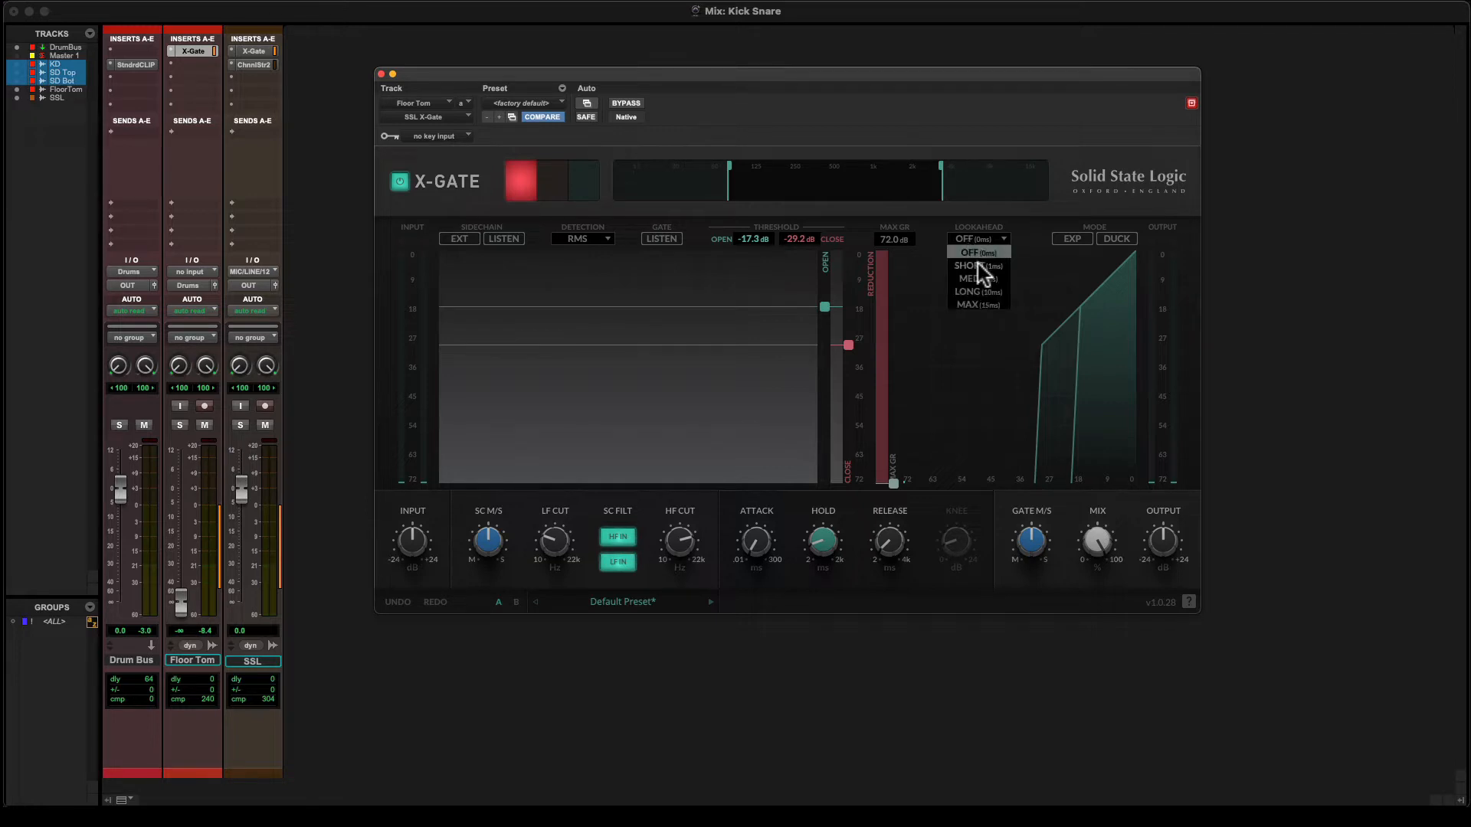
left_click(977, 263)
left_click(977, 237)
left_click(978, 277)
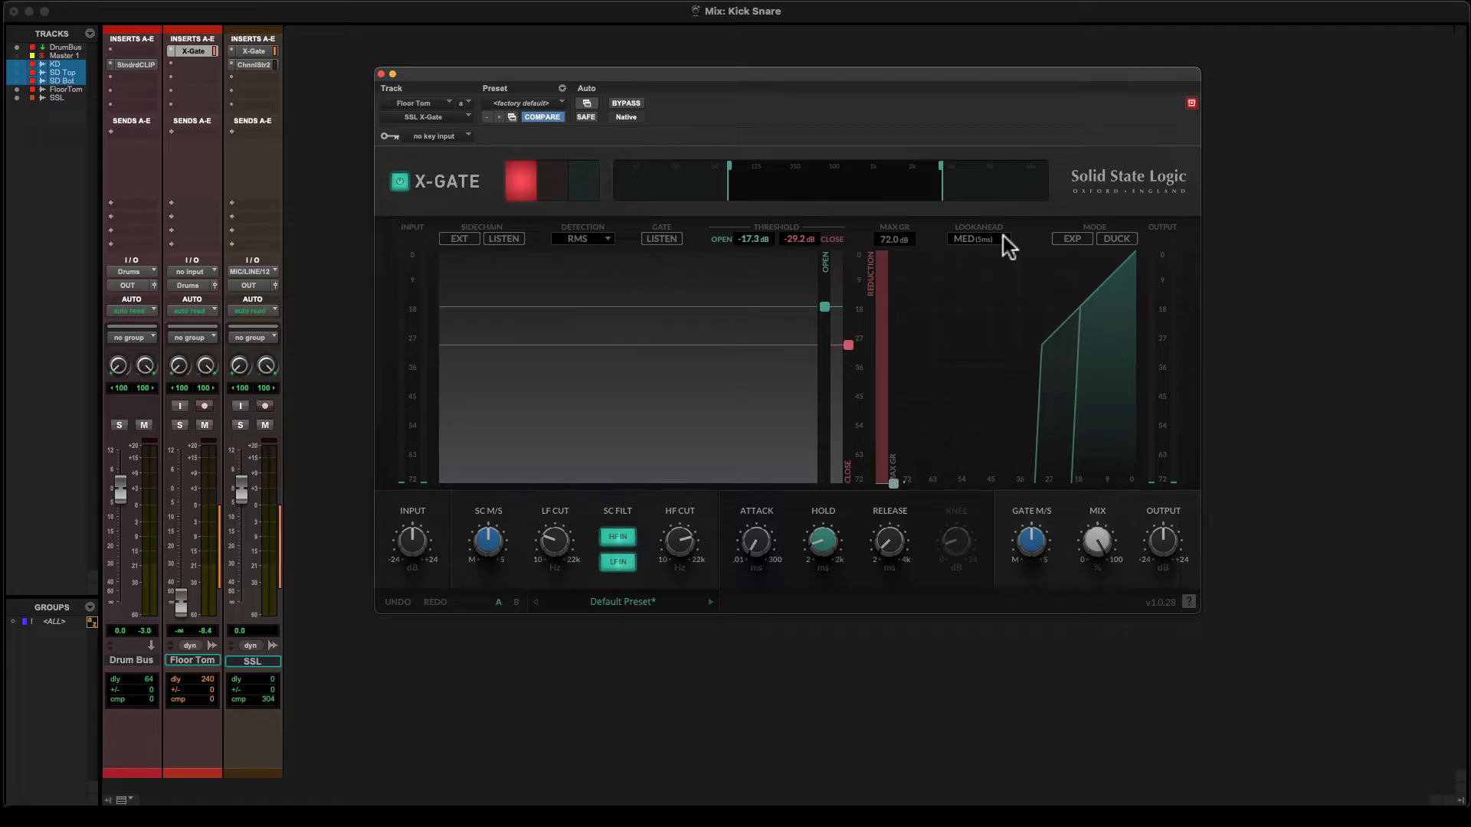
- Sweep the gate's processing mid/side balance to both extremes and reset it to its default
mouse_move(1025, 540)
mouse_move(493, 555)
left_click_drag(1032, 542, 1021, 682)
left_click_drag(1040, 558, 1081, 337)
left_click(1031, 541, "alt")
- Turn on the plugin's help tooltips and view the descriptions of the output gain and gate mid/side controls
mouse_move(1093, 542)
mouse_move(1158, 539)
left_click(1187, 602)
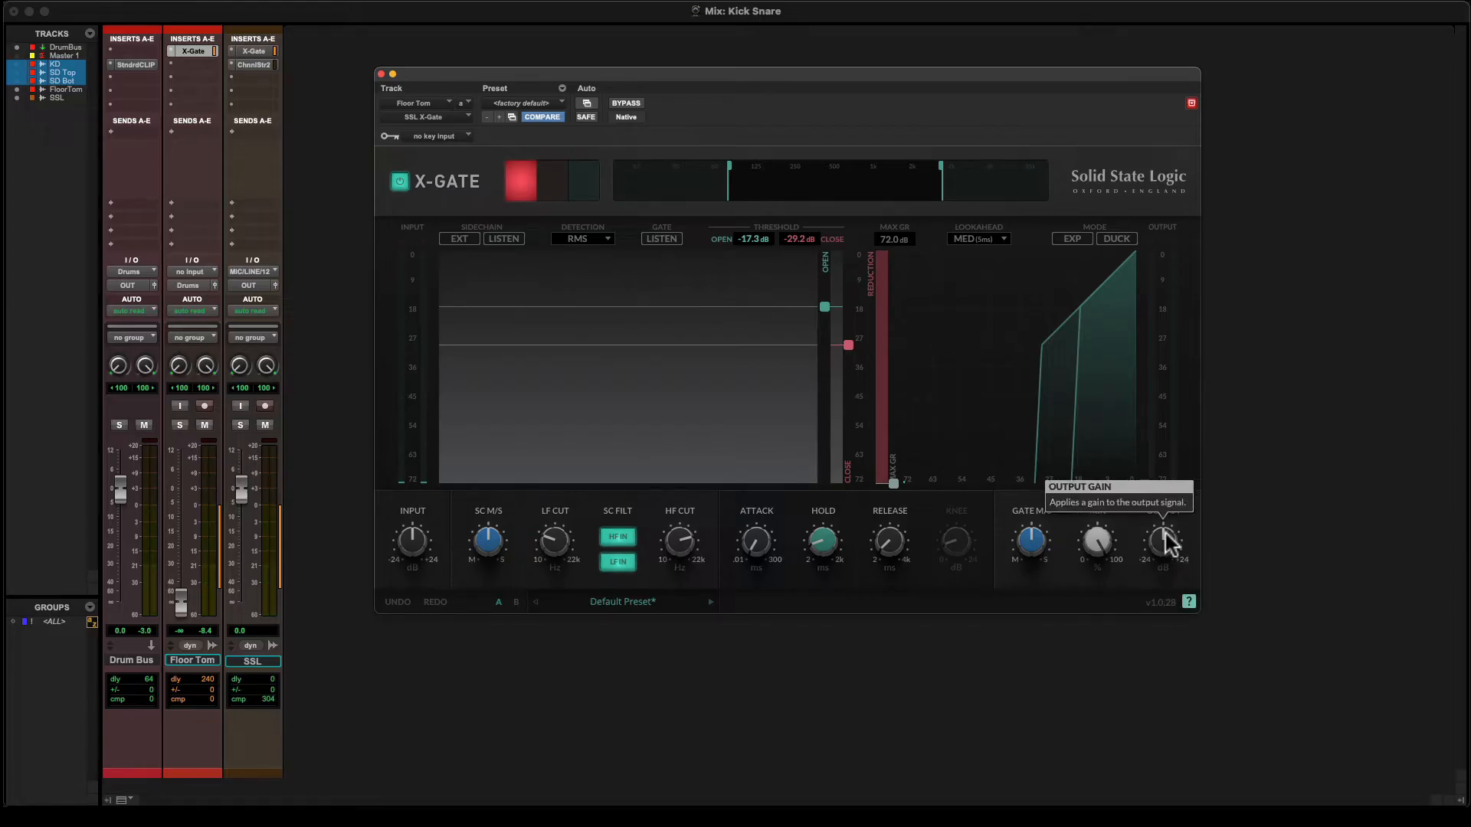
mouse_move(1030, 545)
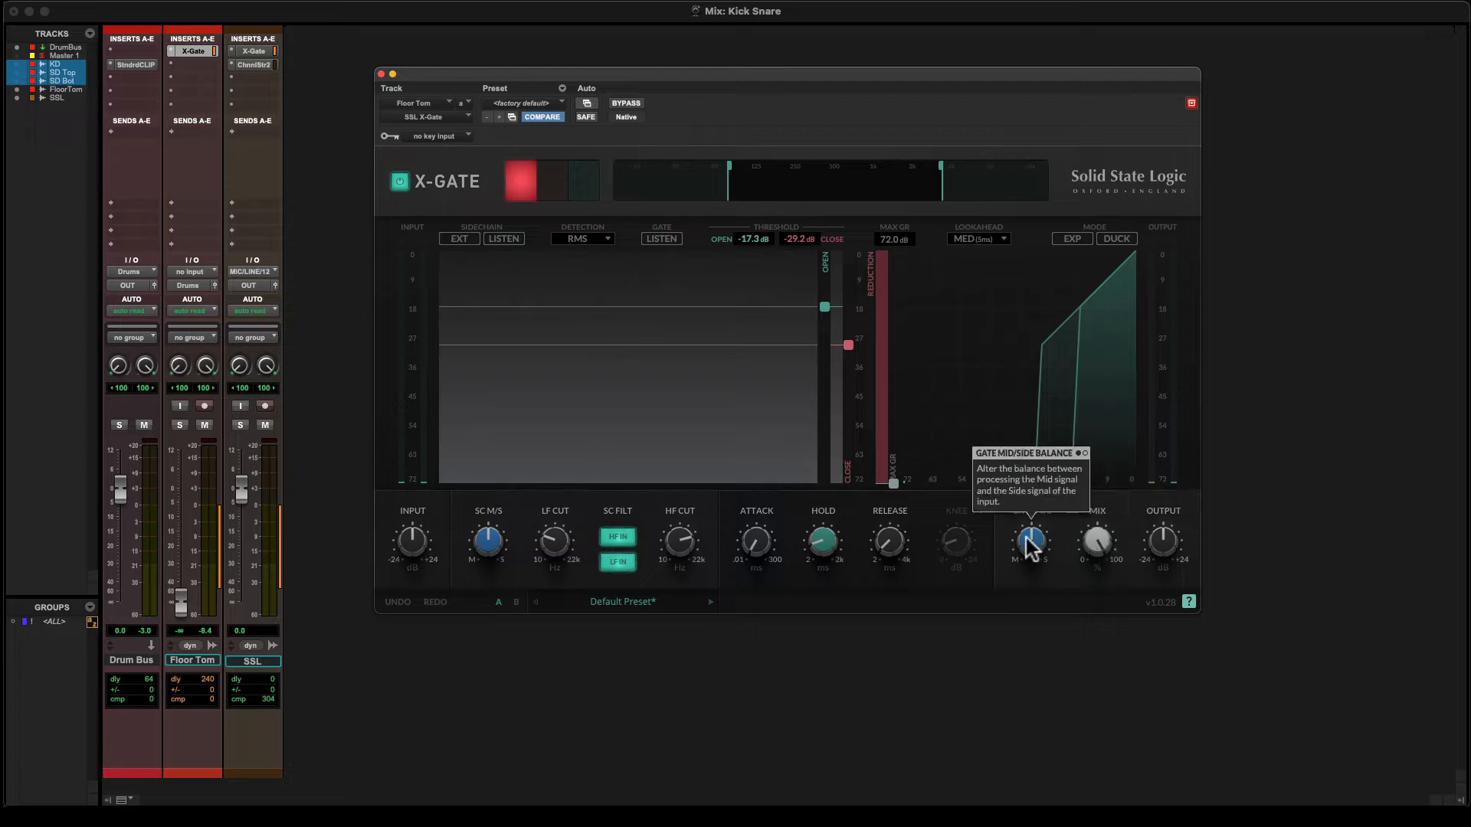
mouse_move(821, 547)
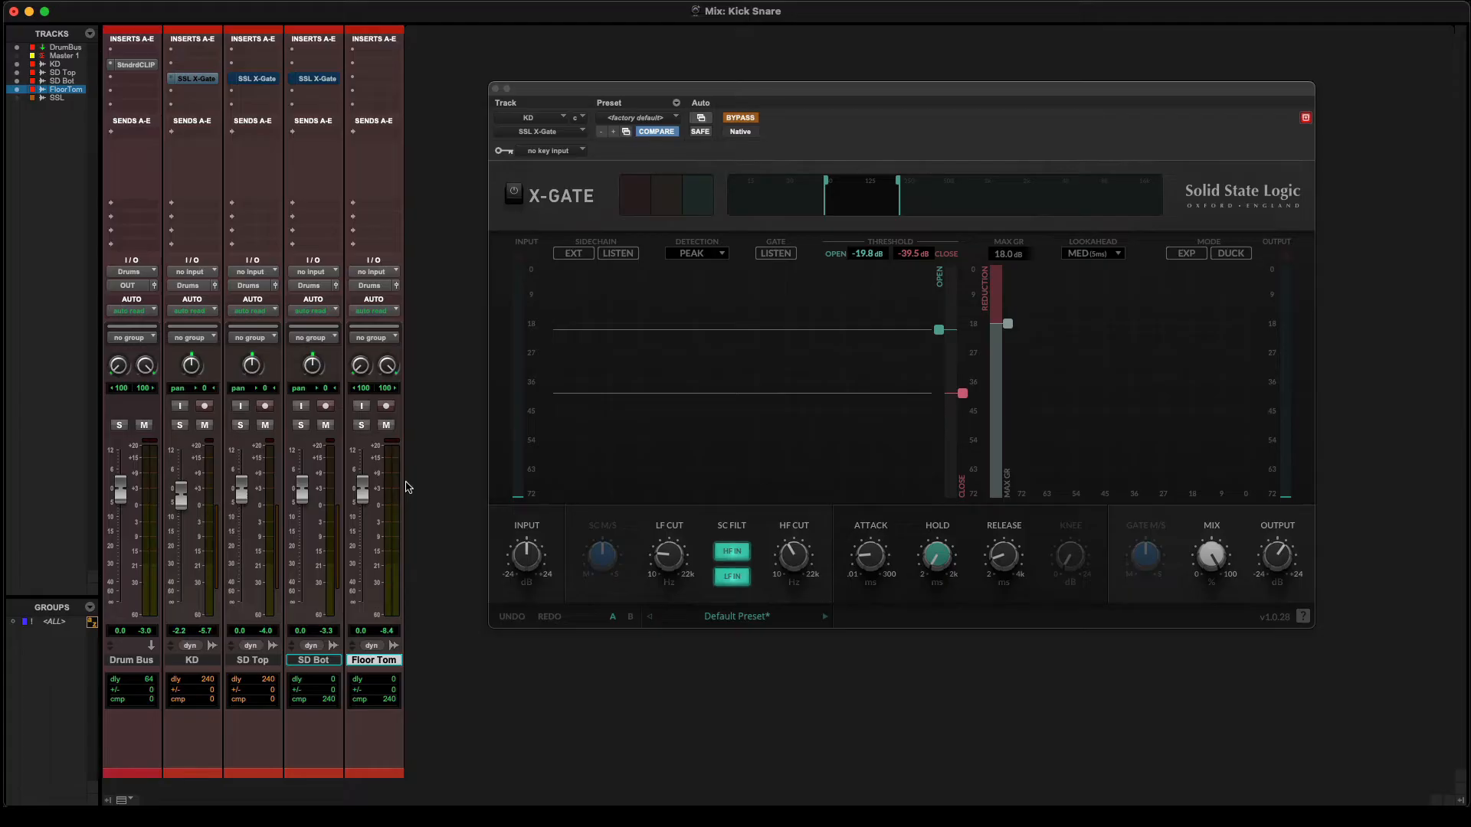
- Solo the KD track during playback, take its X-Gate out of bypass and check its sidechain filter cuts
key("space")
left_click(181, 429)
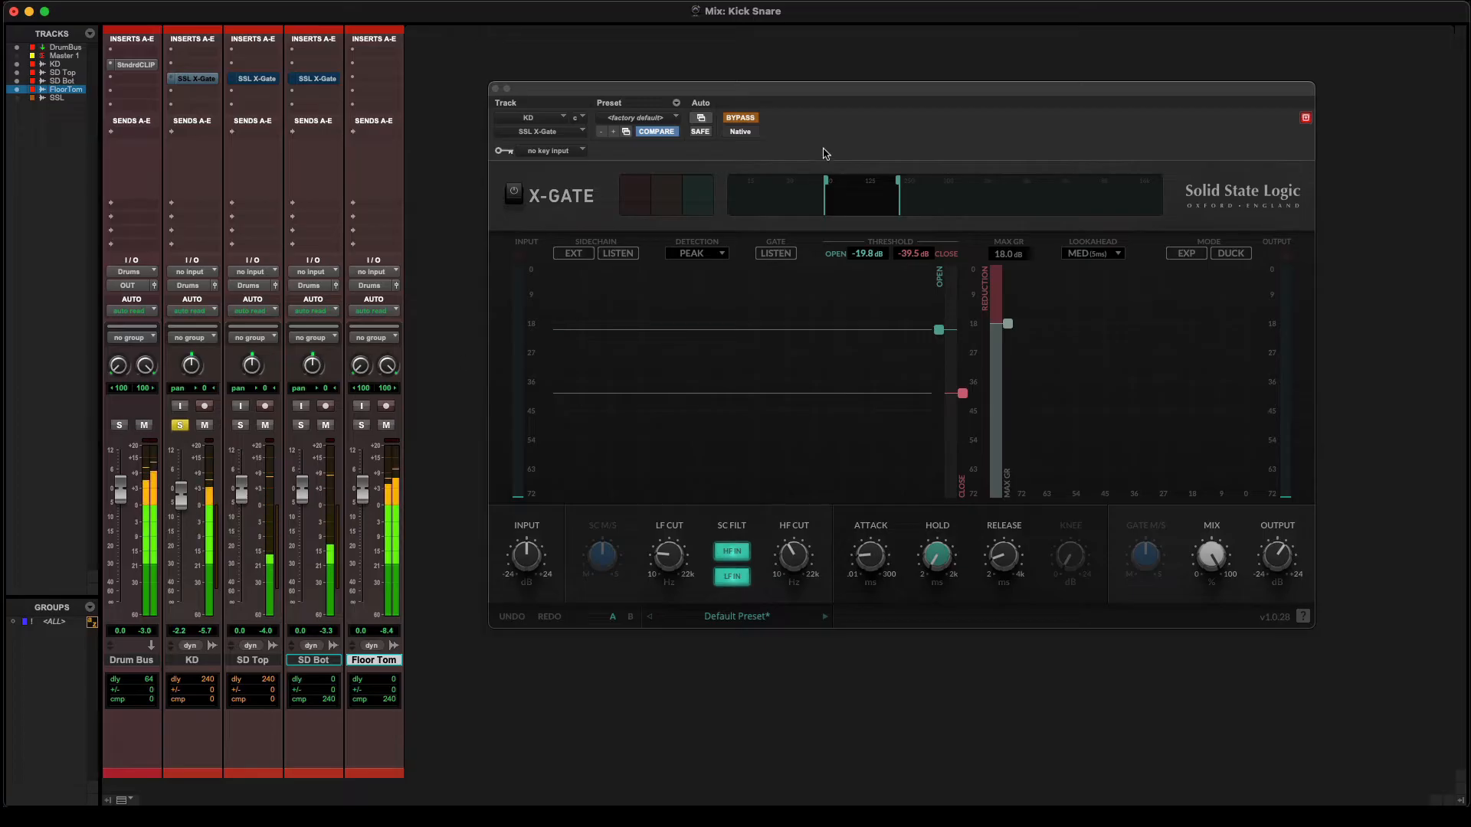
left_click(740, 118)
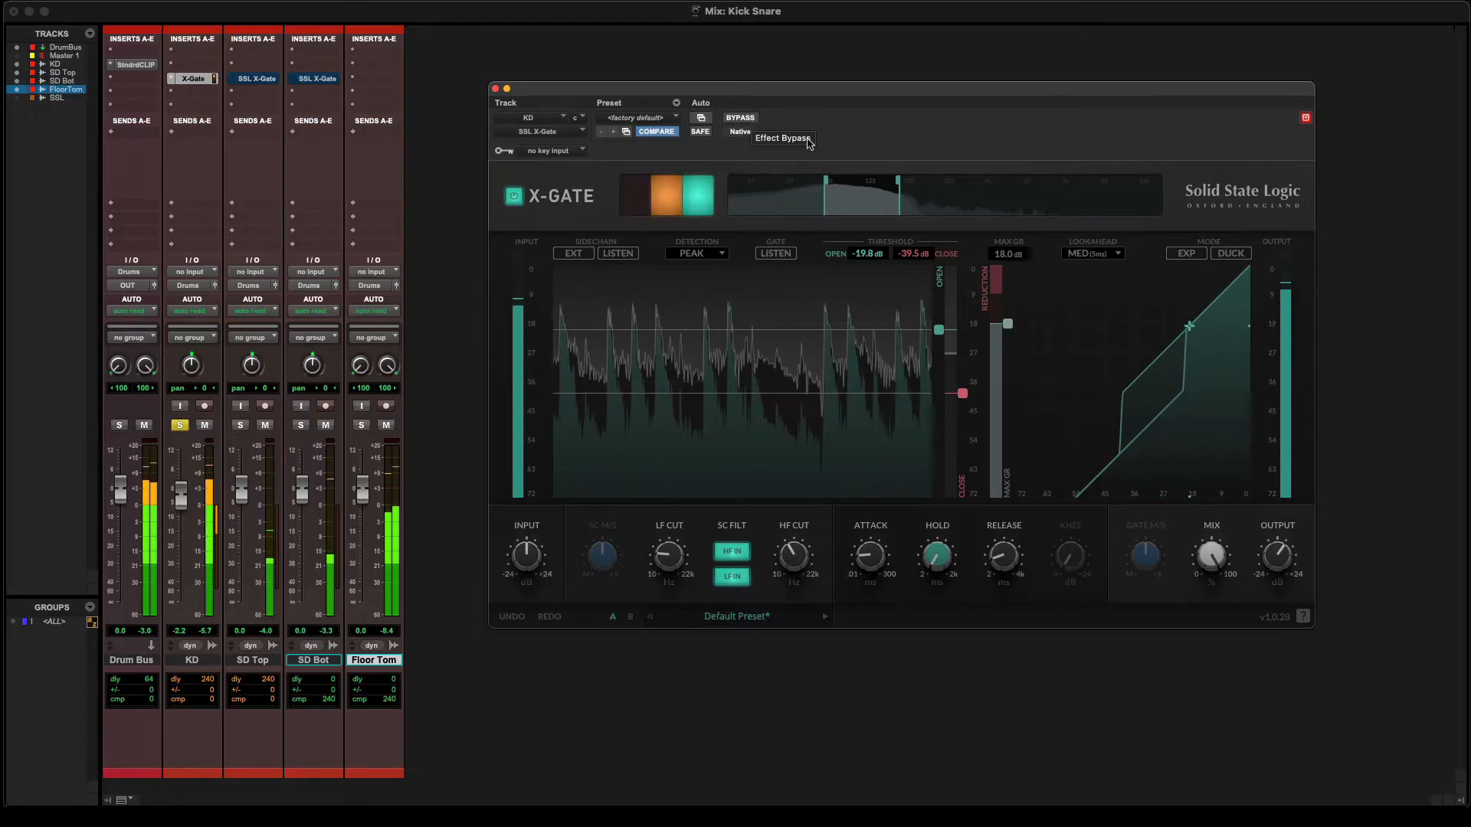
key("space")
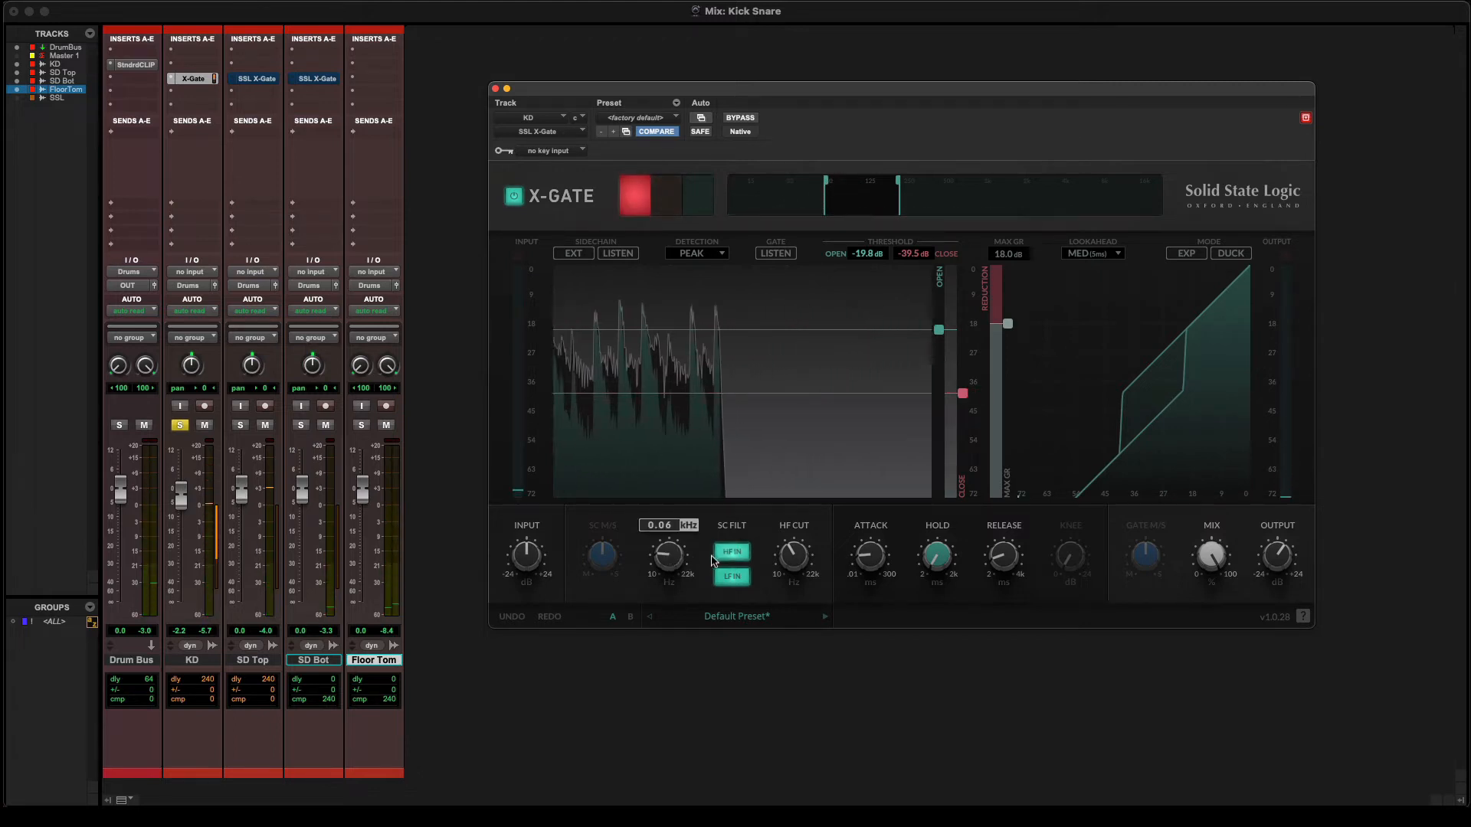
mouse_move(671, 563)
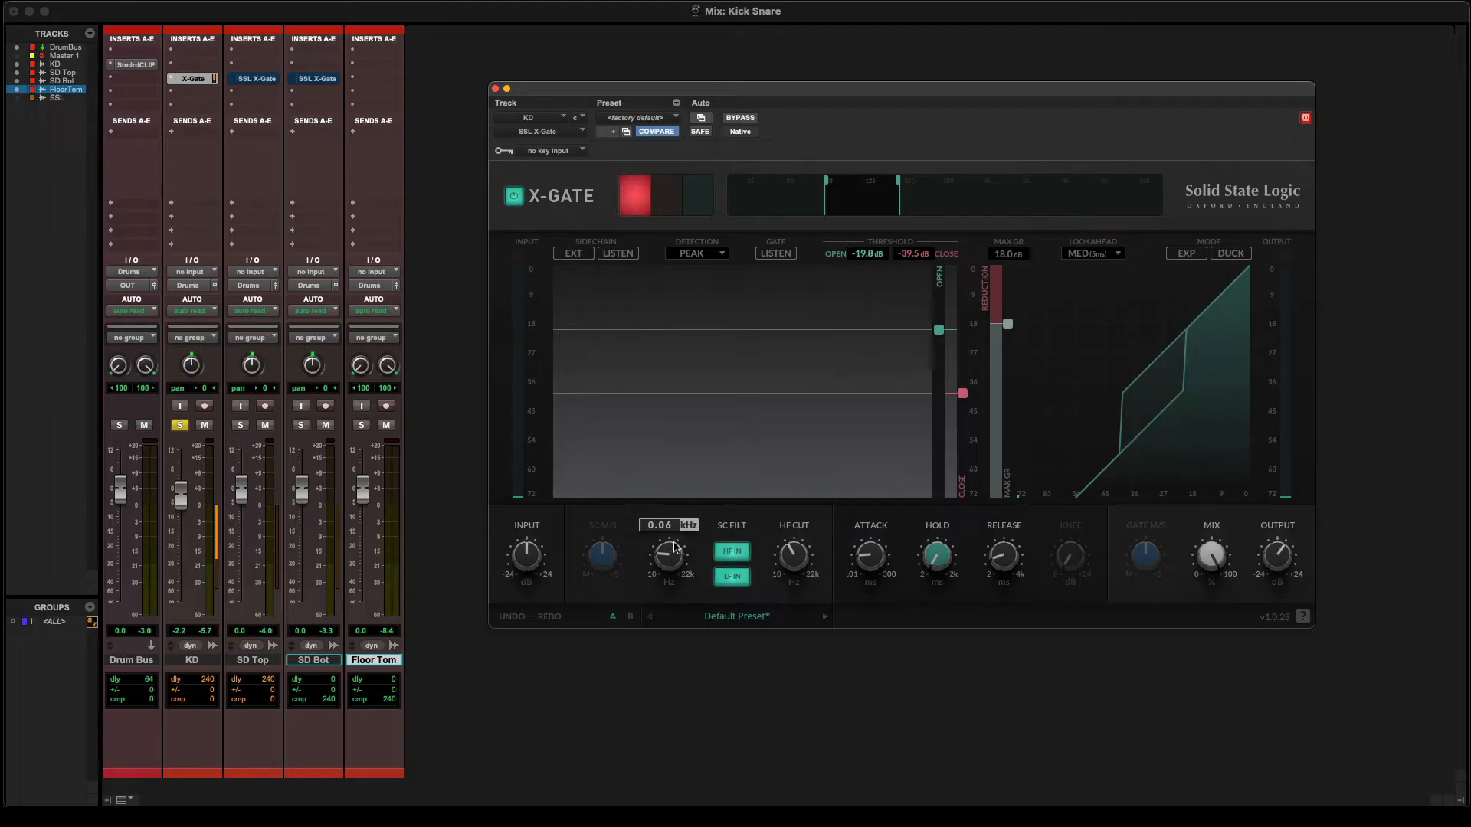
mouse_move(796, 553)
mouse_move(861, 205)
- During playback, lower the kick gate's mix to 0 for comparison and restore it to 100
key("space")
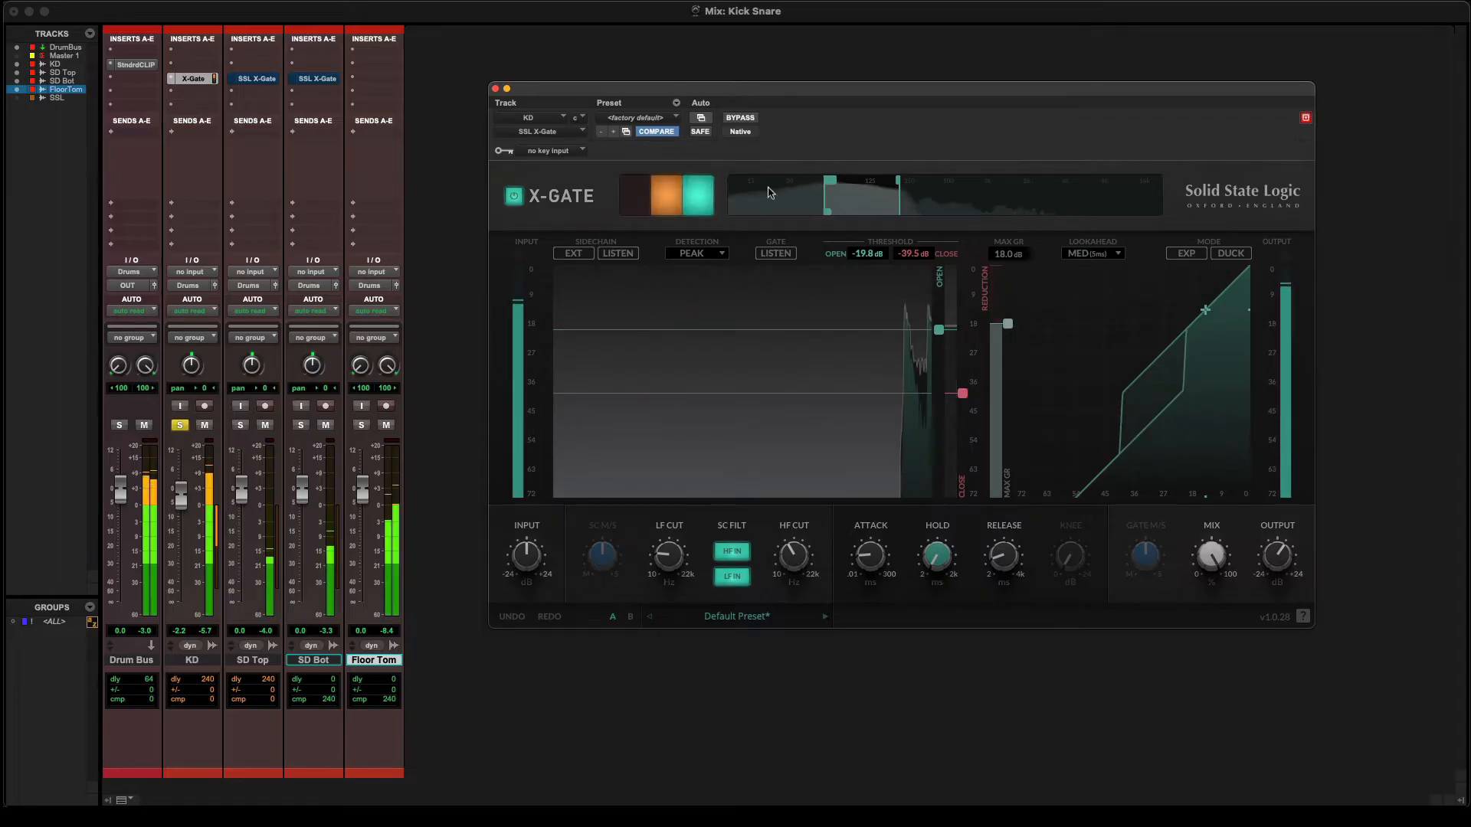
mouse_move(1207, 568)
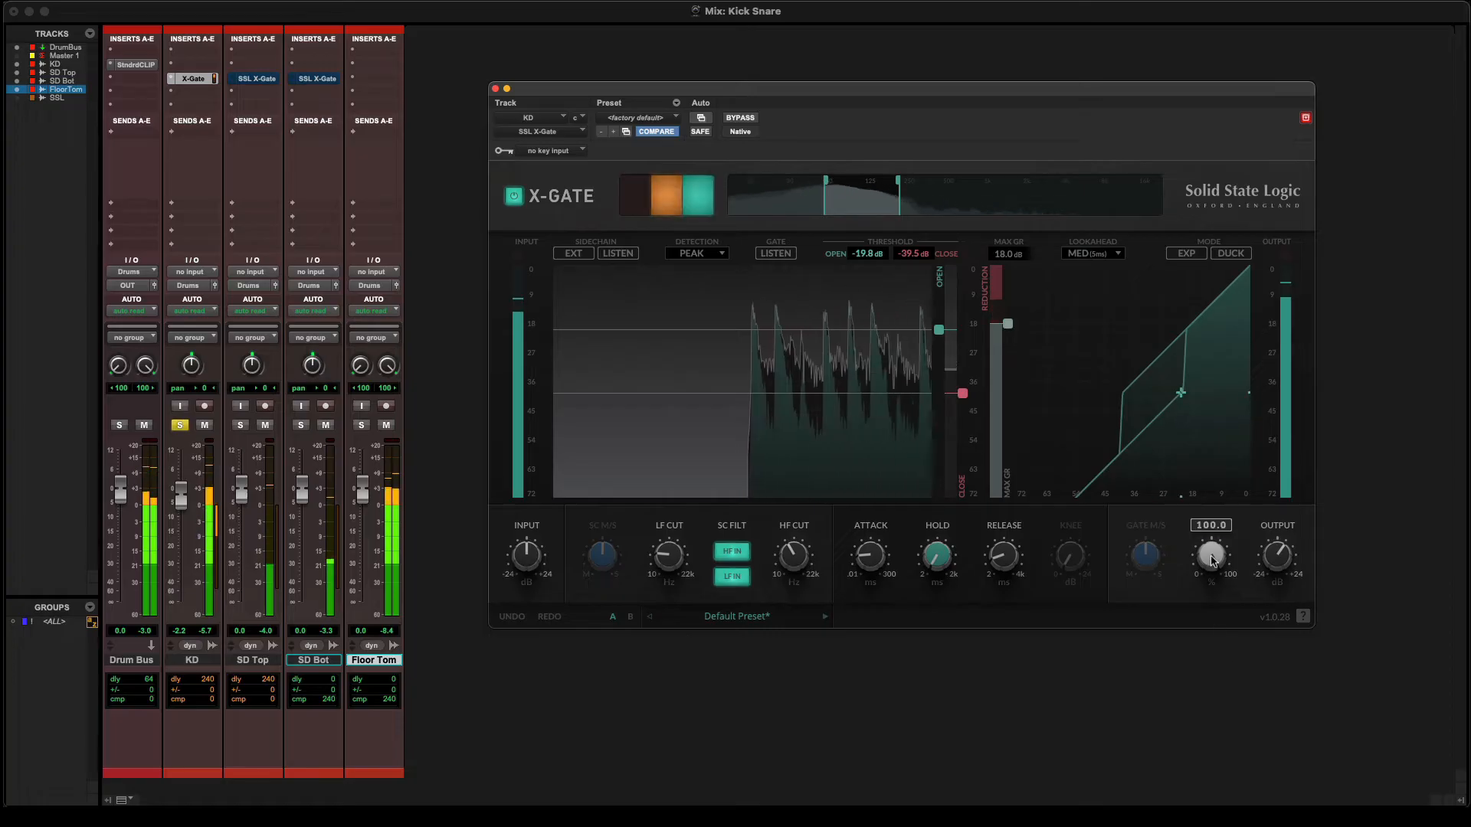
left_click_drag(1207, 568, 1201, 759)
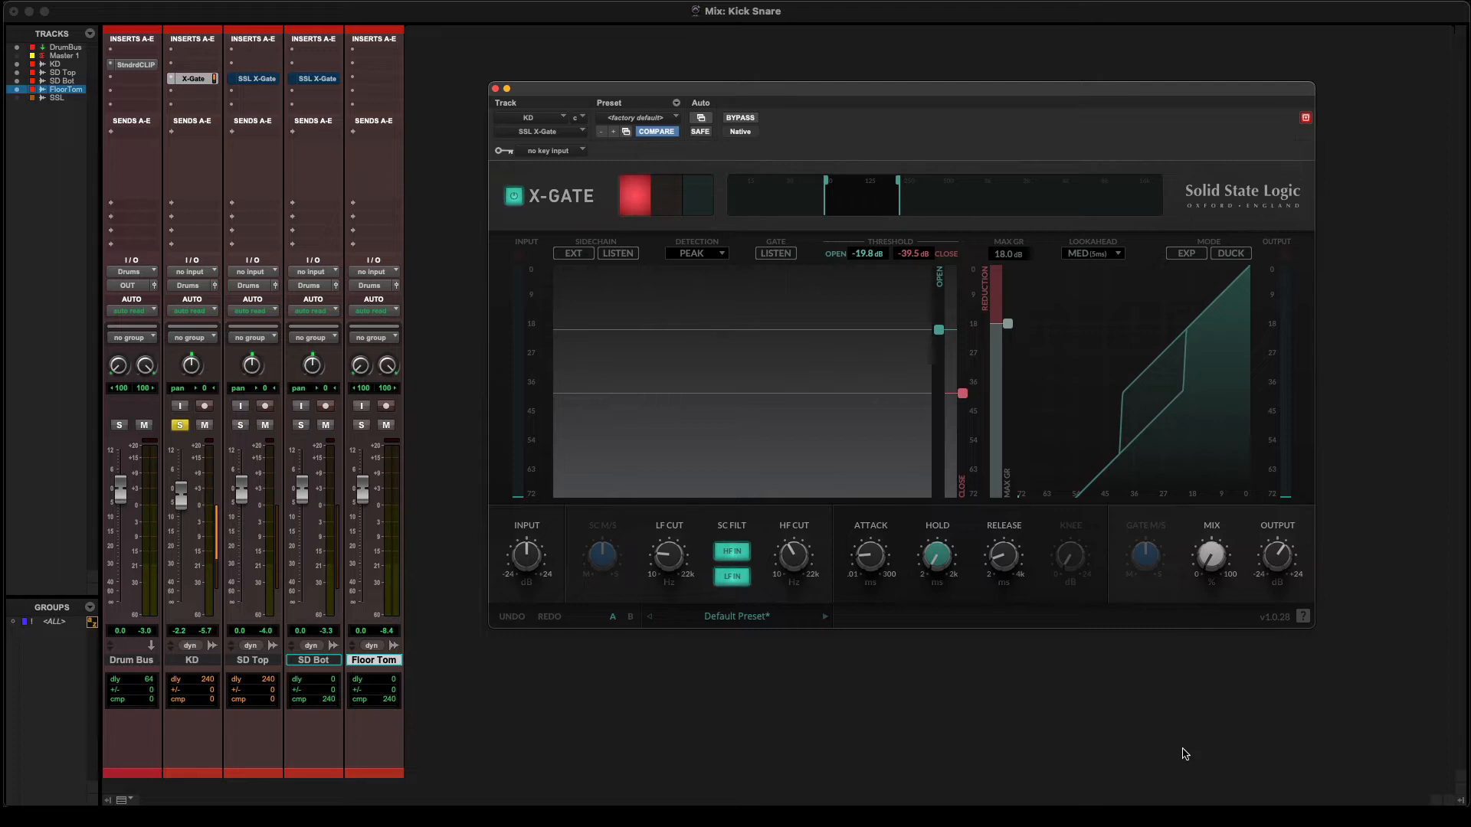
mouse_move(1212, 560)
key("space")
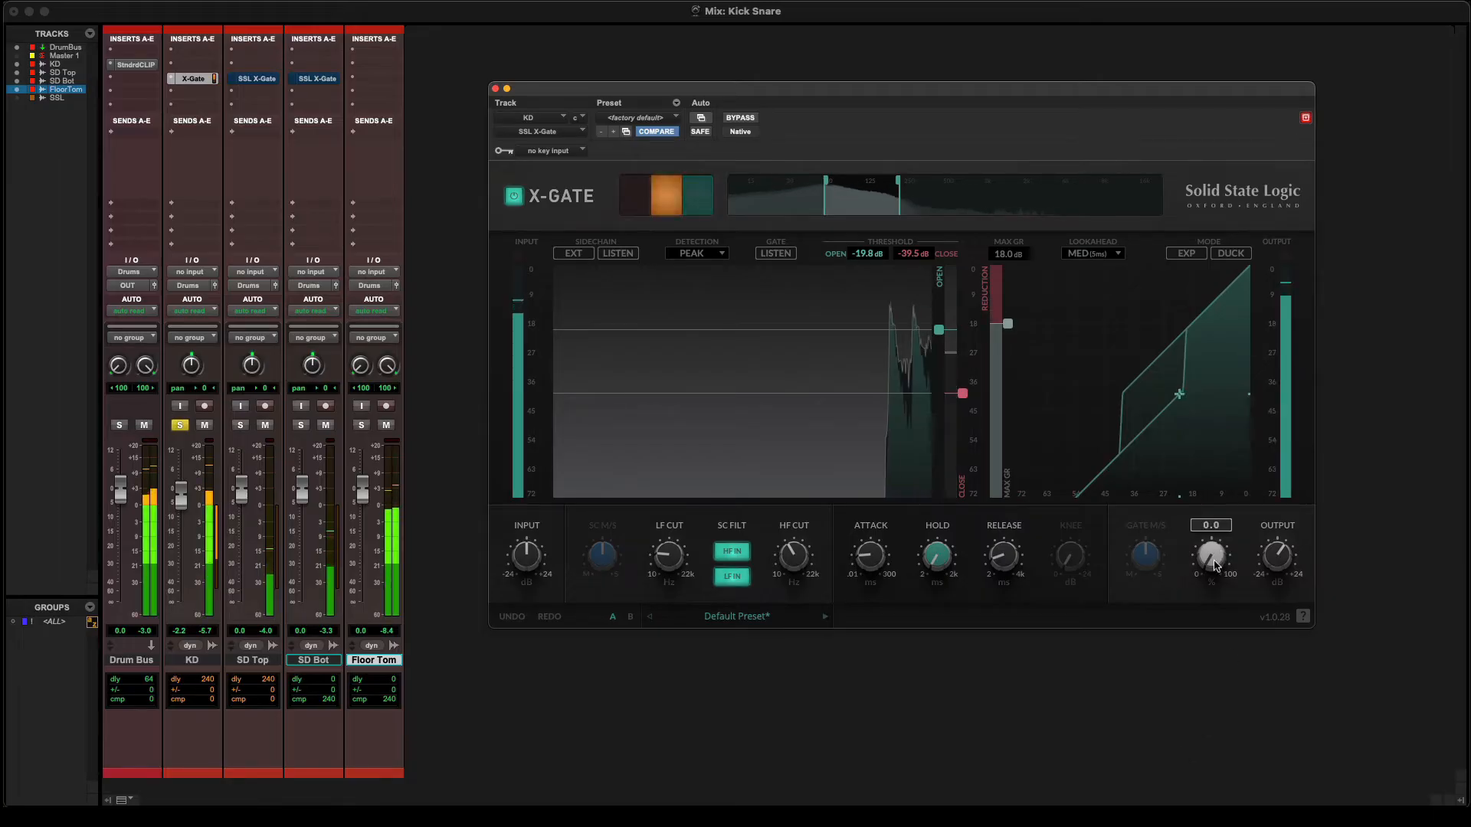
left_click_drag(1212, 560, 1243, 398)
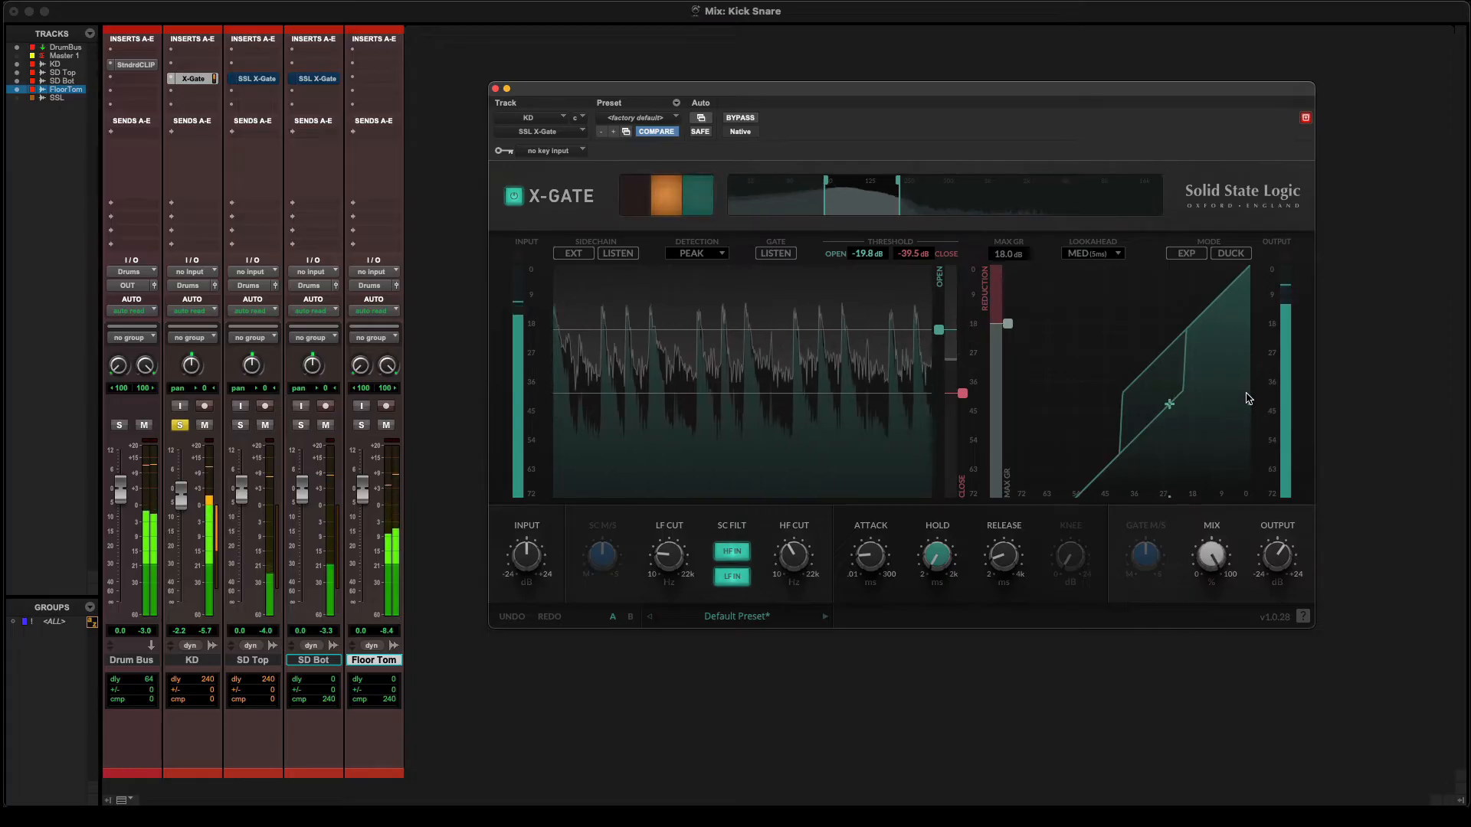
key("space")
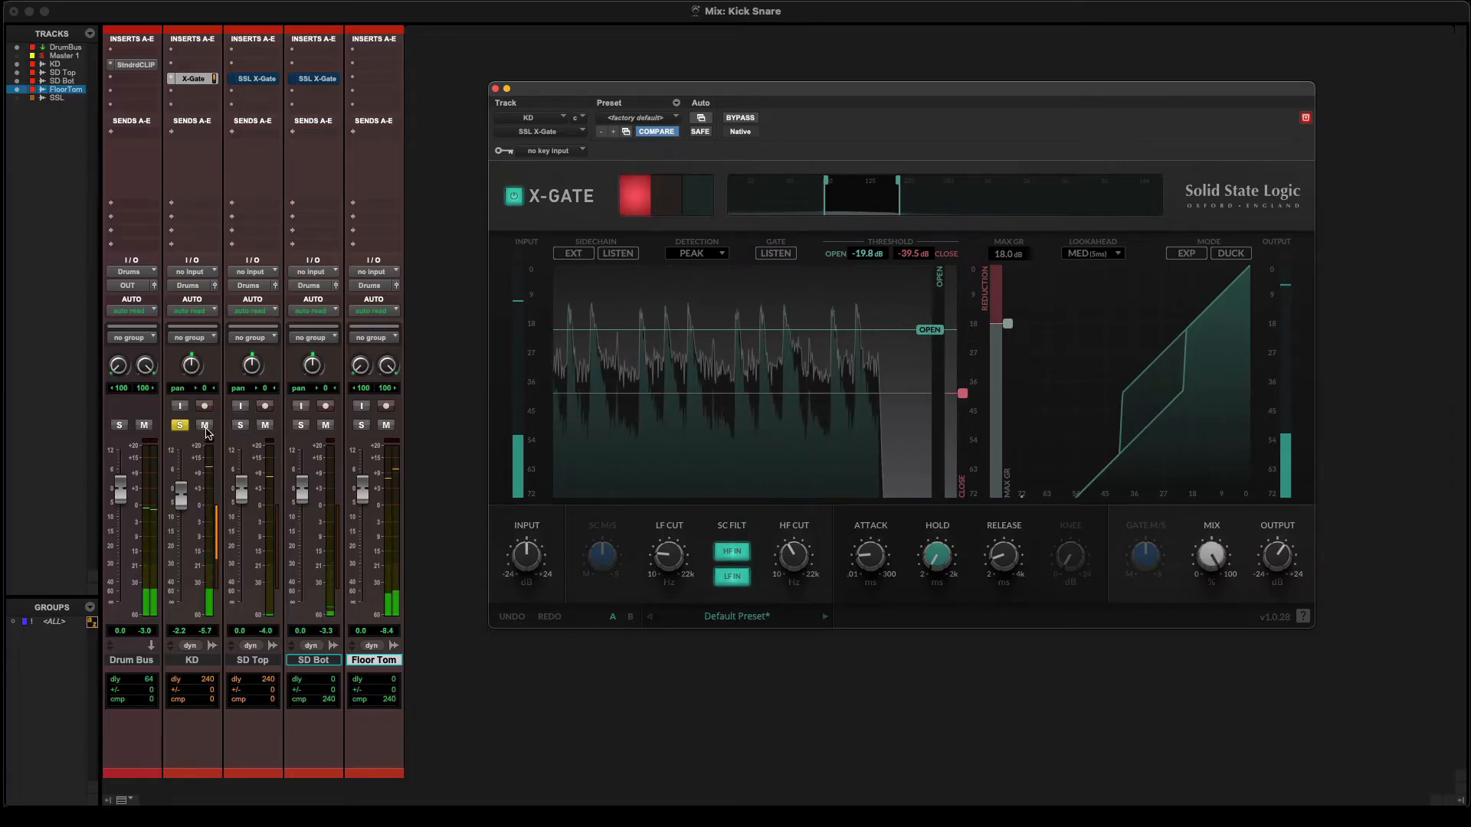
- Move the solo from KD to SD Top and audition SD Top with its X-Gate taken out of bypass
left_click(180, 426)
left_click(240, 426)
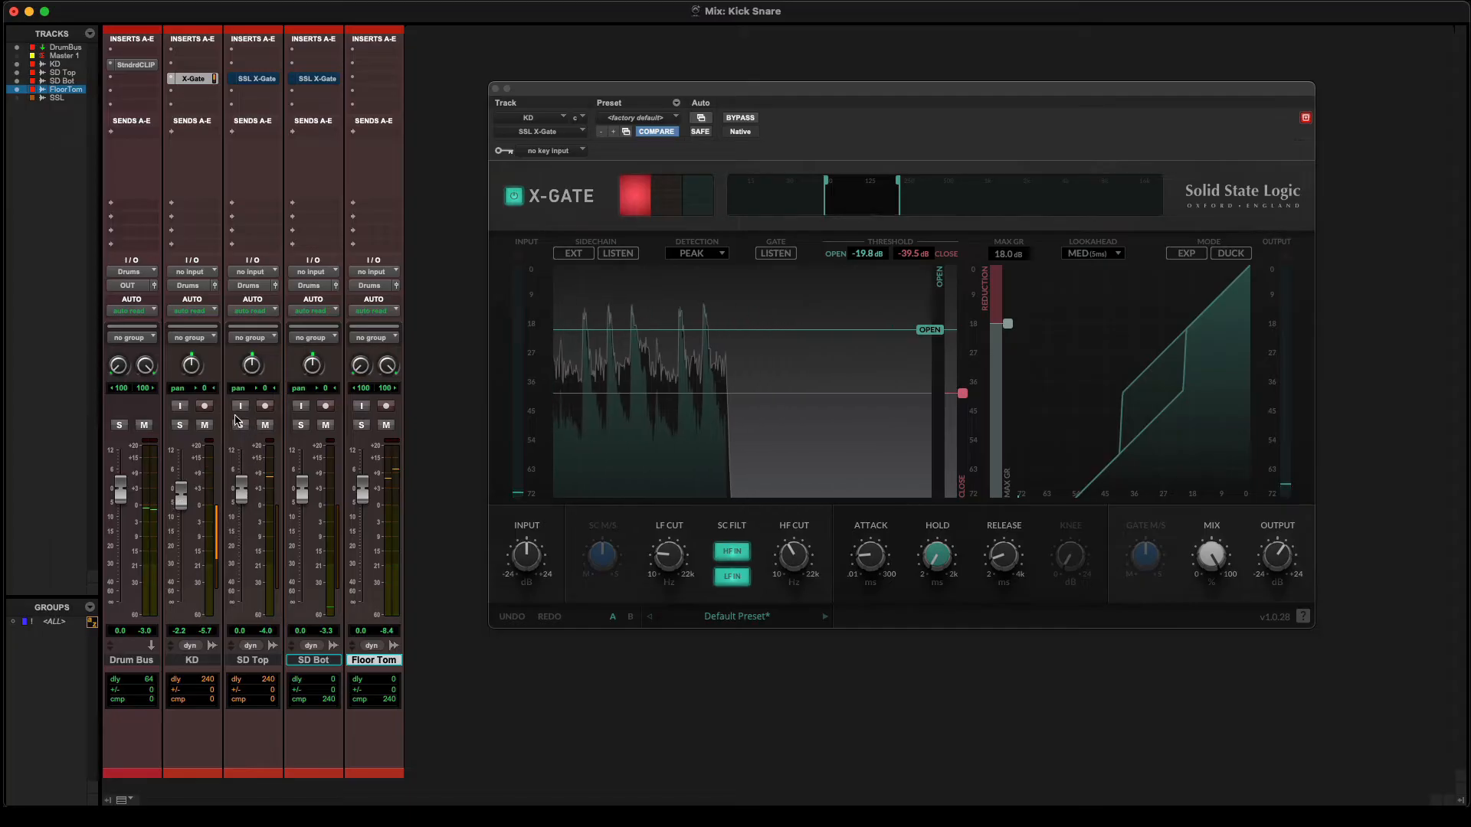
left_click(261, 80)
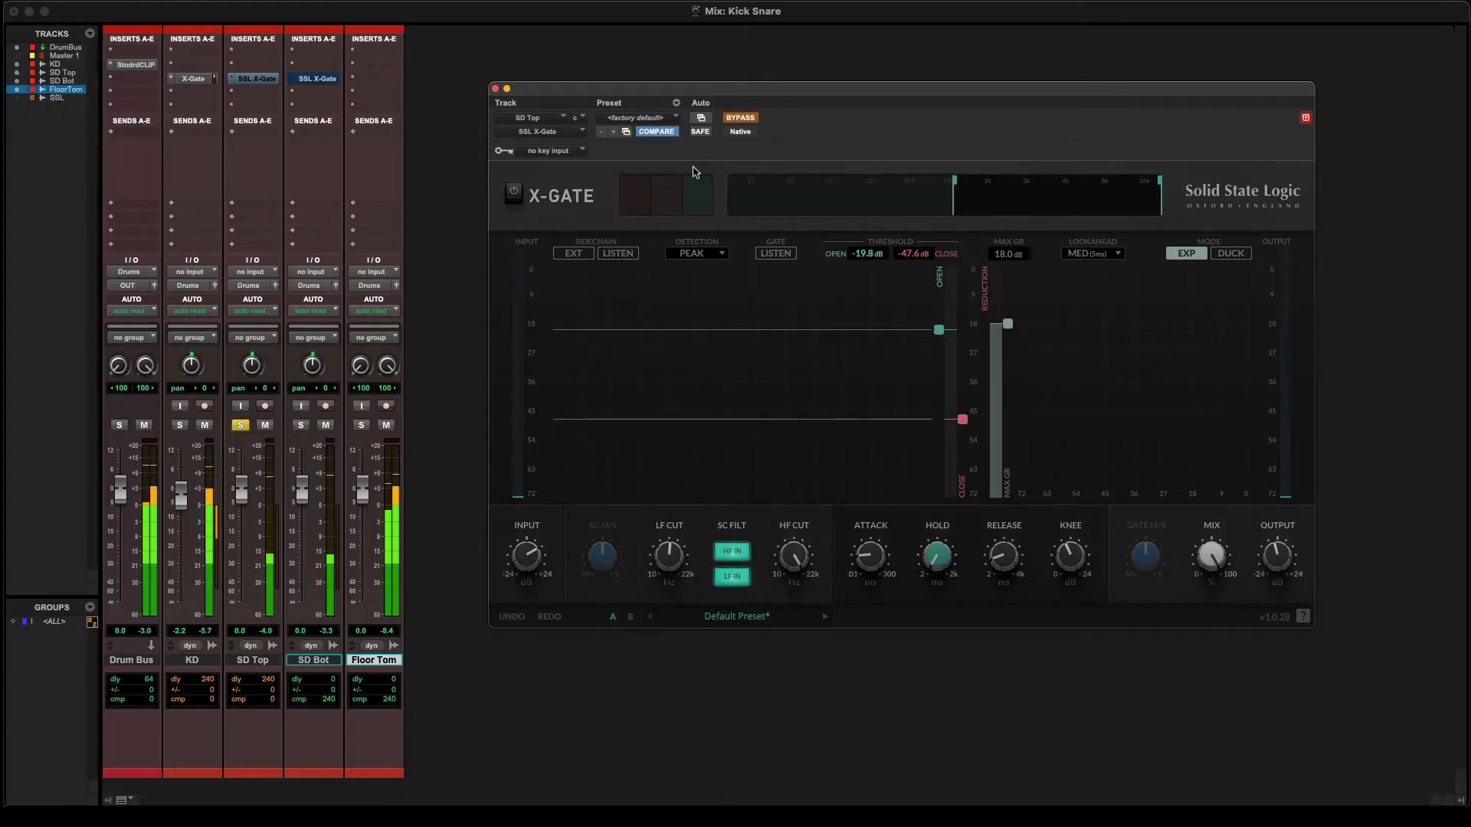
left_click(737, 119)
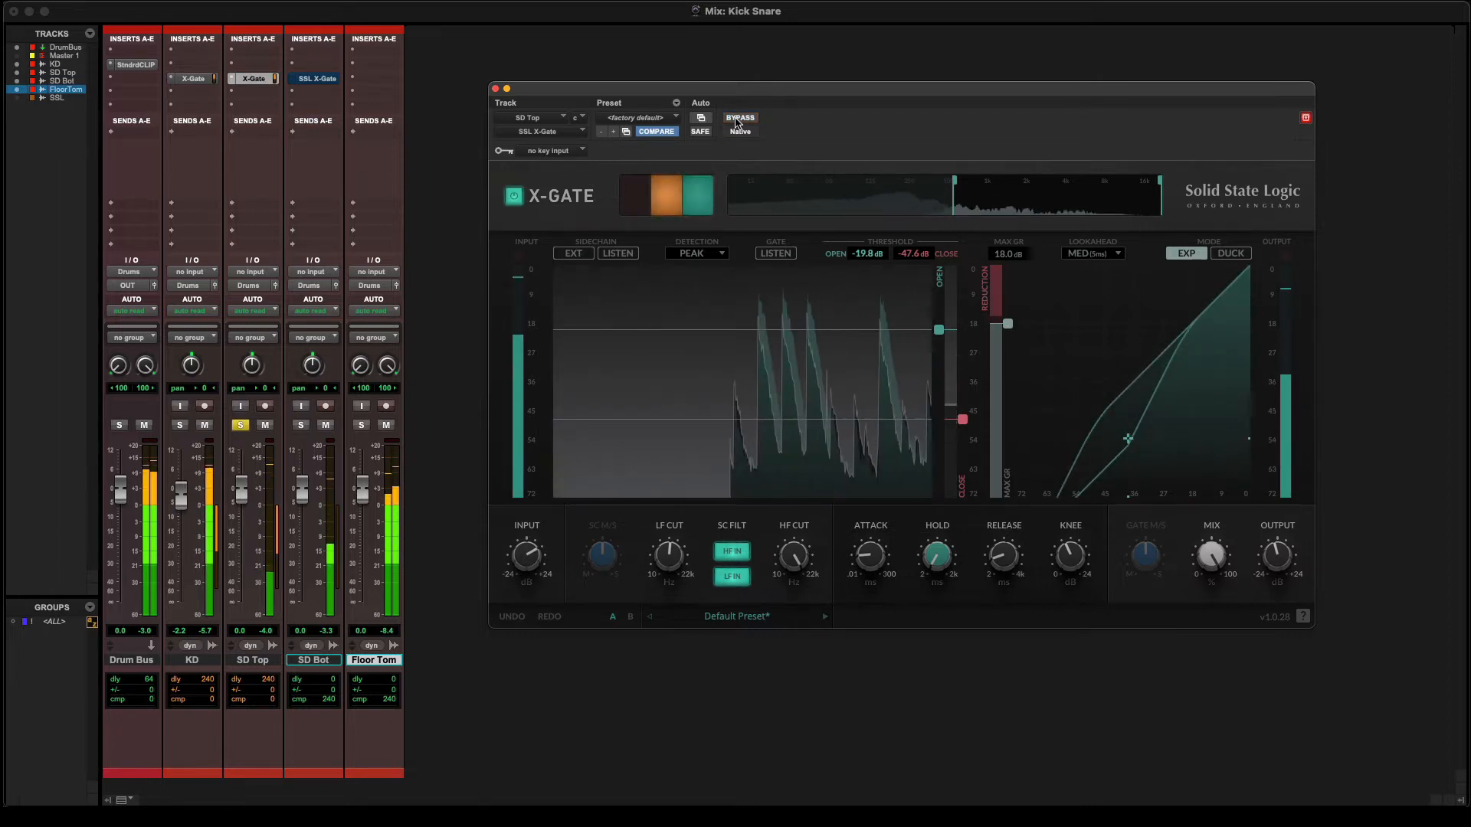
mouse_move(527, 573)
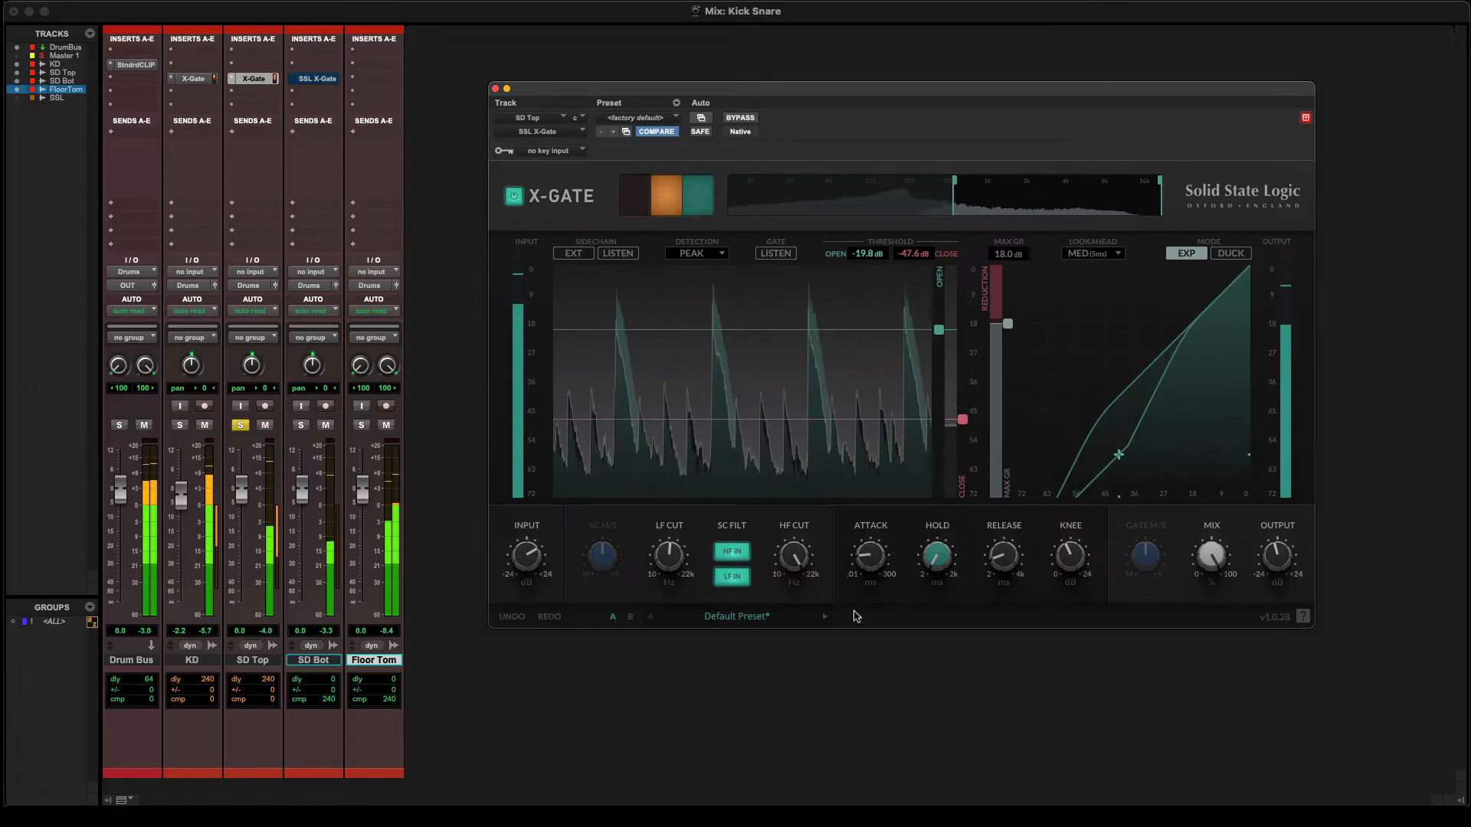
key("space")
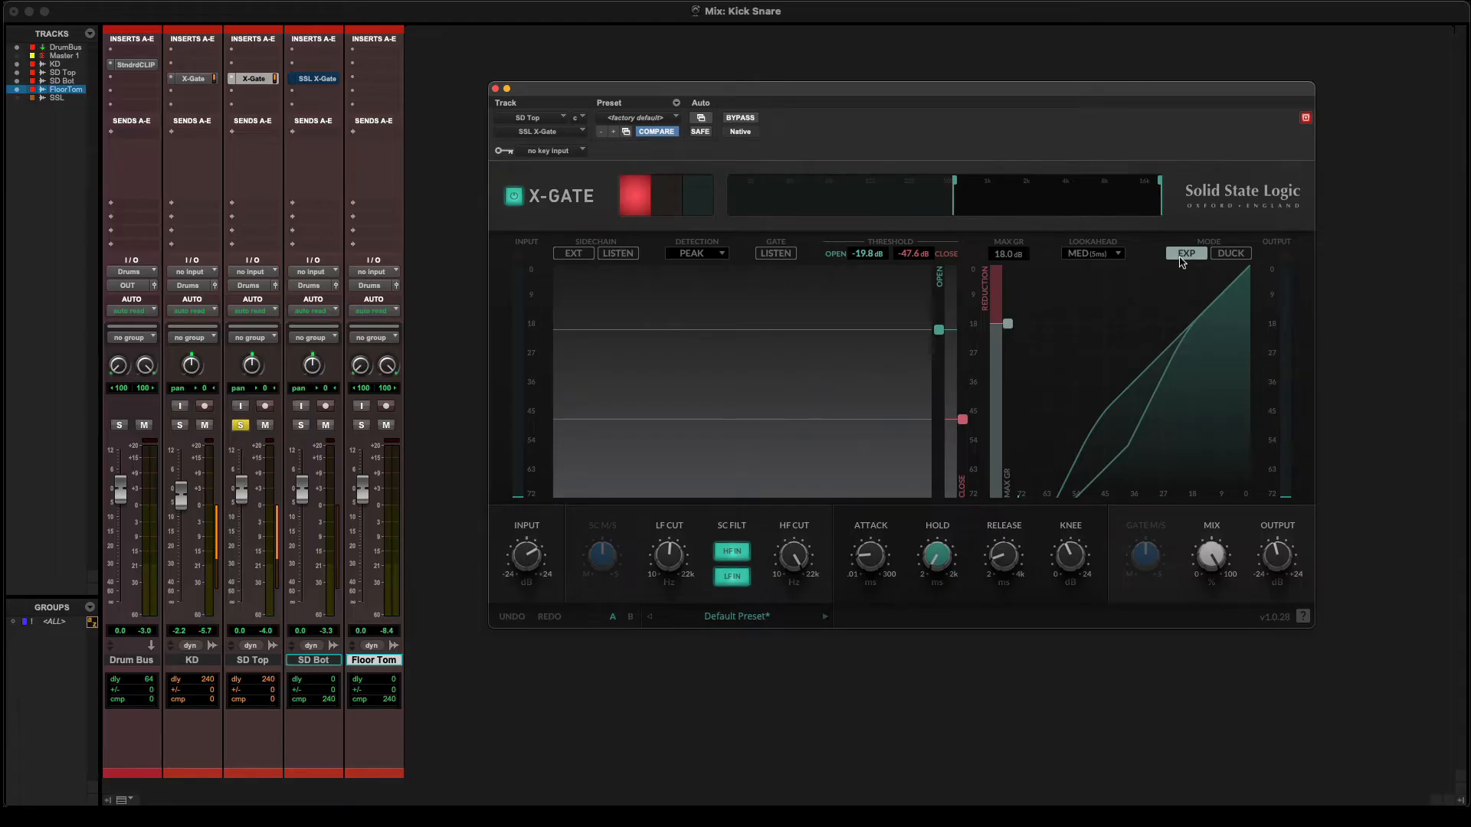
- During playback, turn the SD Top gate's expander mode off for comparison and back on
key("space")
left_click(1184, 256)
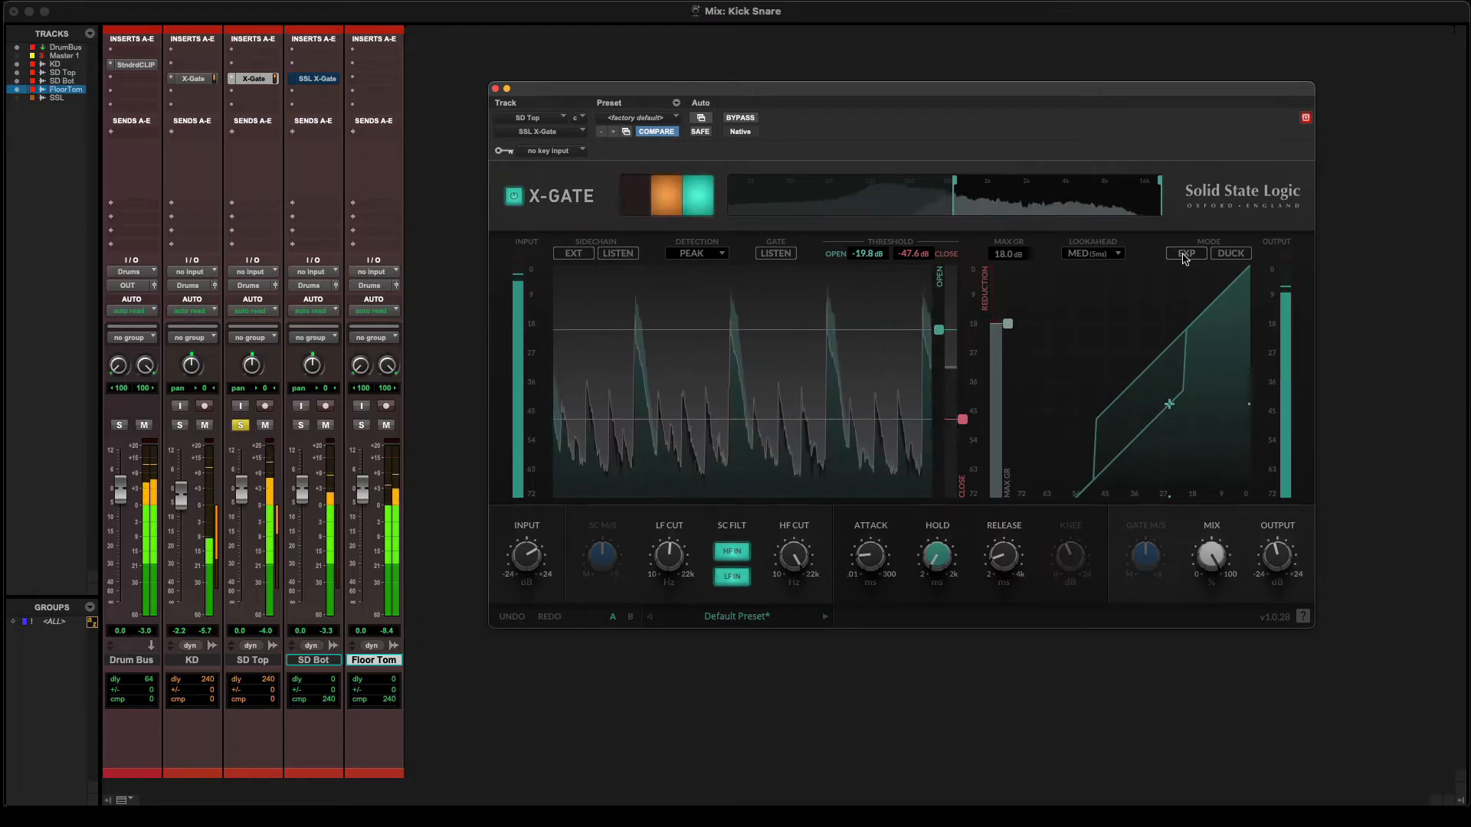
left_click(1184, 255)
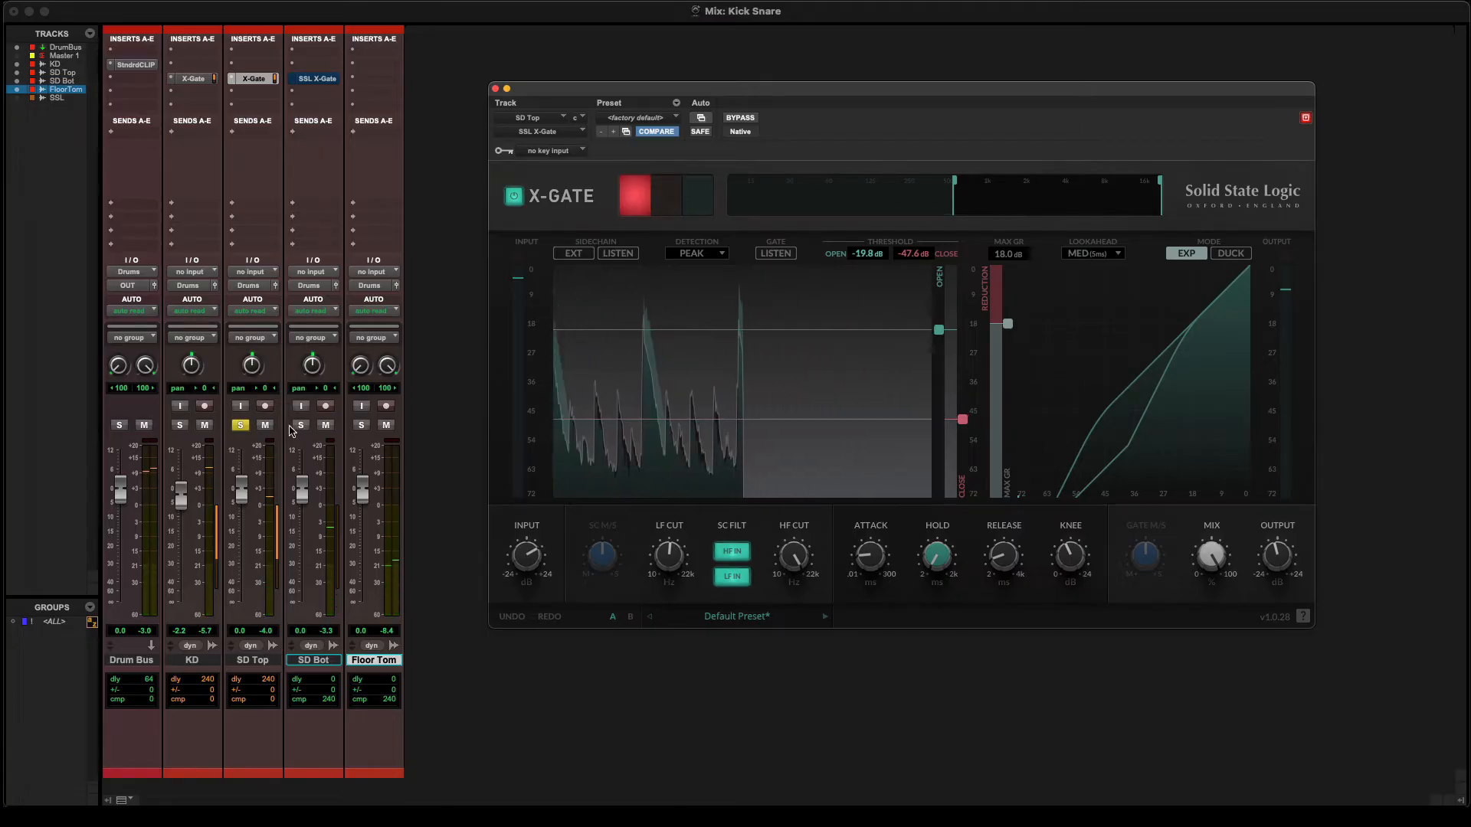
- Move the solo from SD Top to SD Bot and take the SD Bot X-Gate out of bypass
left_click(240, 425)
left_click(301, 425)
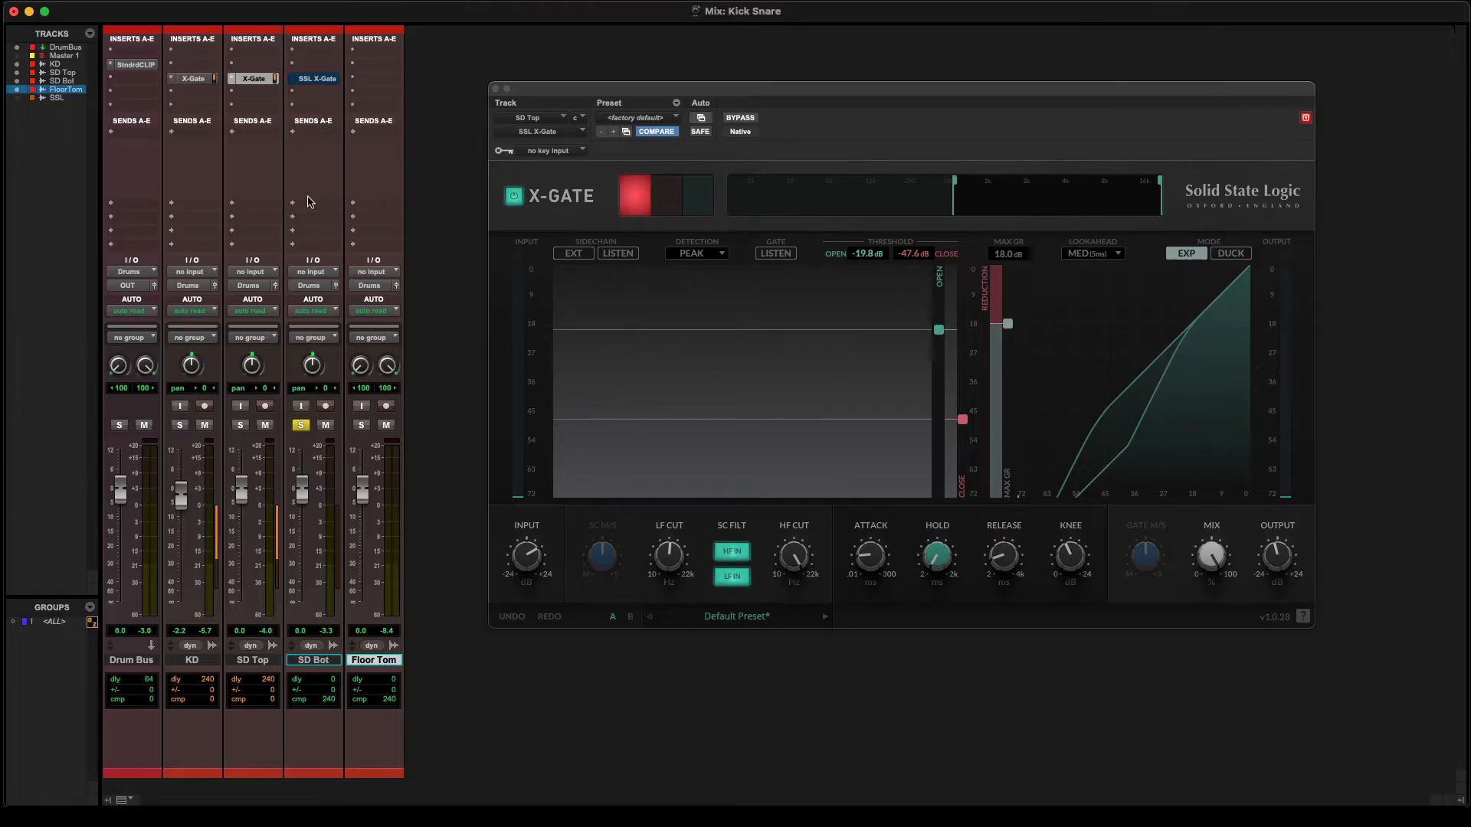
left_click(318, 80)
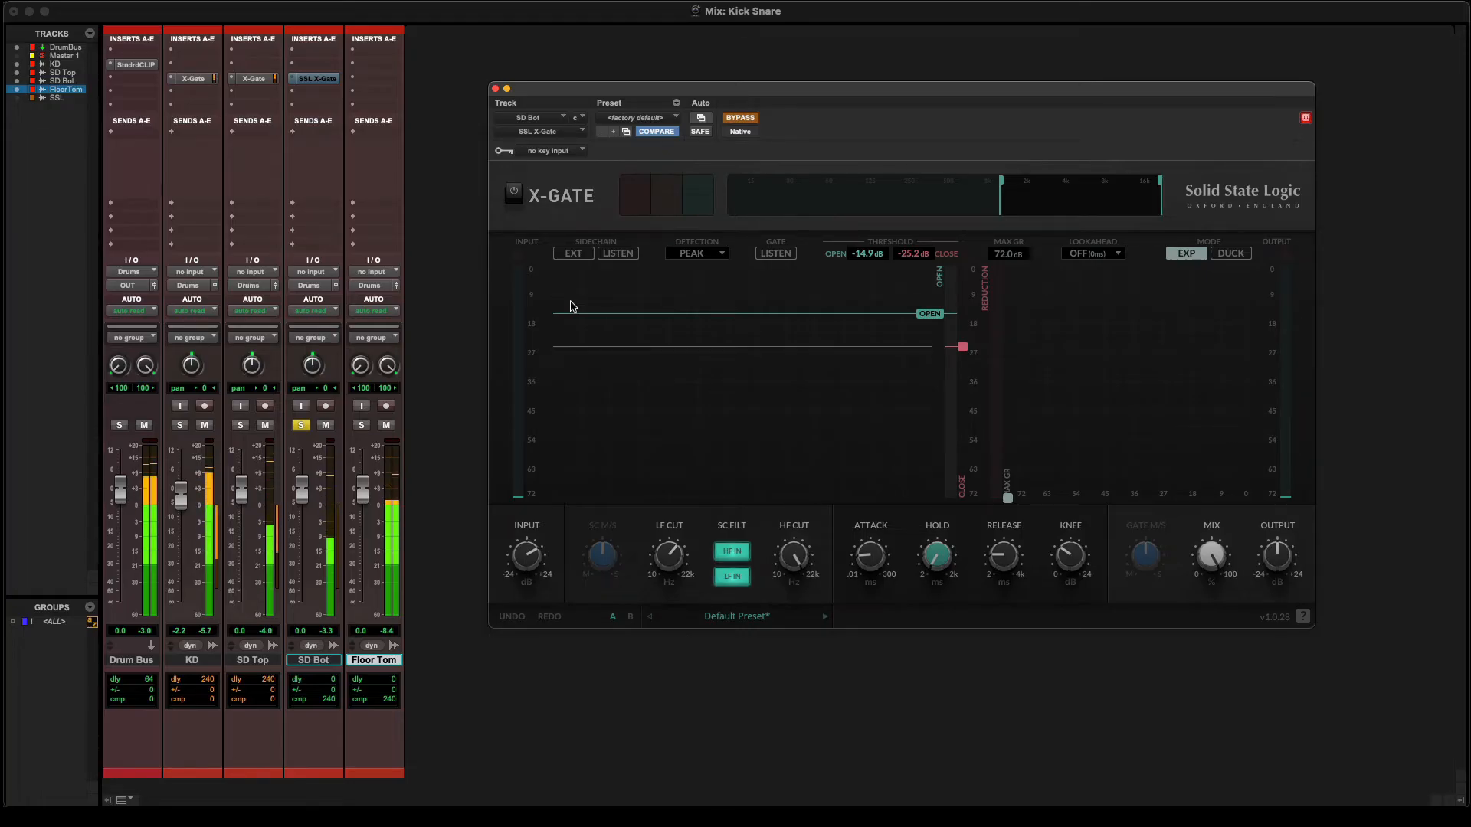
left_click(740, 120)
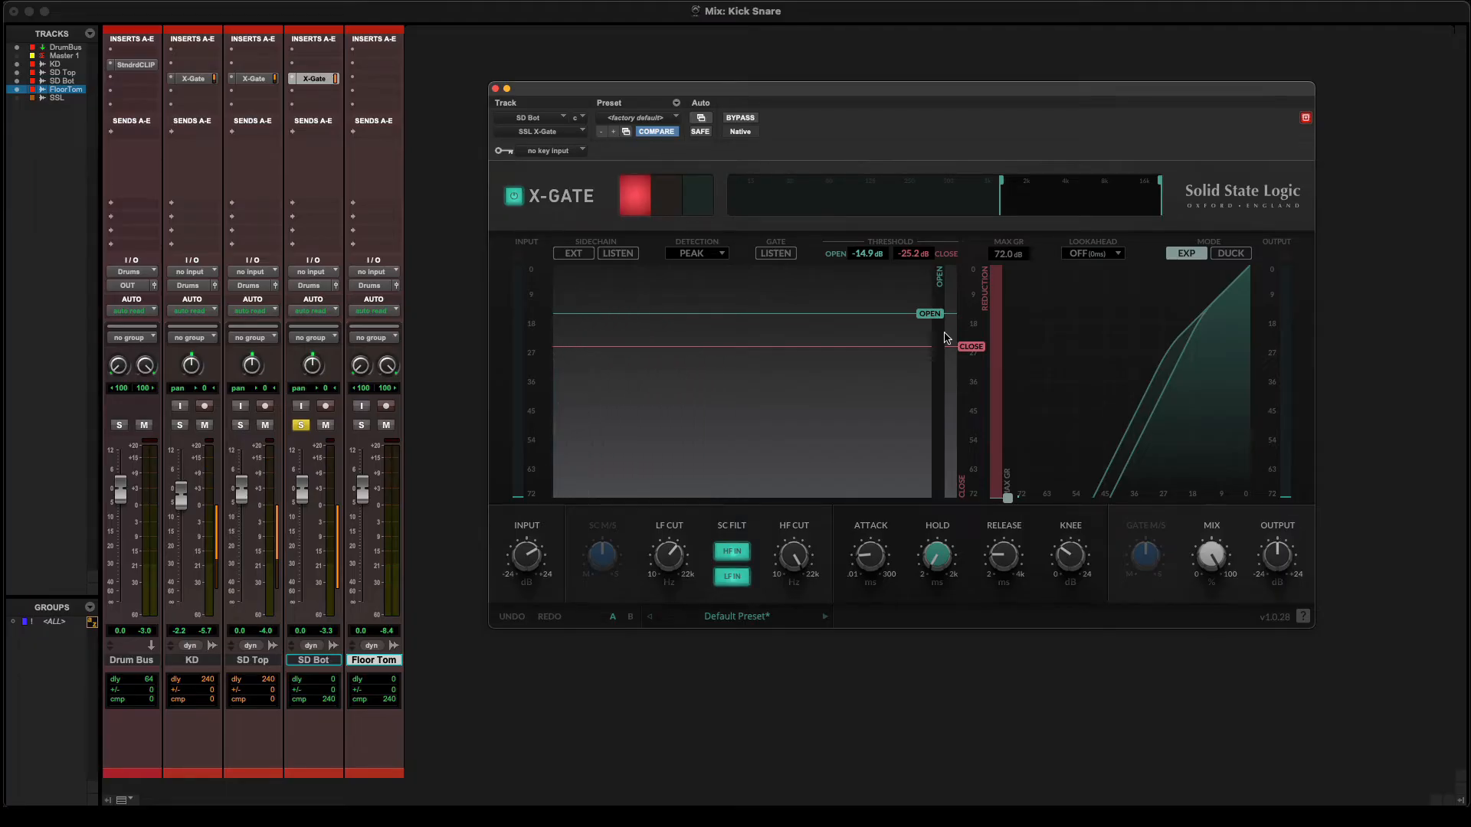
- Raise the SD Bot gate's thresholds to -5.9 dB open and -16.2 dB close, and boost its output gain
left_click_drag(947, 337, 946, 317)
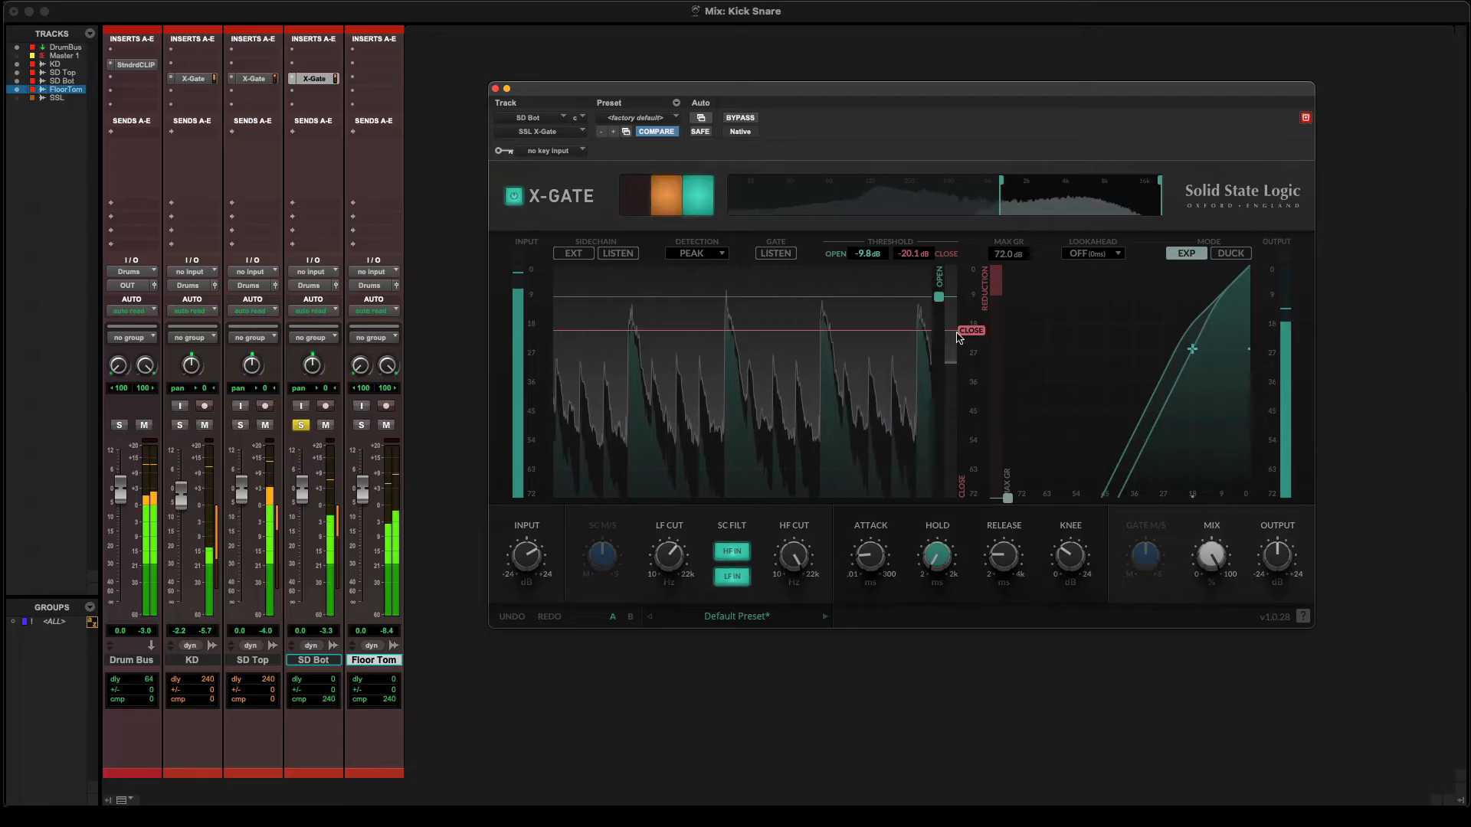
left_click_drag(953, 322, 950, 303)
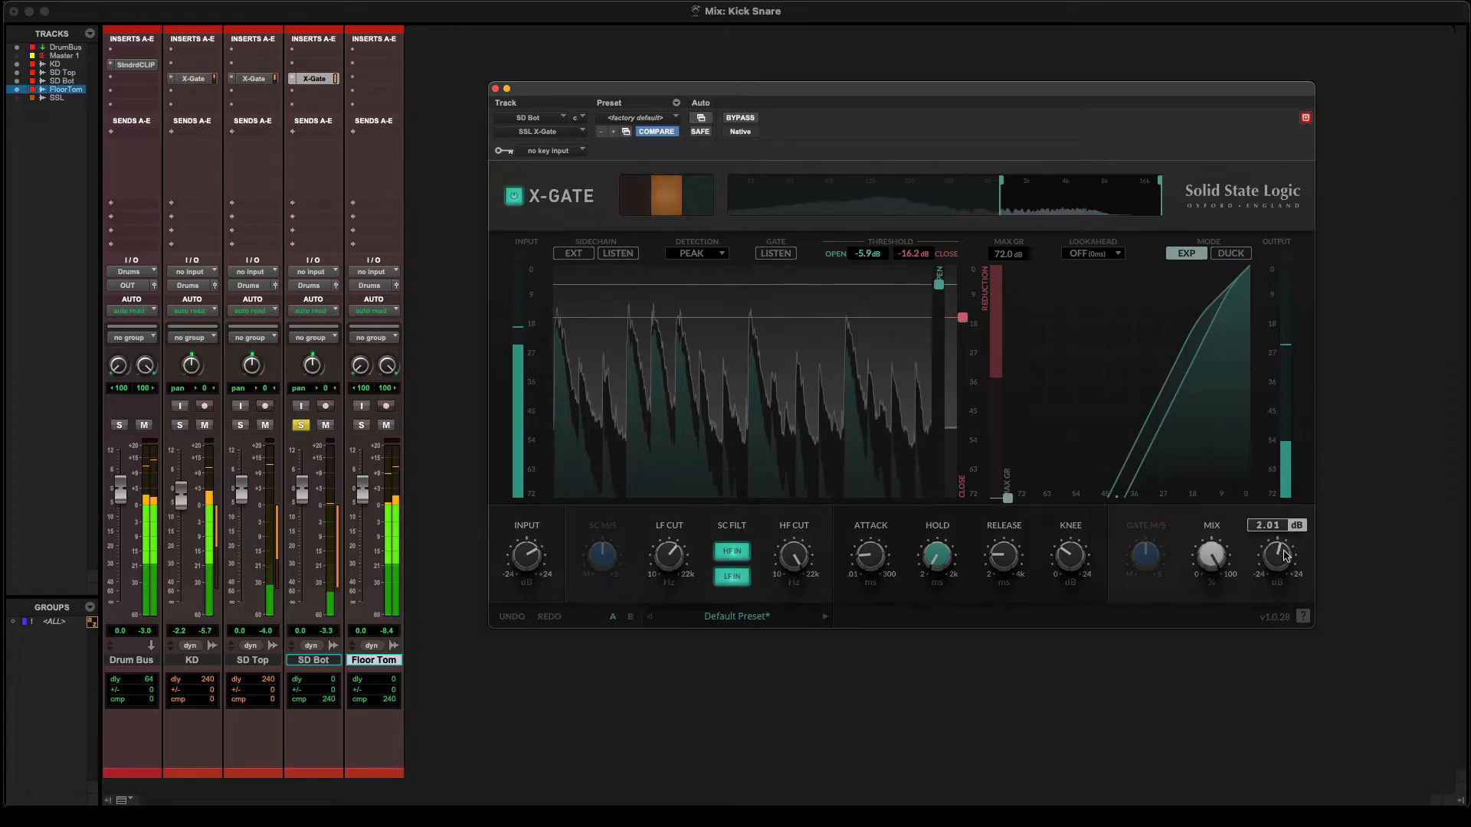
left_click_drag(1283, 563, 1286, 539)
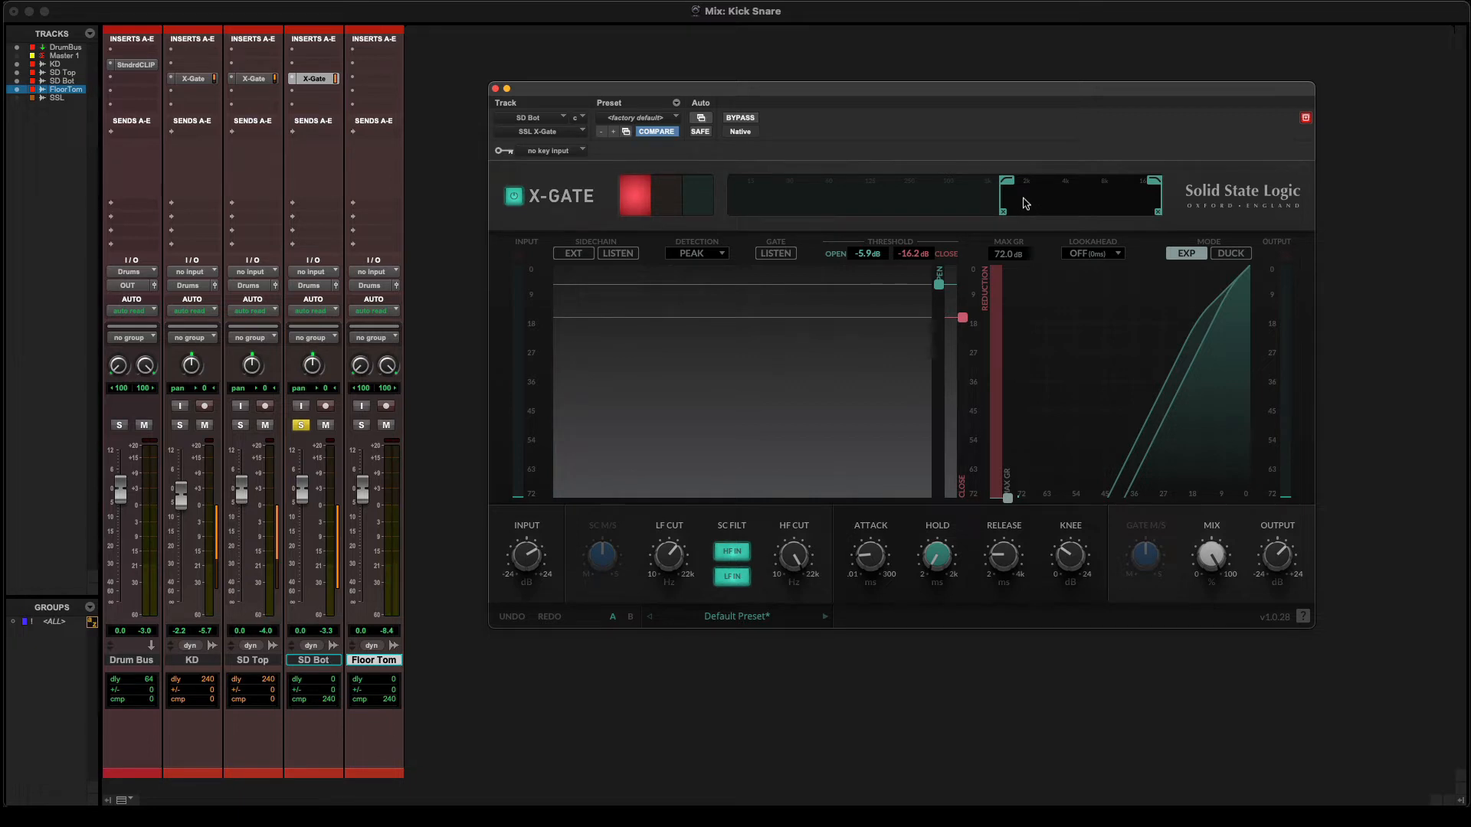
- Unsolo SD Bot and bypass the X-Gate inserts on the KD, SD Top and SD Bot tracks
left_click(302, 427)
left_click(195, 81, "super")
left_click(255, 80, "super")
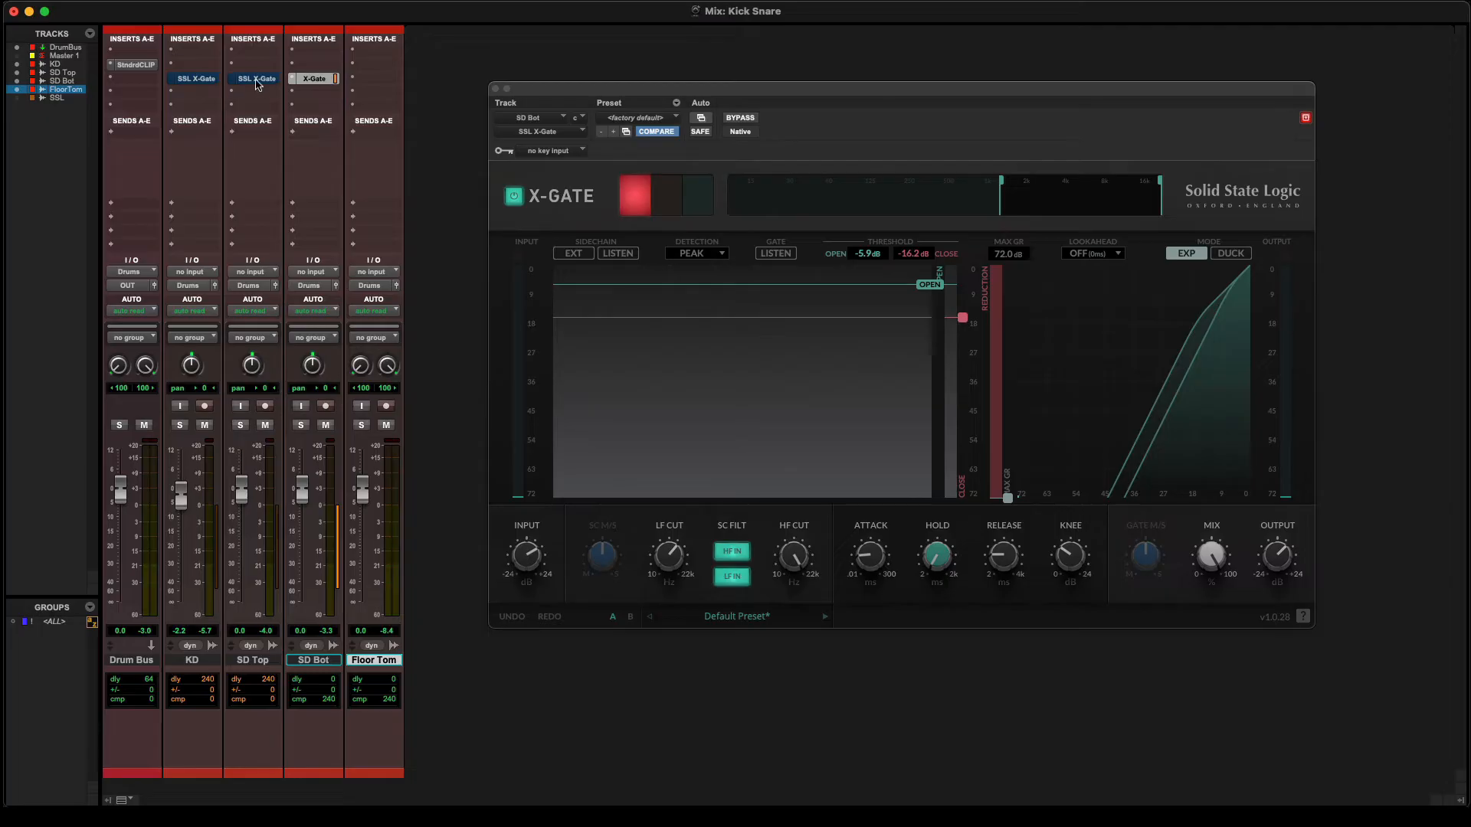
left_click(312, 79, "super")
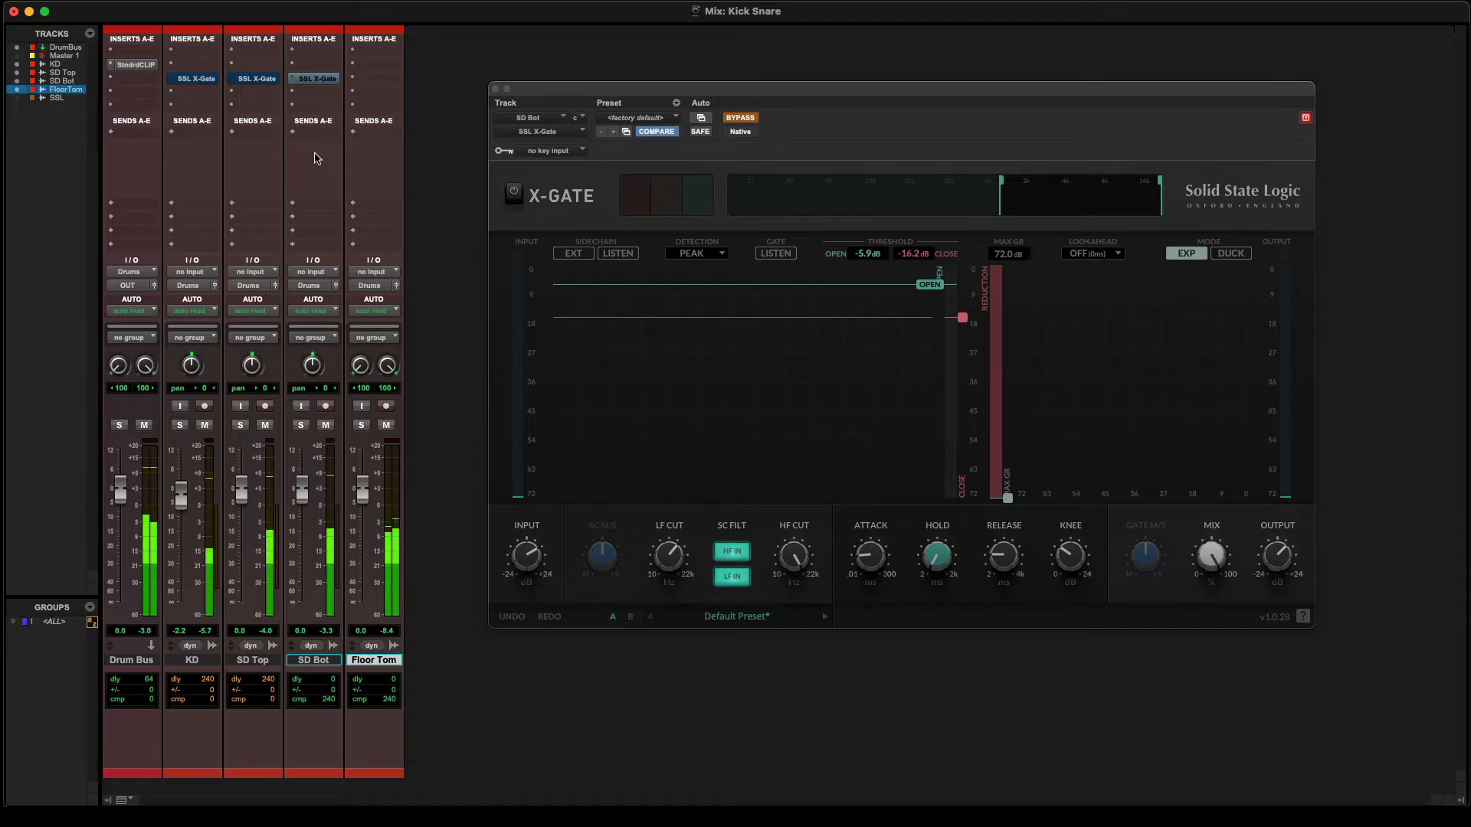
- Re-enable the X-Gates on KD, SD Top and SD Bot one by one while the full drum mix plays
left_click(197, 80, "super")
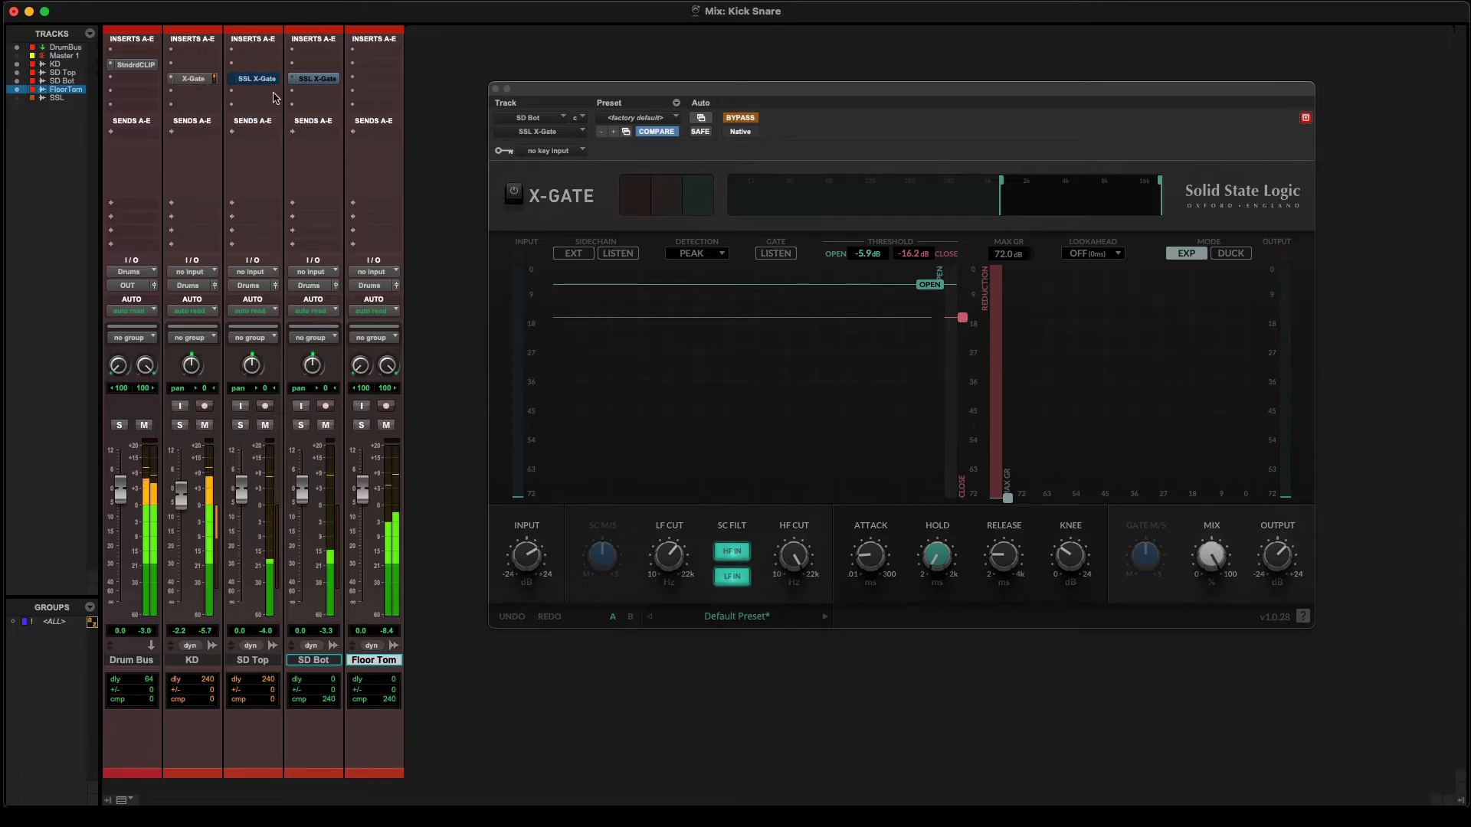
left_click(257, 80, "super")
left_click(317, 79, "super")
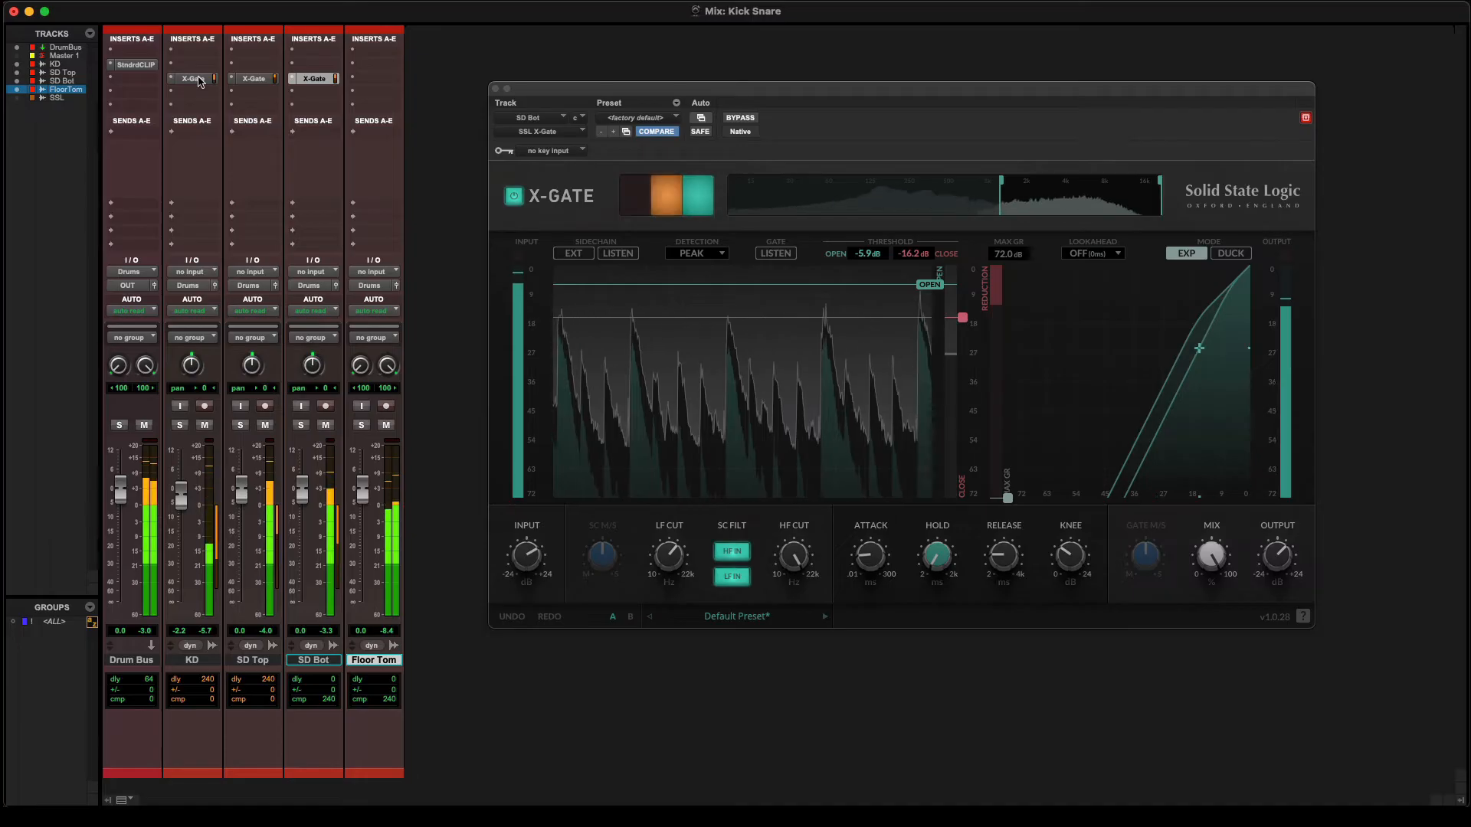
- Bypass the three drum gates once more during playback for comparison, then switch each one back on
left_click(255, 79, "super")
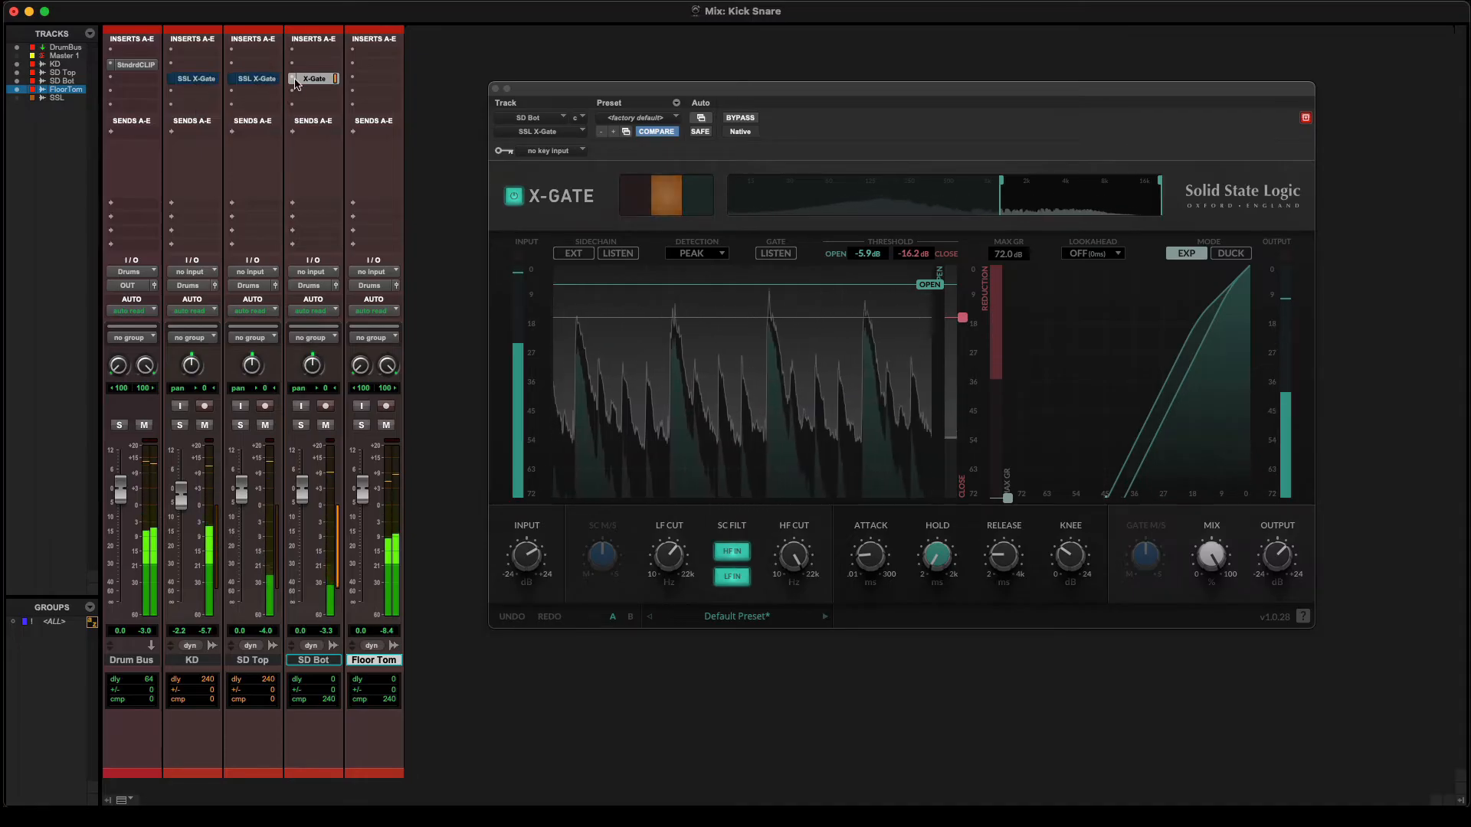
left_click(309, 79, "super")
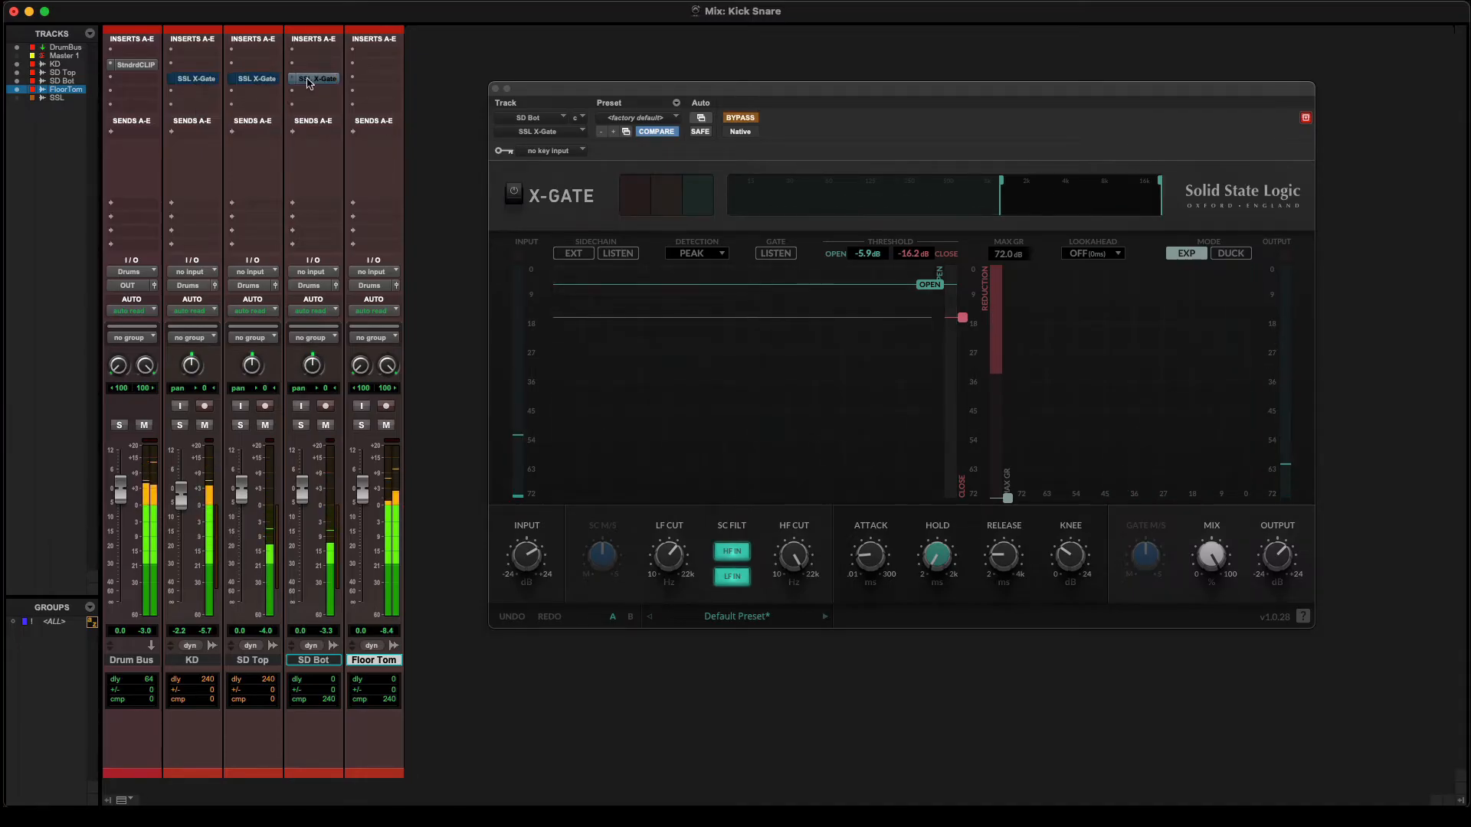
left_click(309, 80, "super")
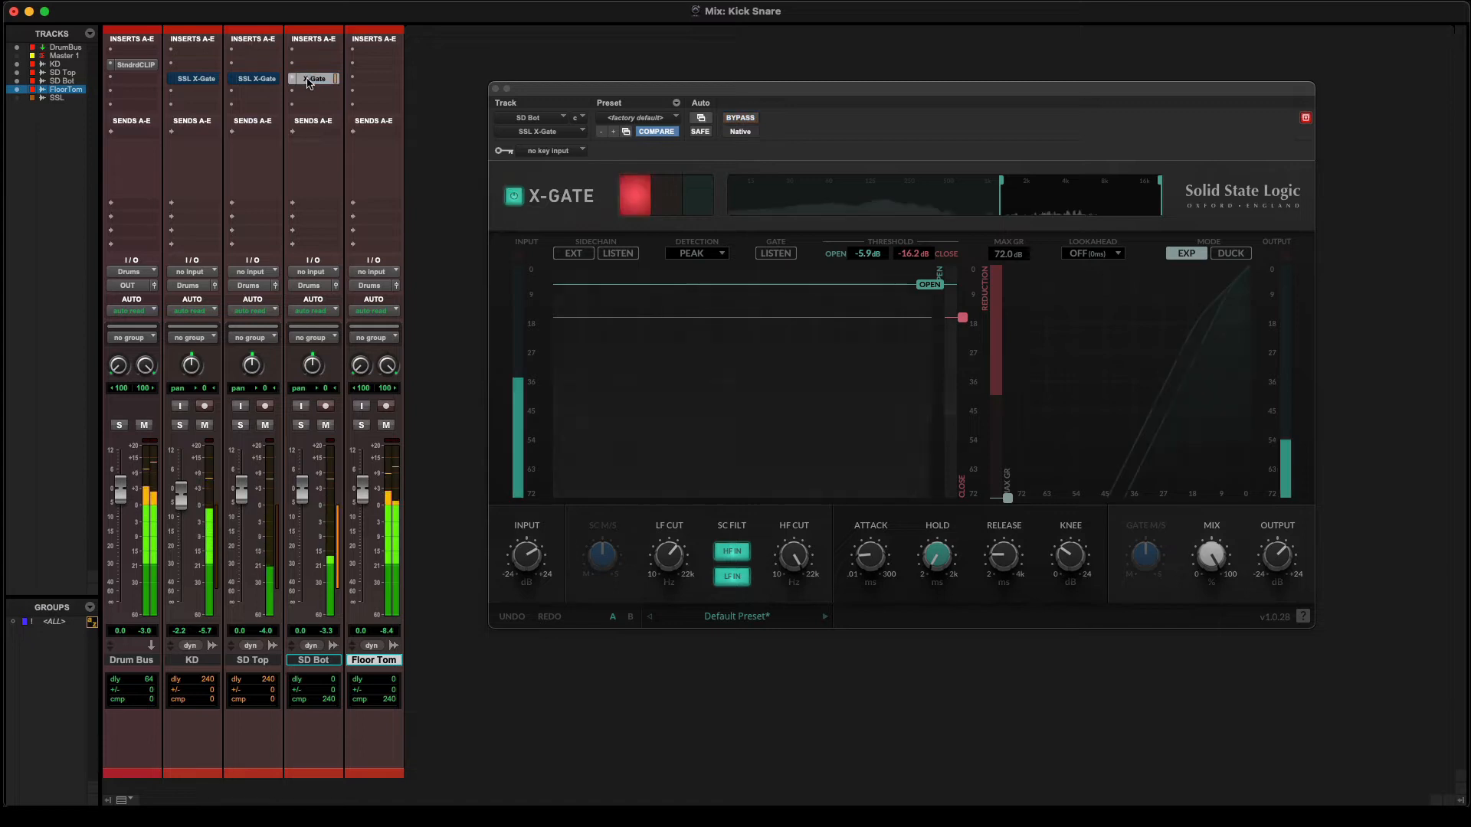
left_click(255, 80, "super")
left_click(194, 80, "super")
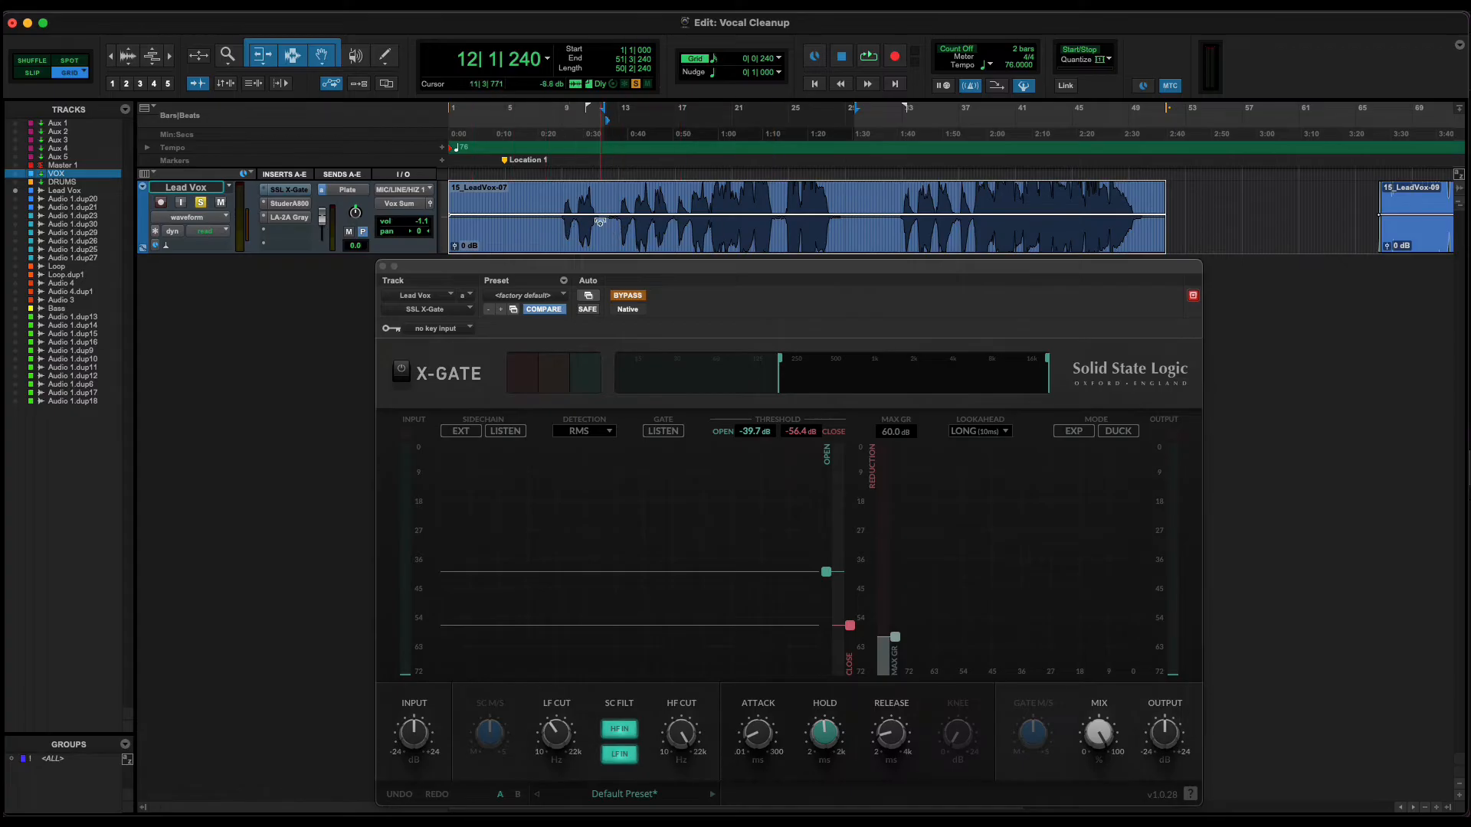
- In the Vocal Cleanup session, play the Lead Vox track from bar 12 and from about bar 22 with its X-Gate bypassed
key("space")
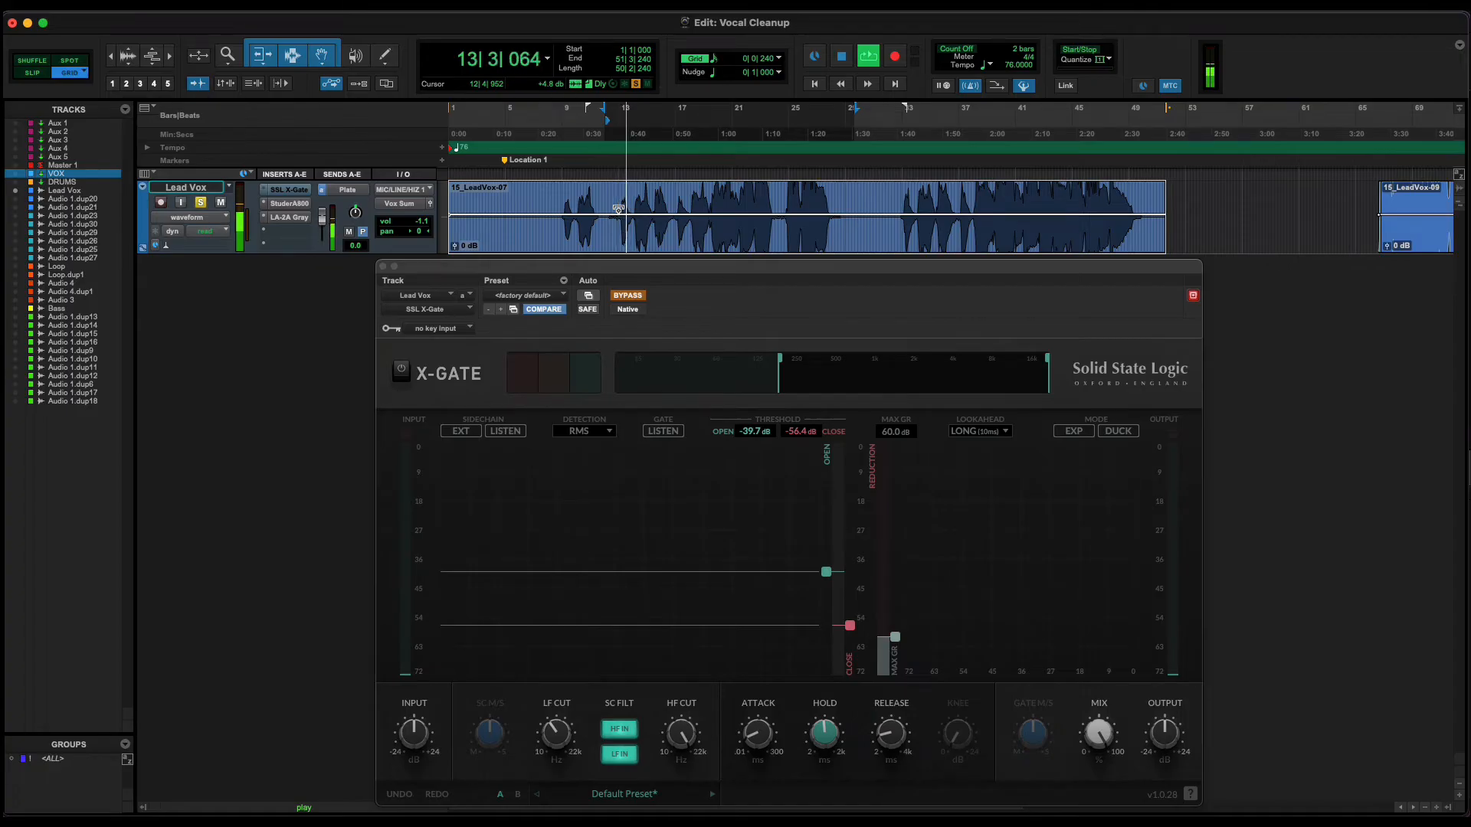
key("space")
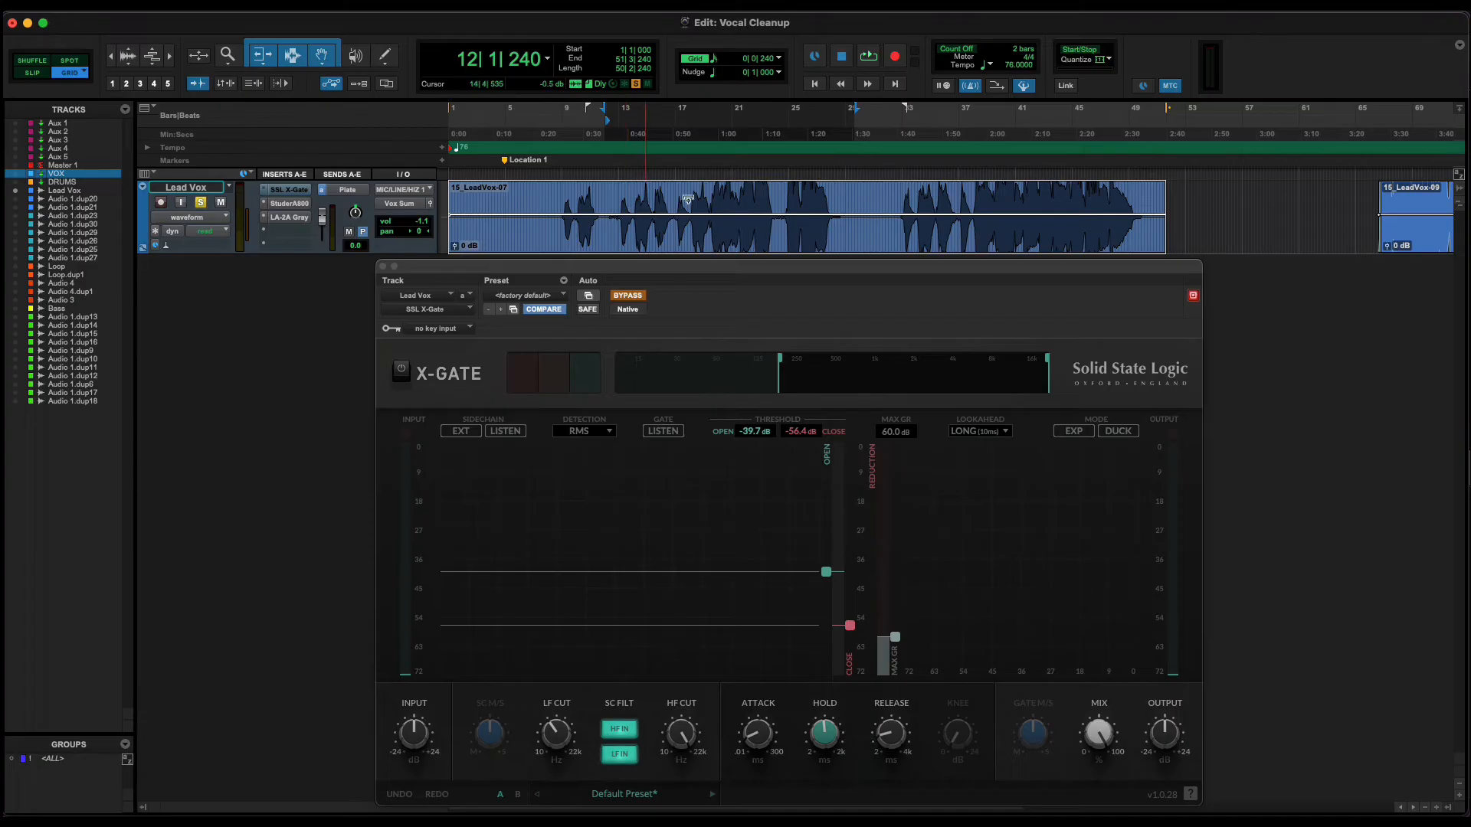
left_click(761, 128)
key("space")
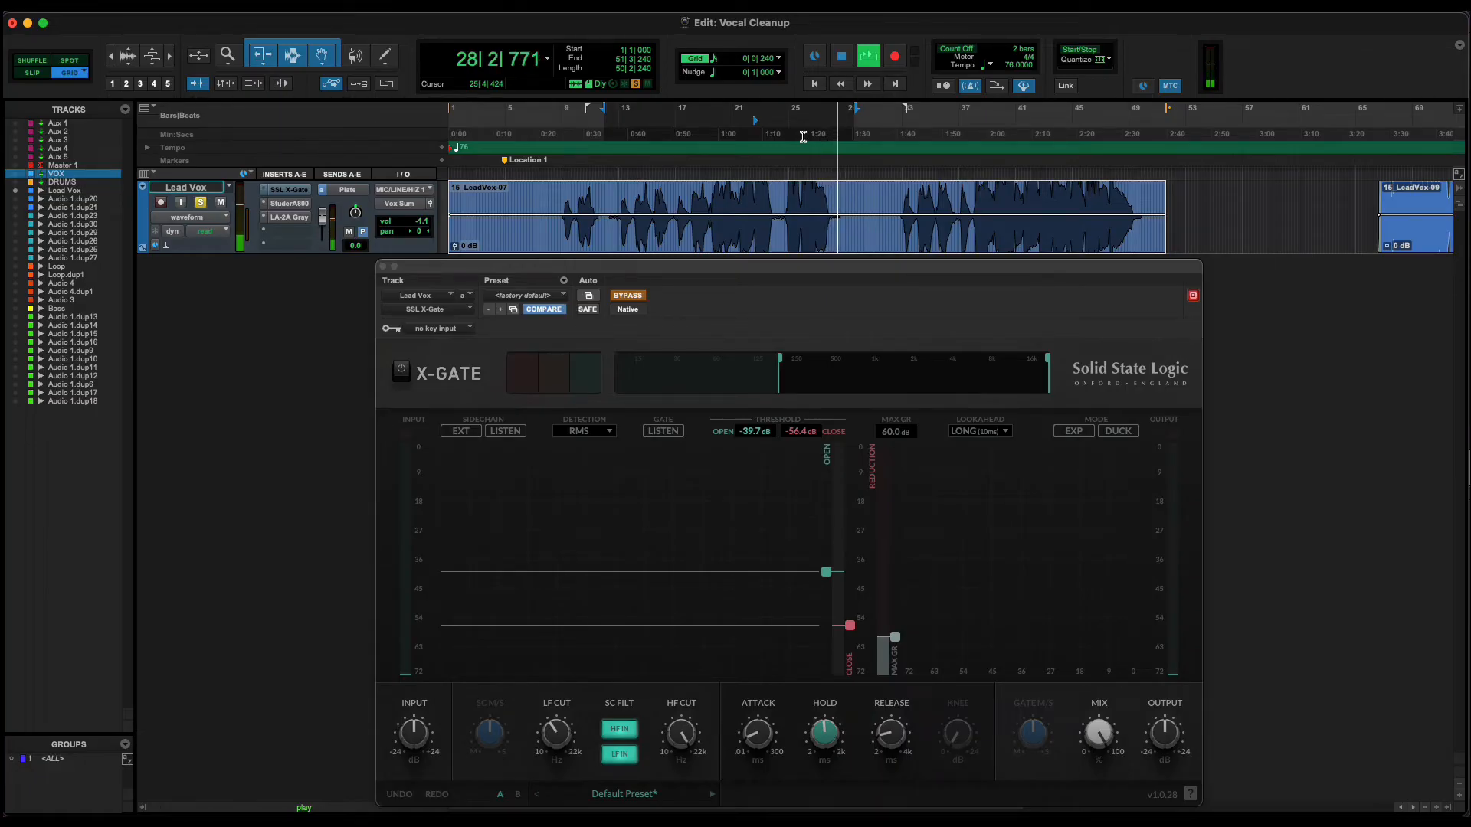
key("space")
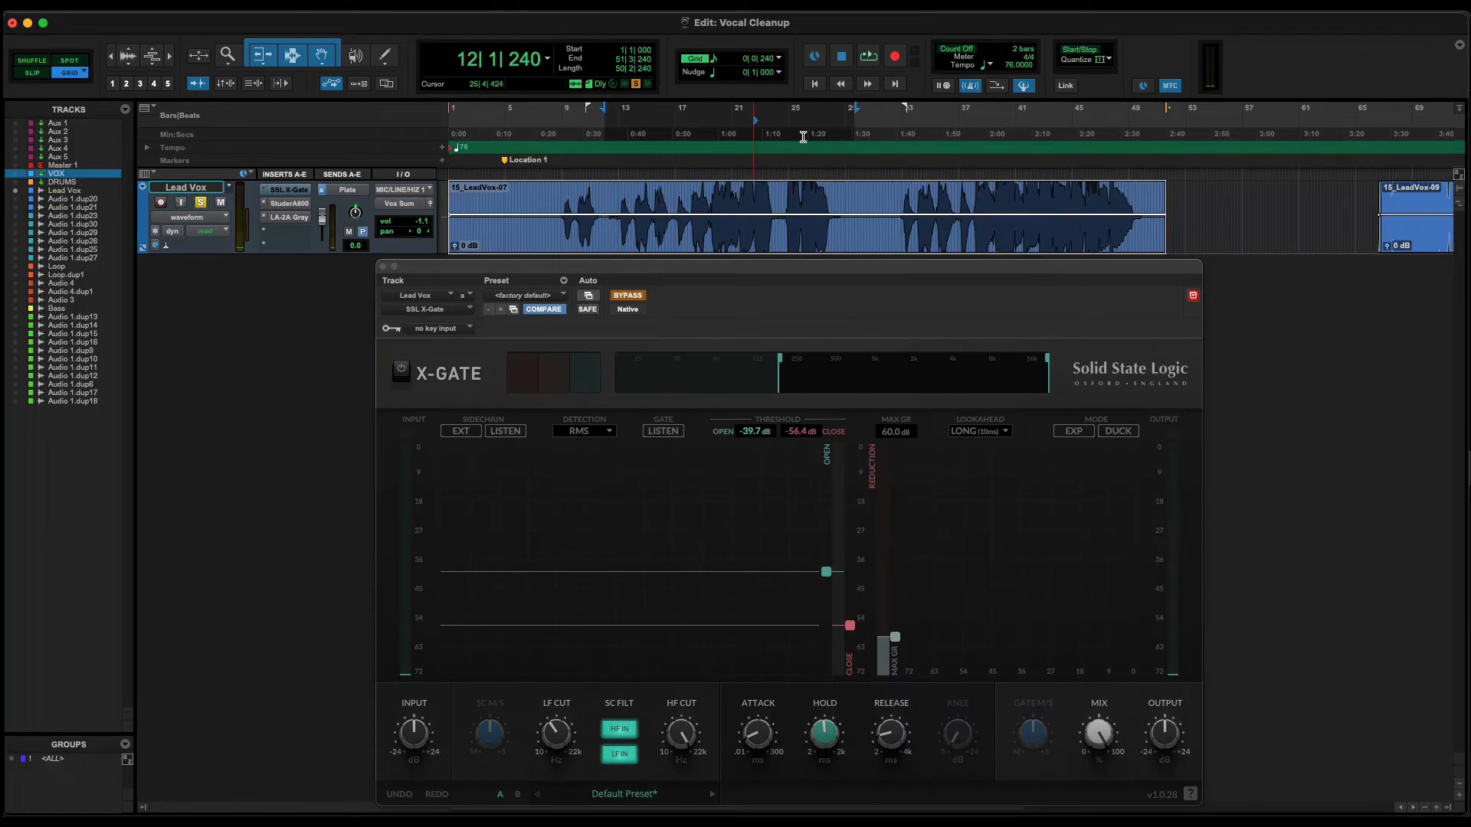
- Take the Lead Vox X-Gate out of bypass and play the vocal from about bar 12
left_click(623, 295)
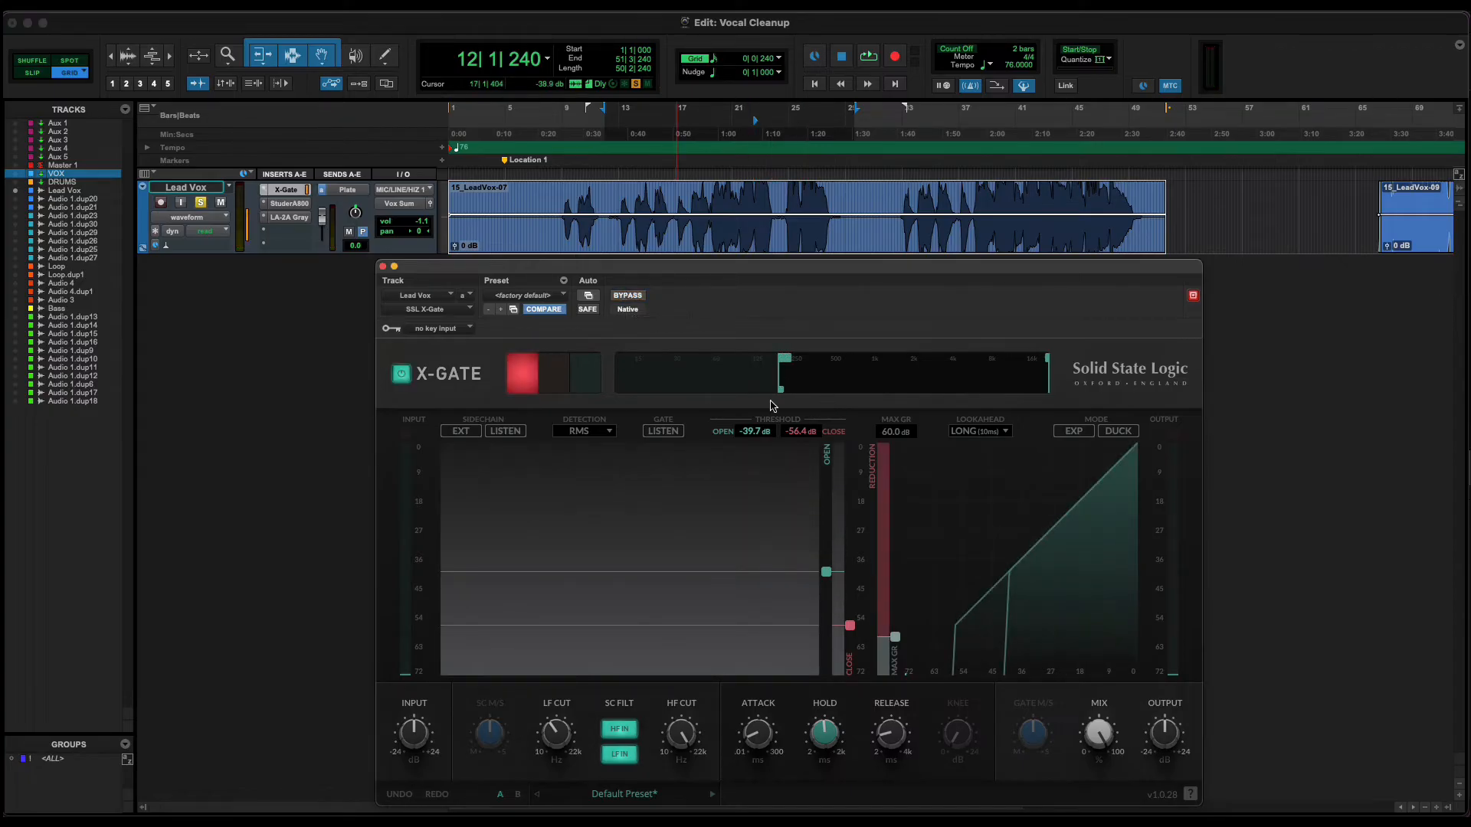
mouse_move(549, 743)
left_click(605, 131)
key("space")
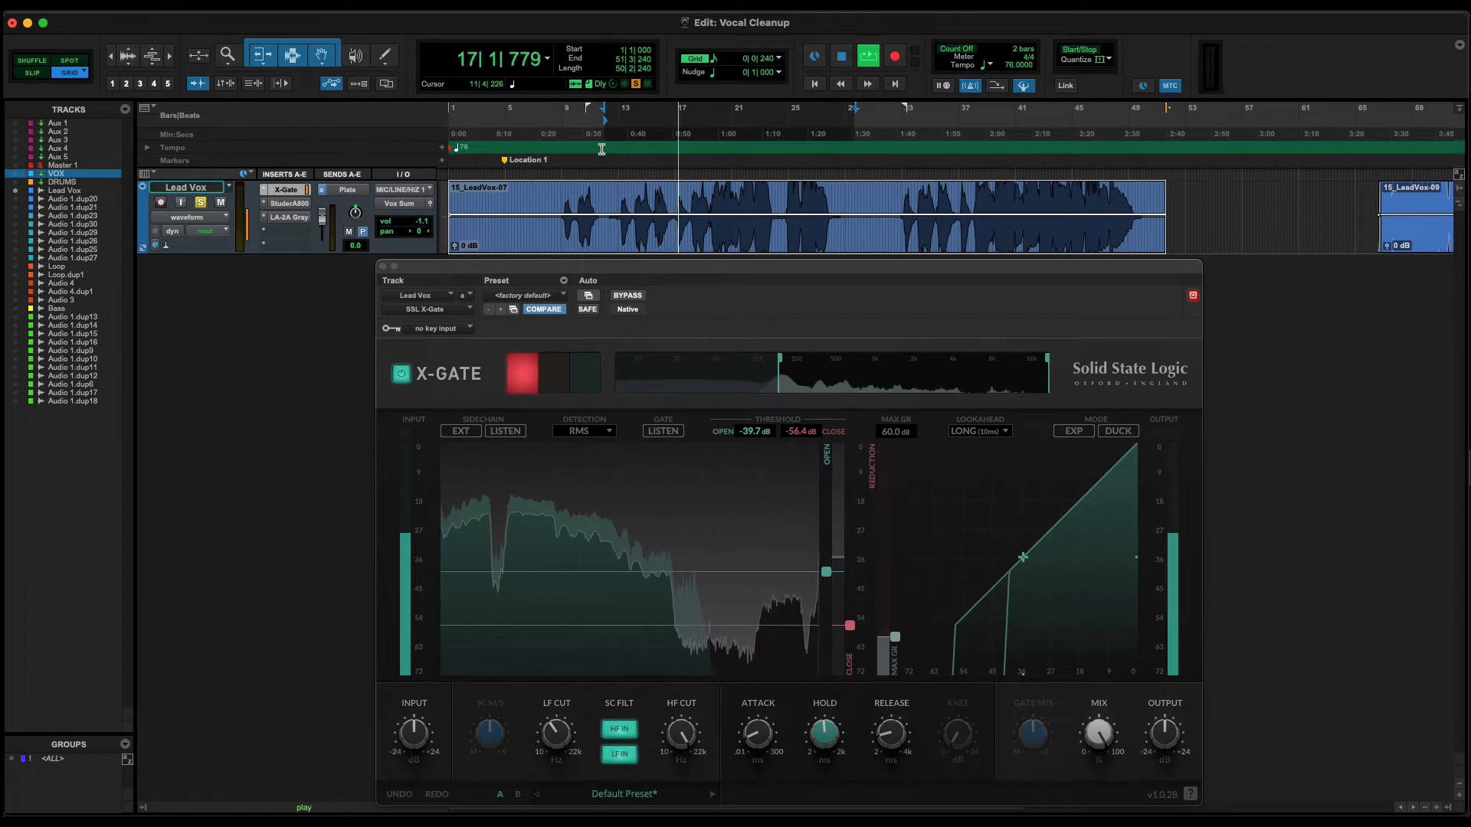
key("space")
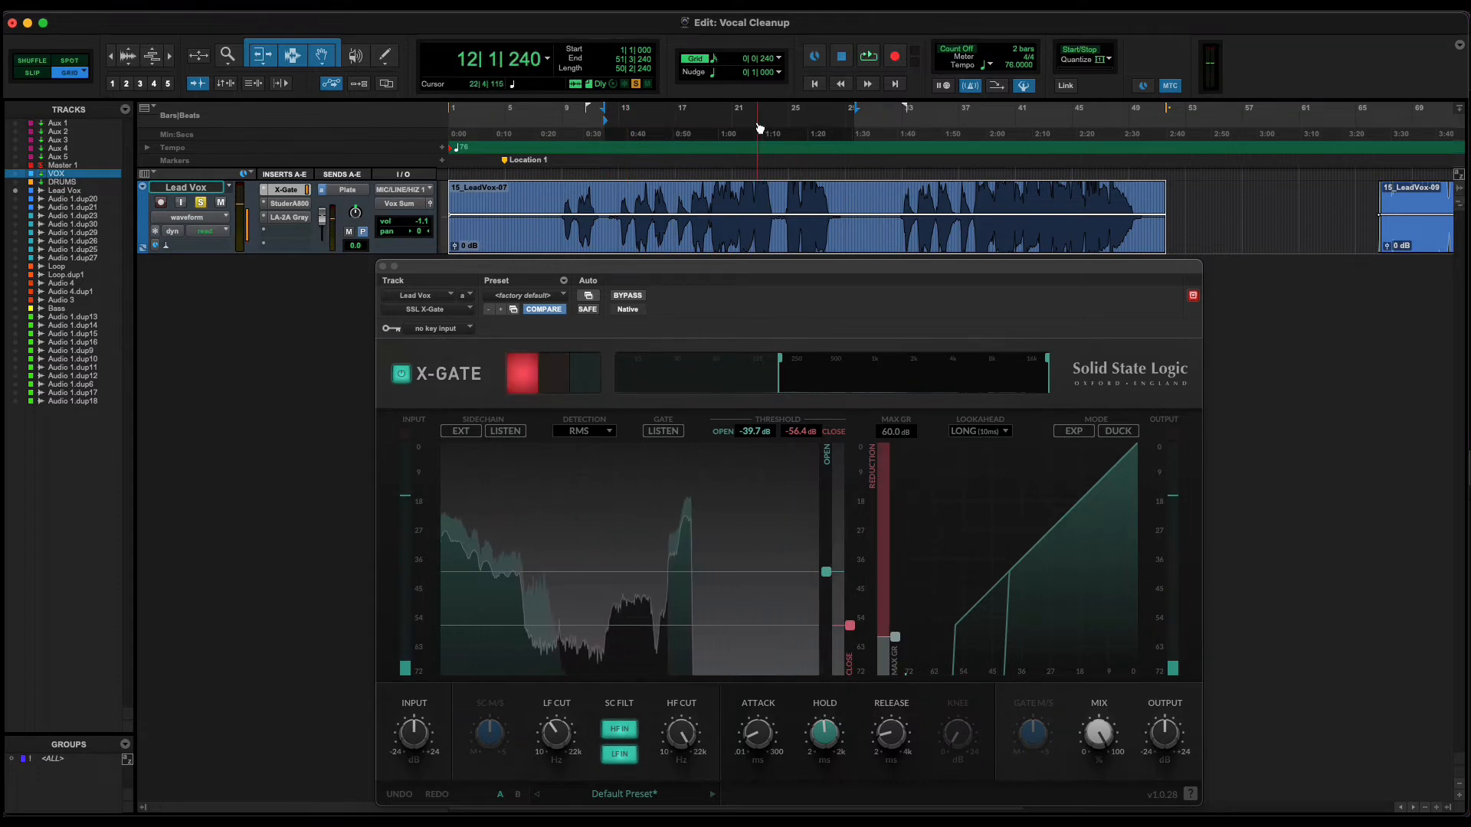
- Audition the gated Lead Vox twice from about bar 22 and view the gate's lookahead options
left_click(759, 121)
key("space")
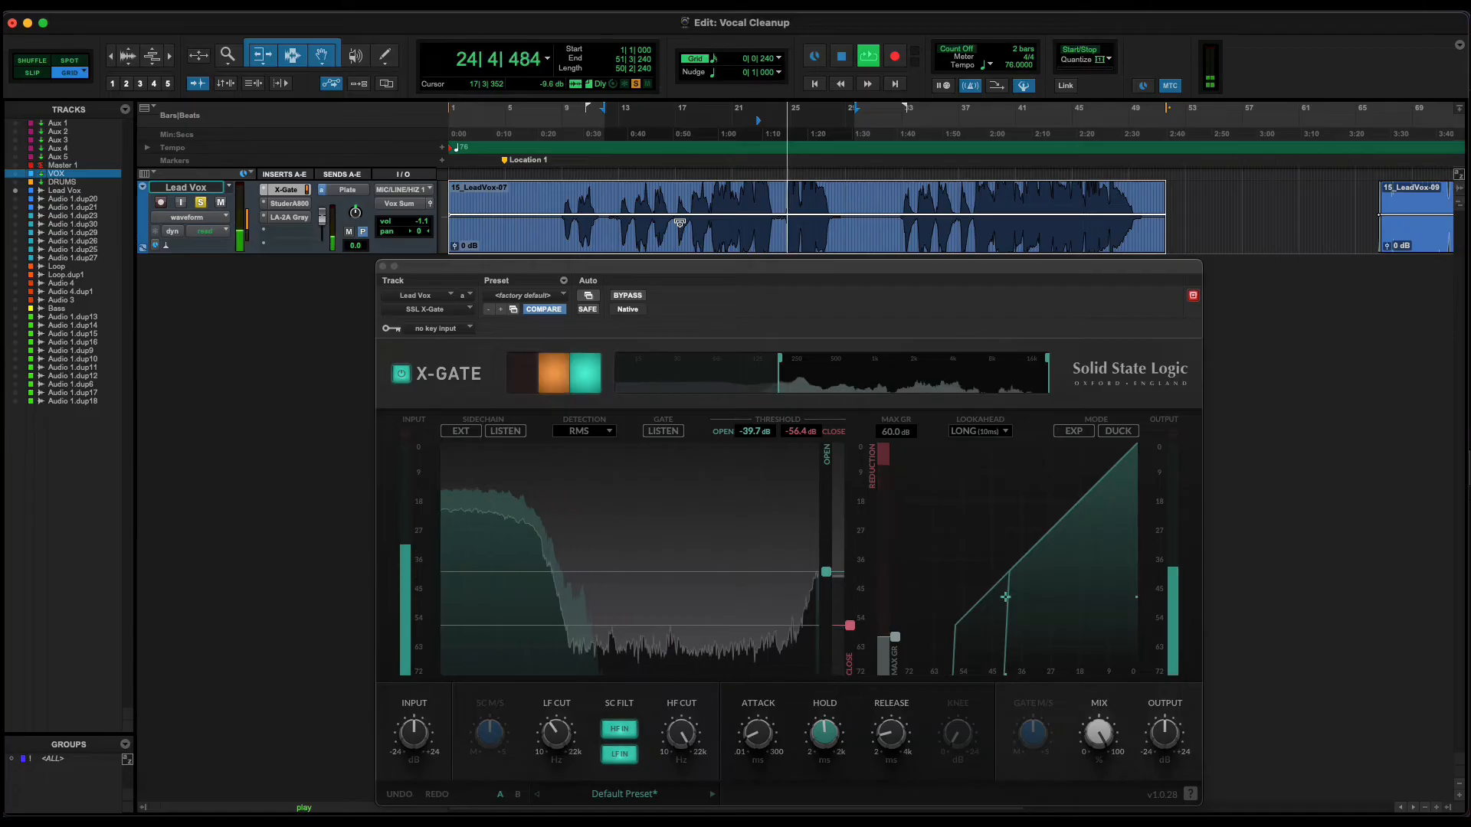
key("space")
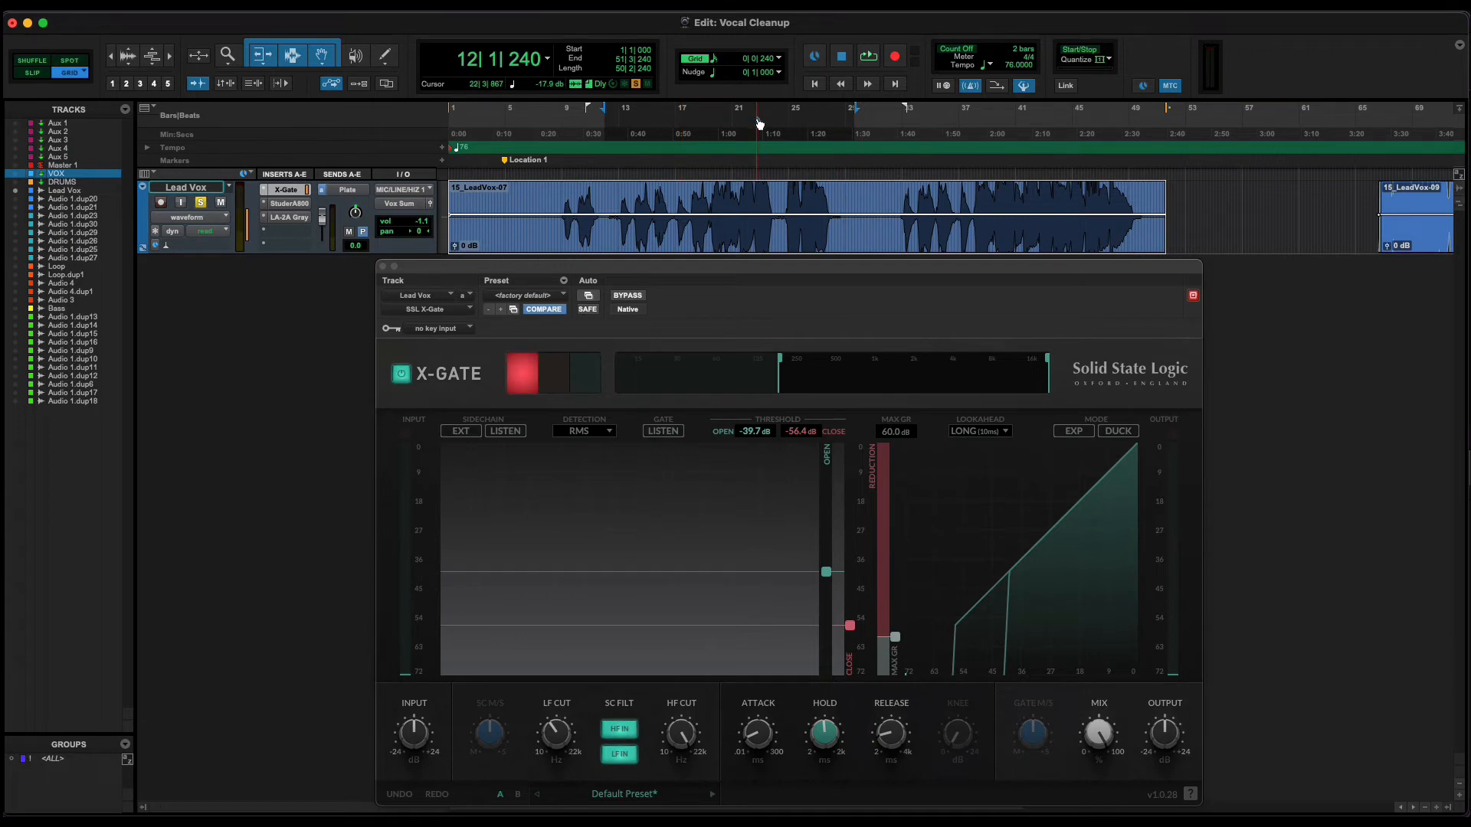
left_click(753, 124)
key("space")
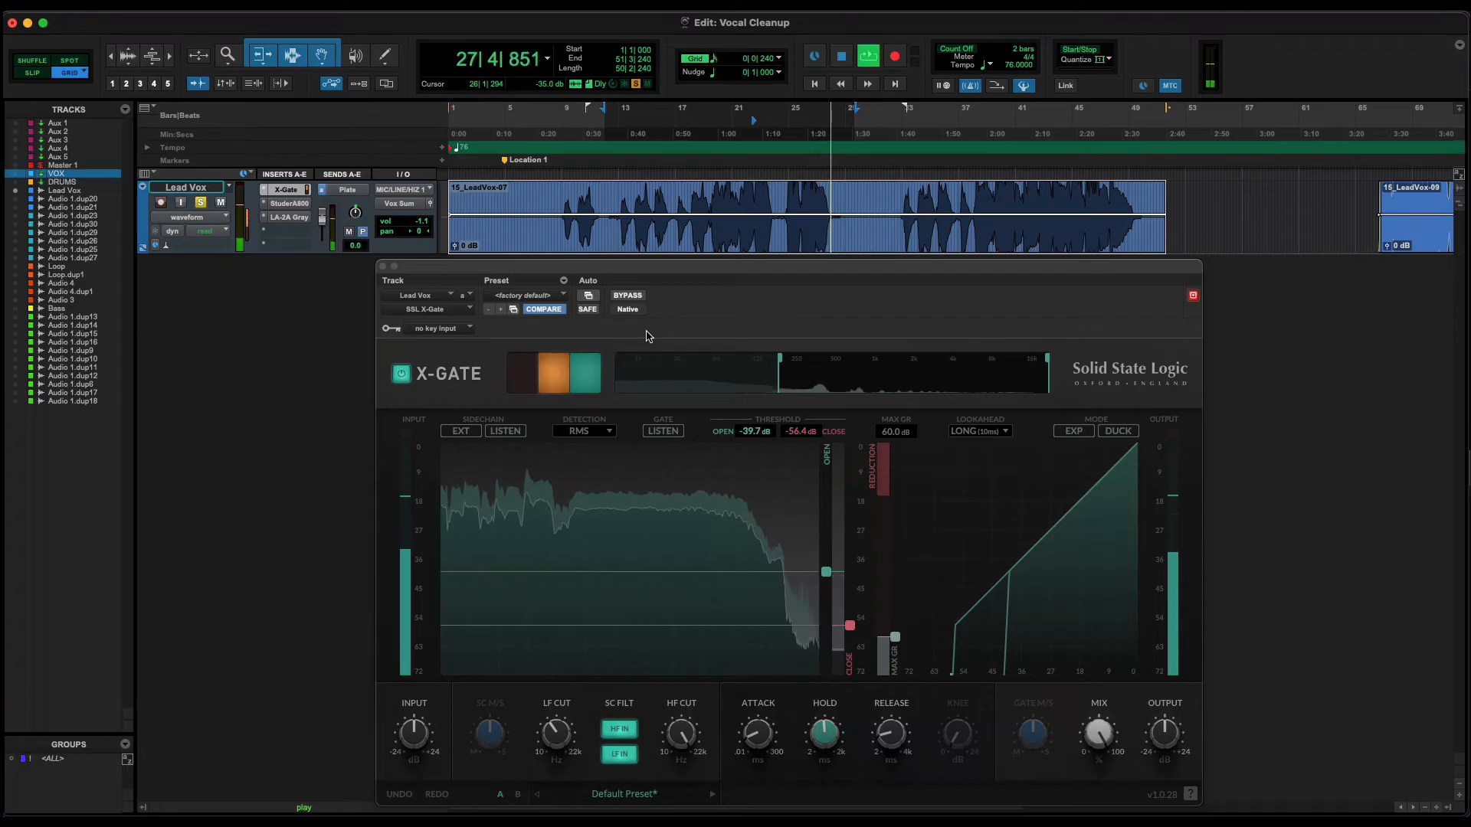
key("space")
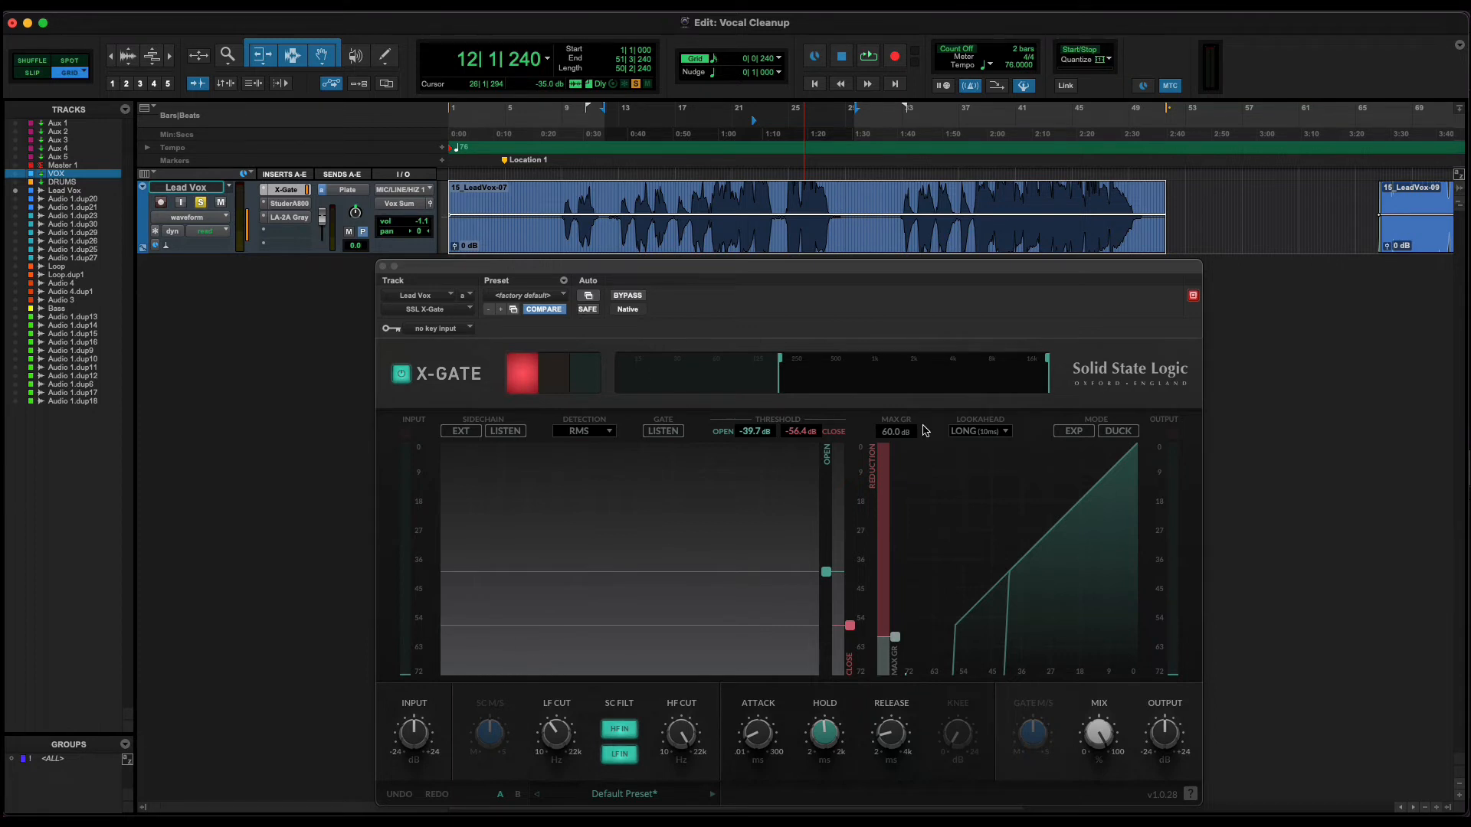
left_click(981, 433)
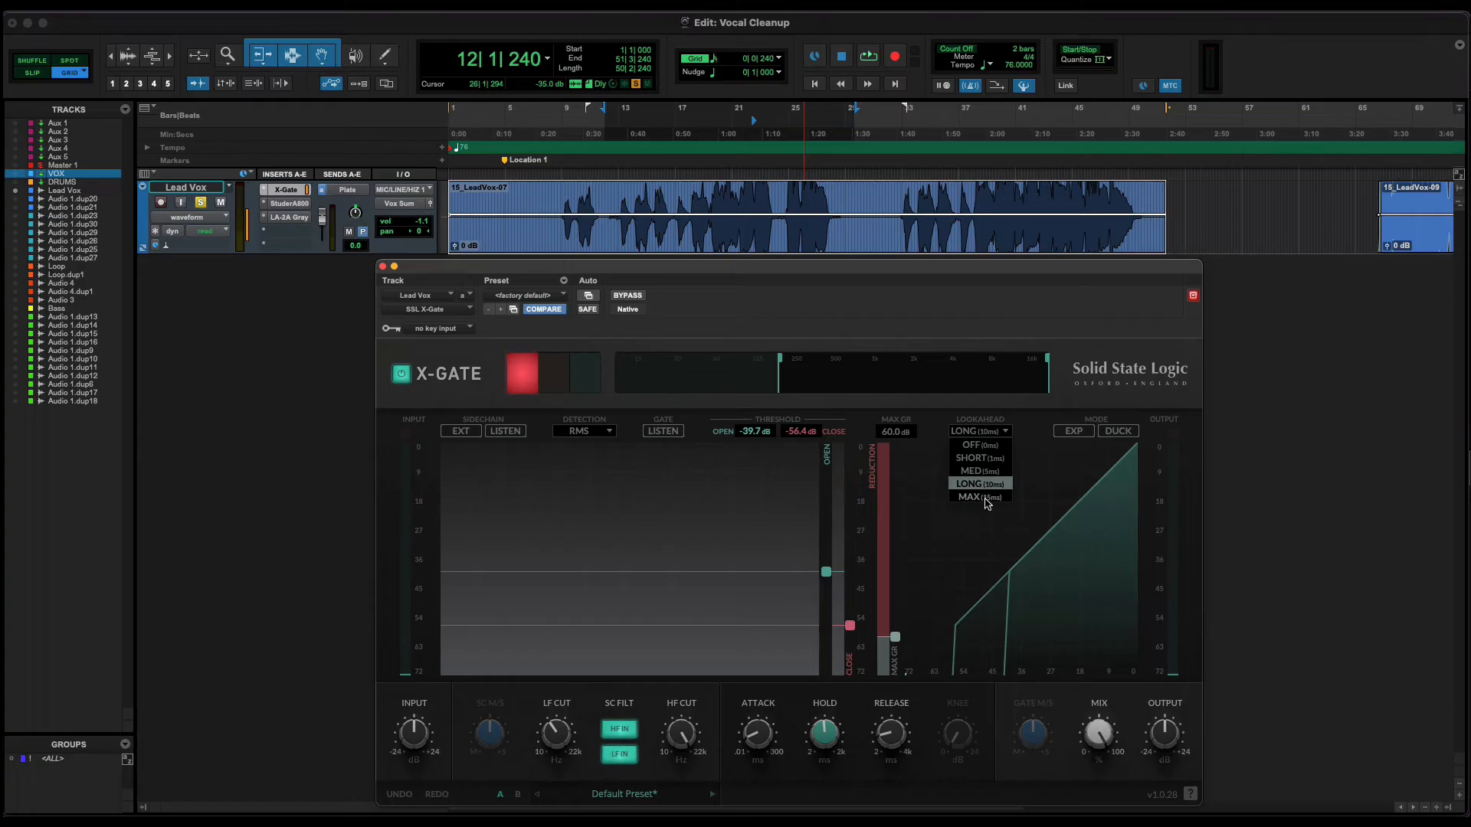
left_click(1066, 390)
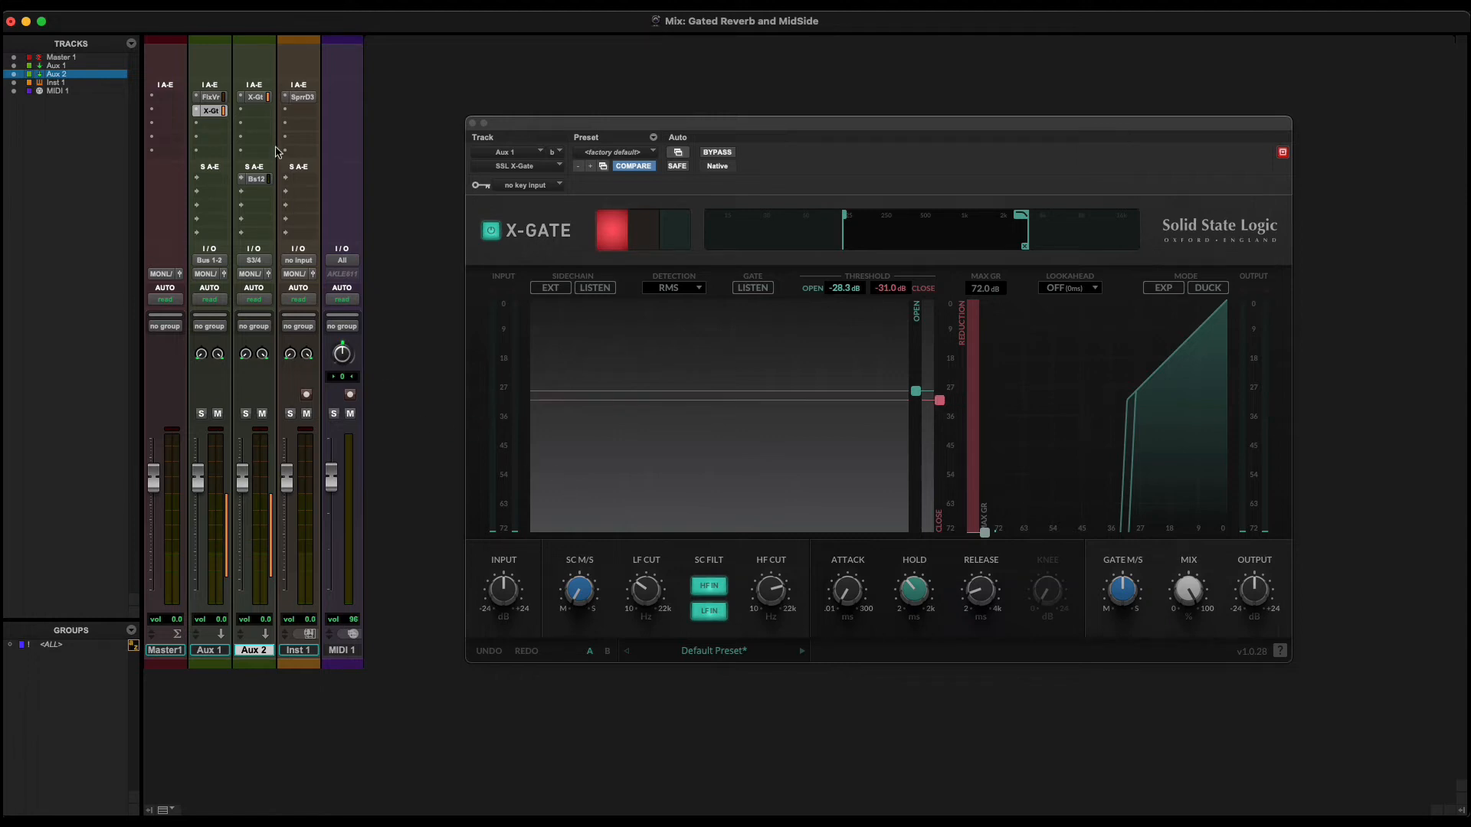
- In the Gated Reverb and MidSide session, bypass the X-Gate on the Aux 1 track
left_click(213, 112, "super")
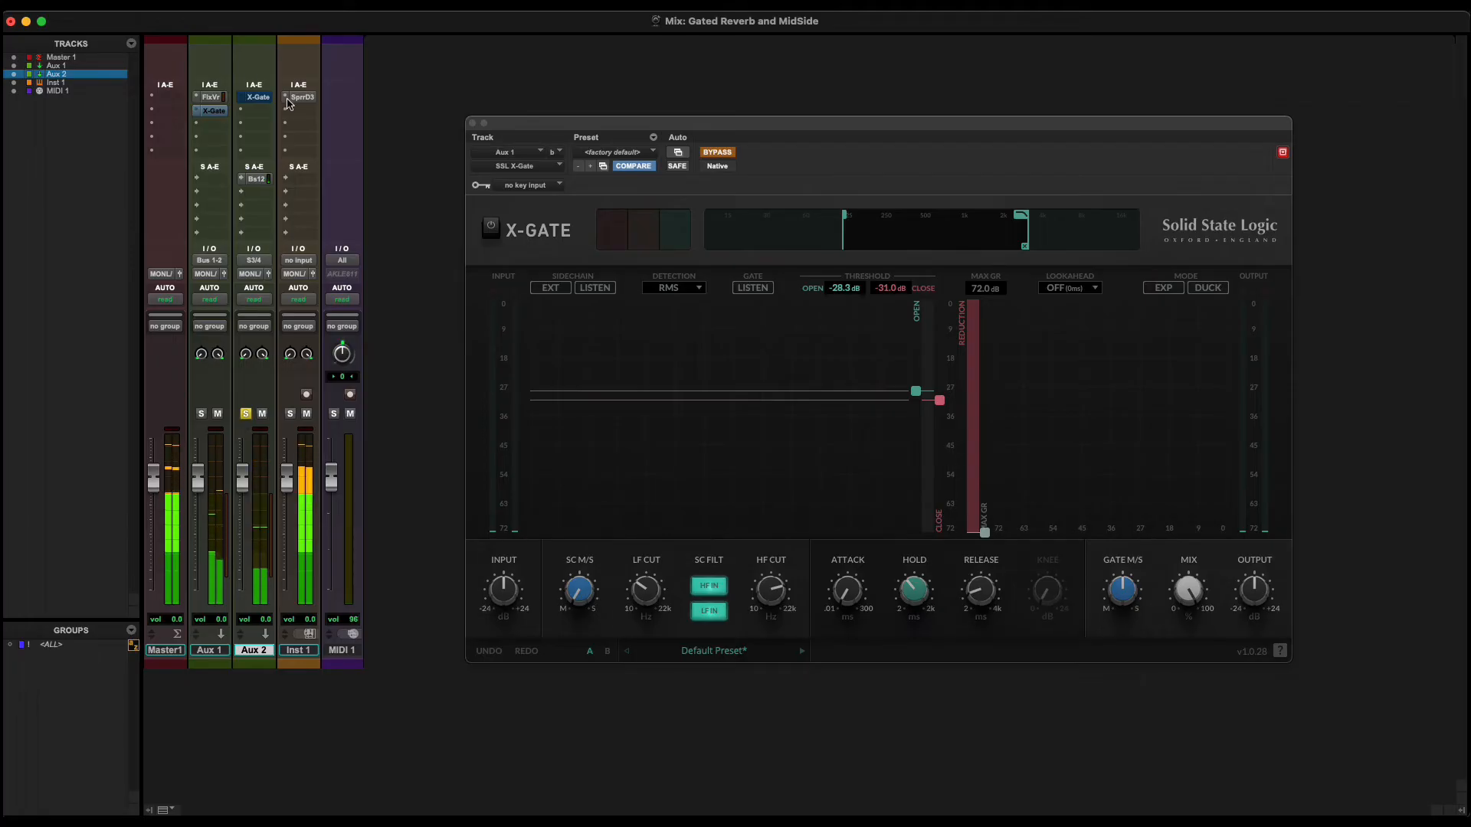
- Take the Aux 2 track's X-Gate out of bypass and unsolo the track during playback
left_click(262, 99)
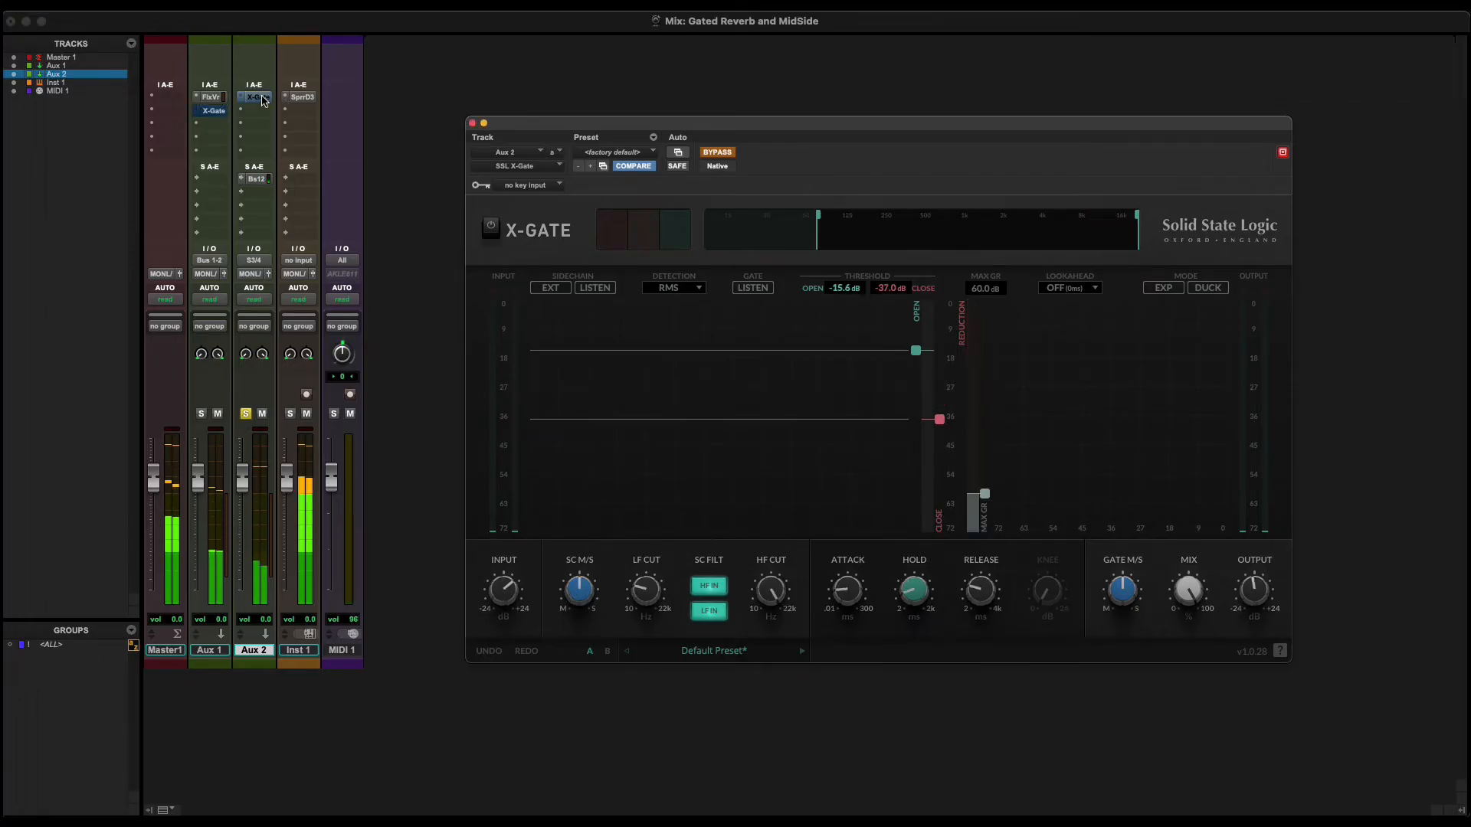
left_click(719, 152)
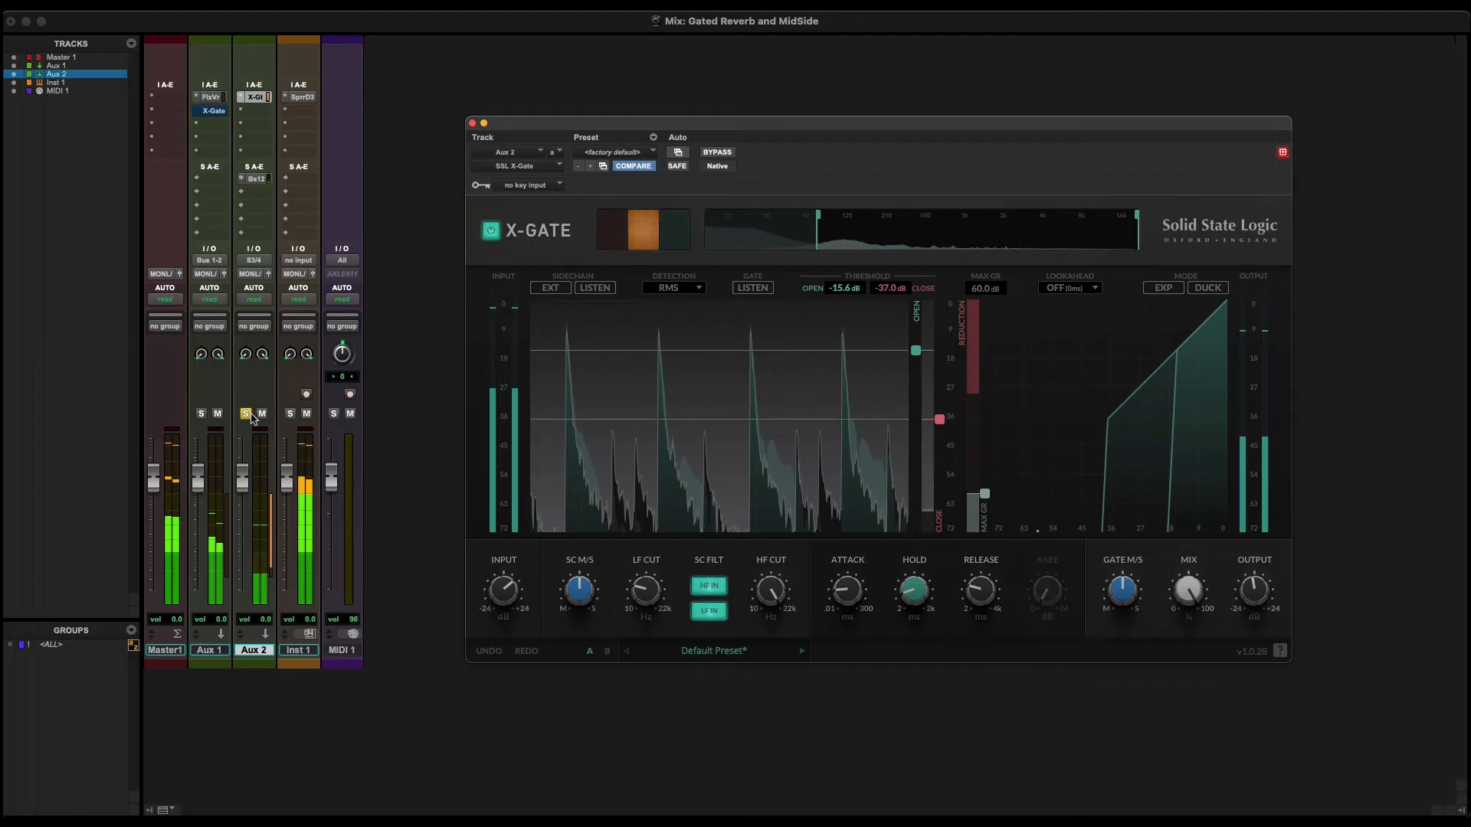
left_click(245, 413)
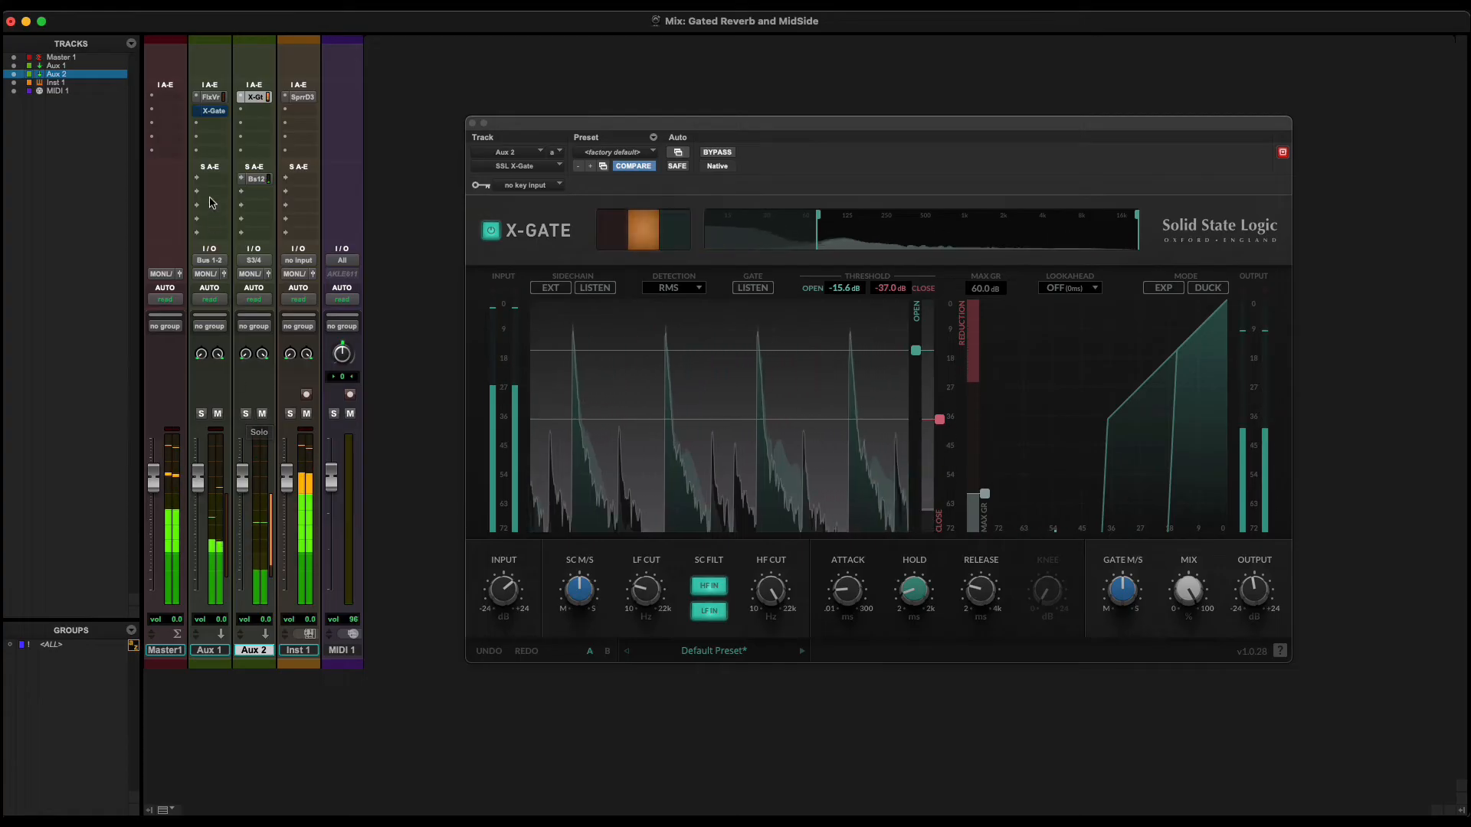
- Take the Aux 1 X-Gate out of bypass, adjust its hold time to about 105.8 ms during playback, and stop
left_click(215, 112)
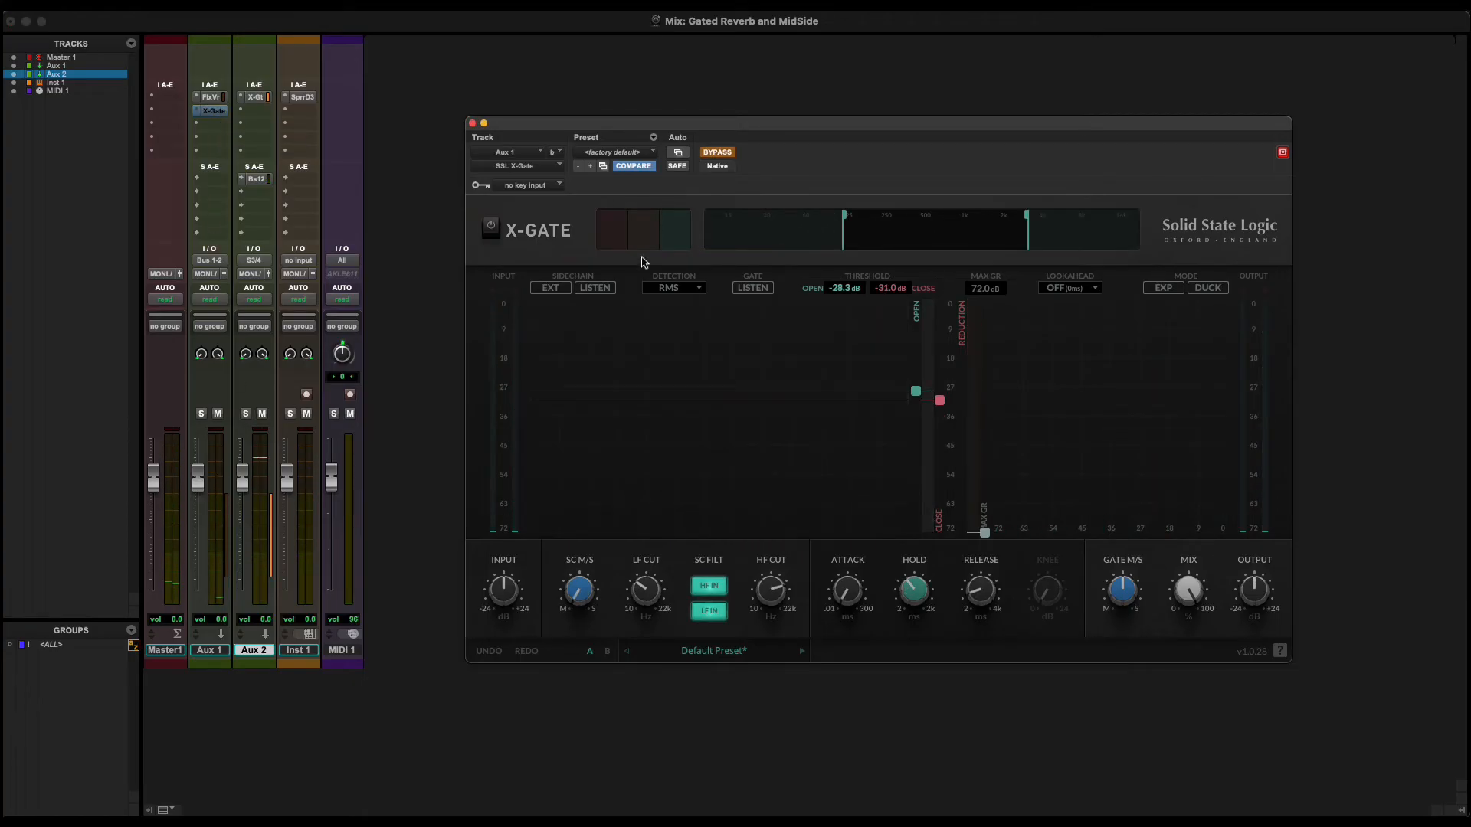
left_click(714, 155)
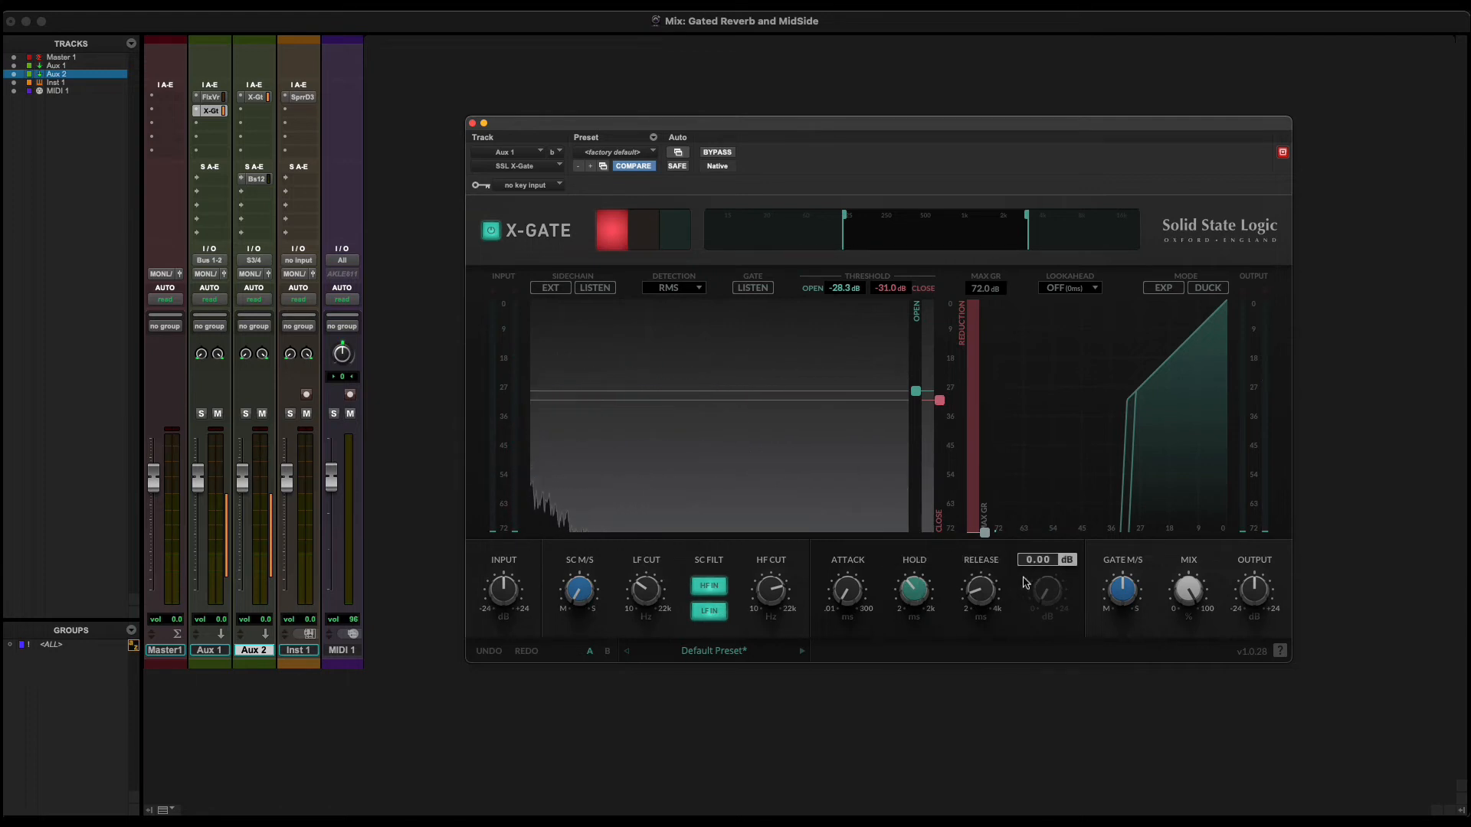
left_click_drag(925, 599, 915, 619)
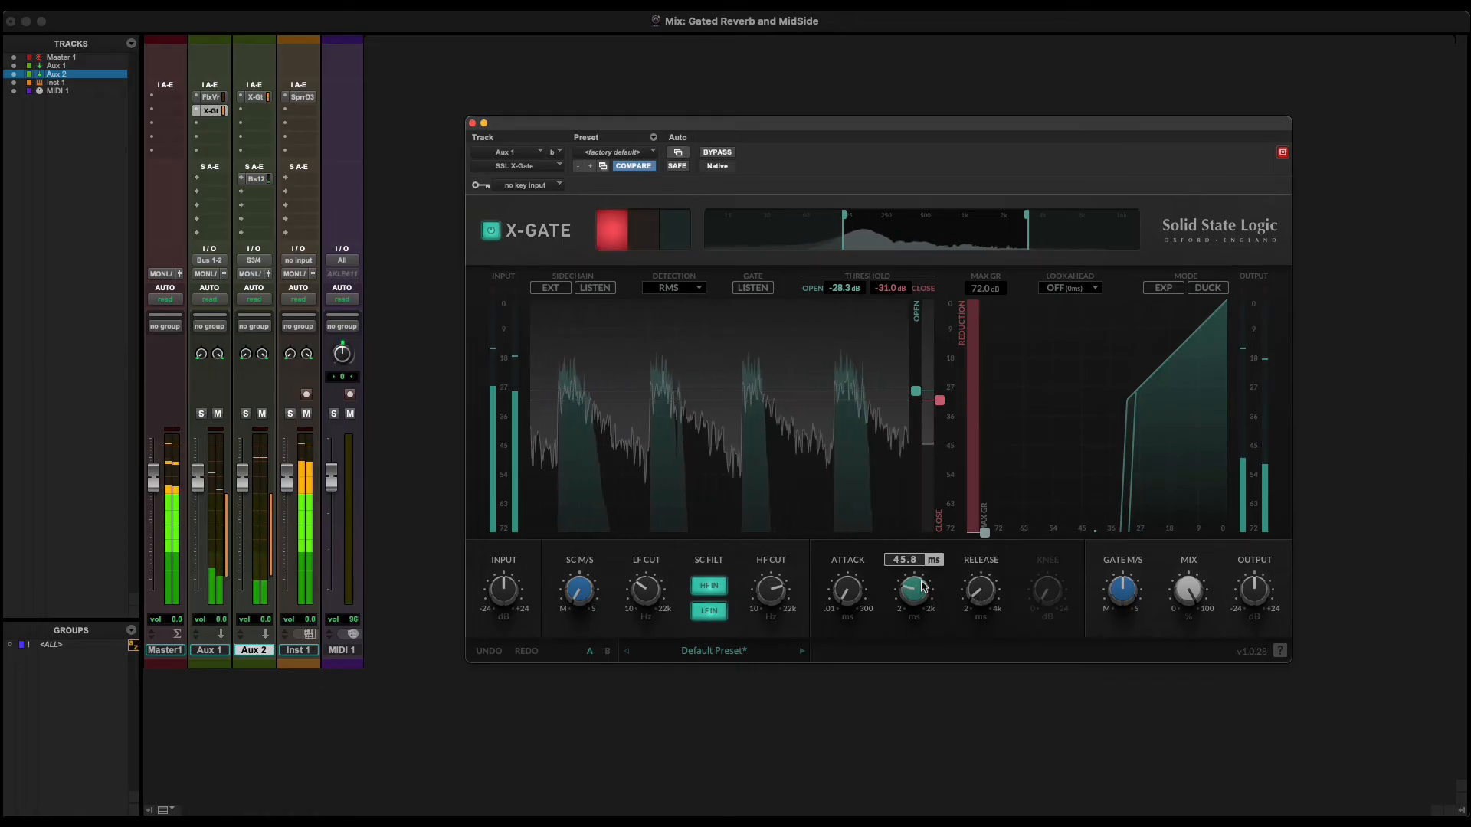
left_click_drag(919, 595, 922, 585)
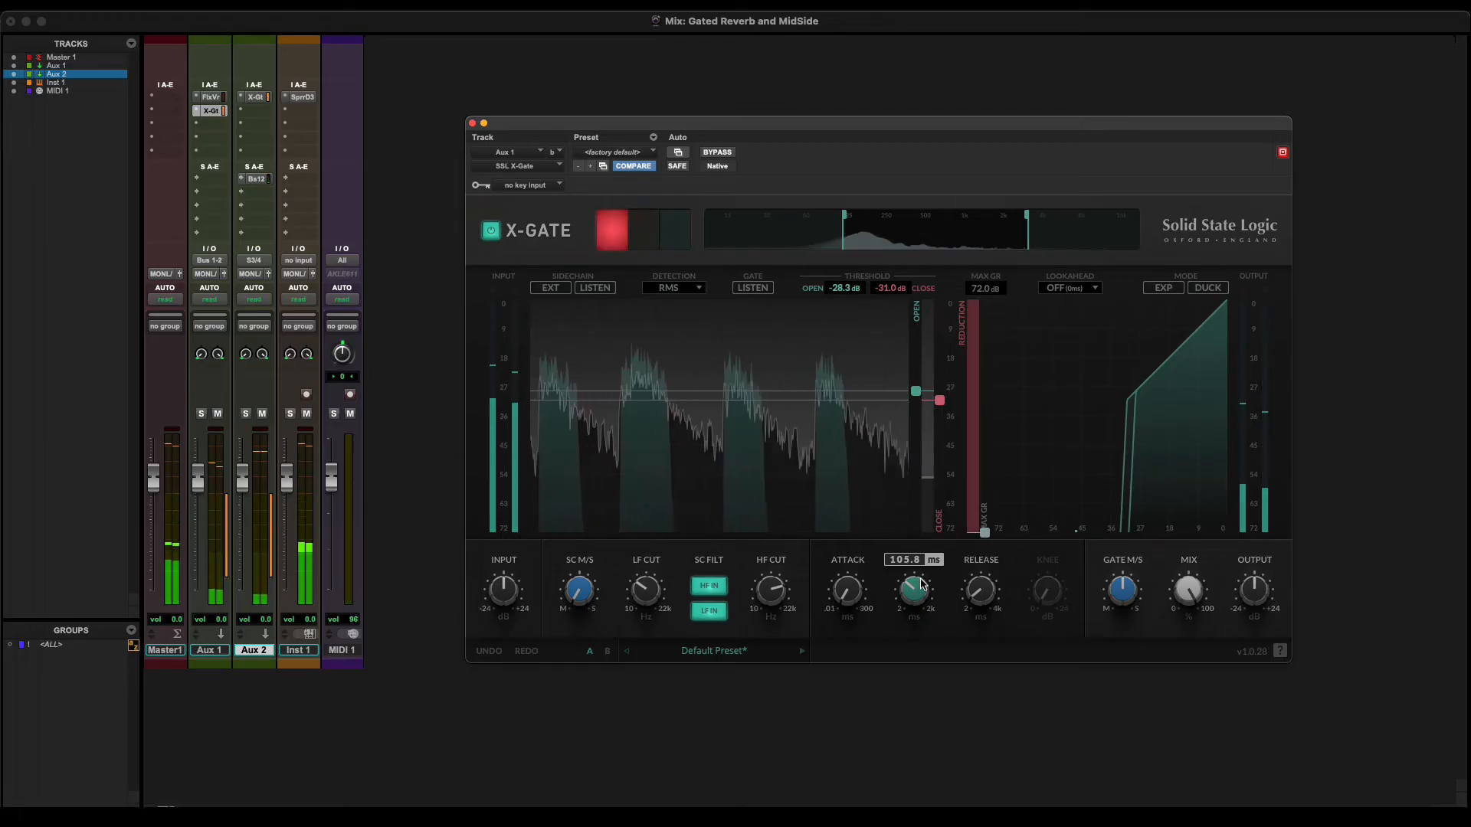
key("space")
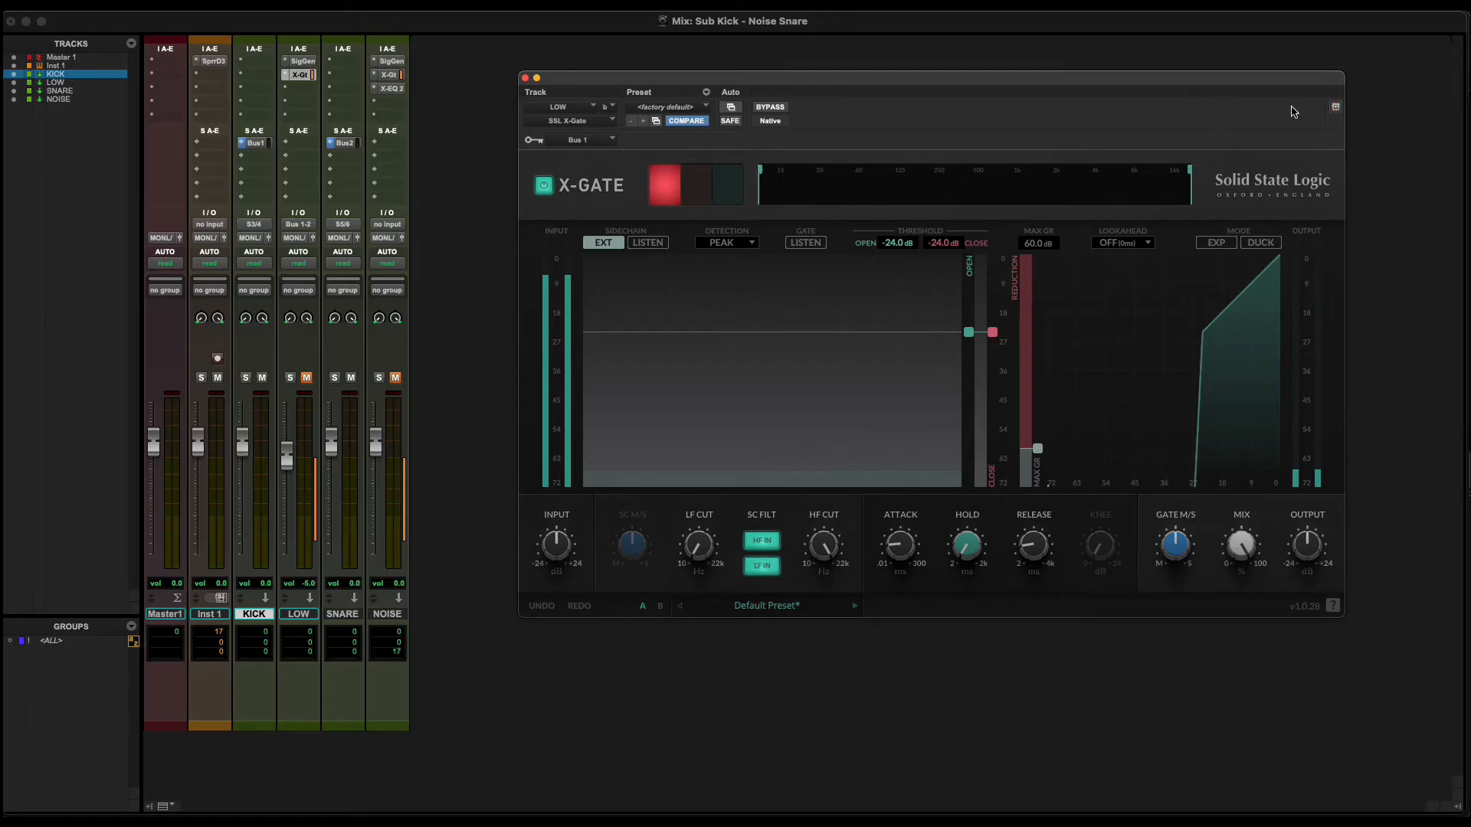
- In the Sub Kick - Noise Snare session, inspect the Signal Generator settings on the LOW and NOISE tracks, then close the generator
left_click(303, 61)
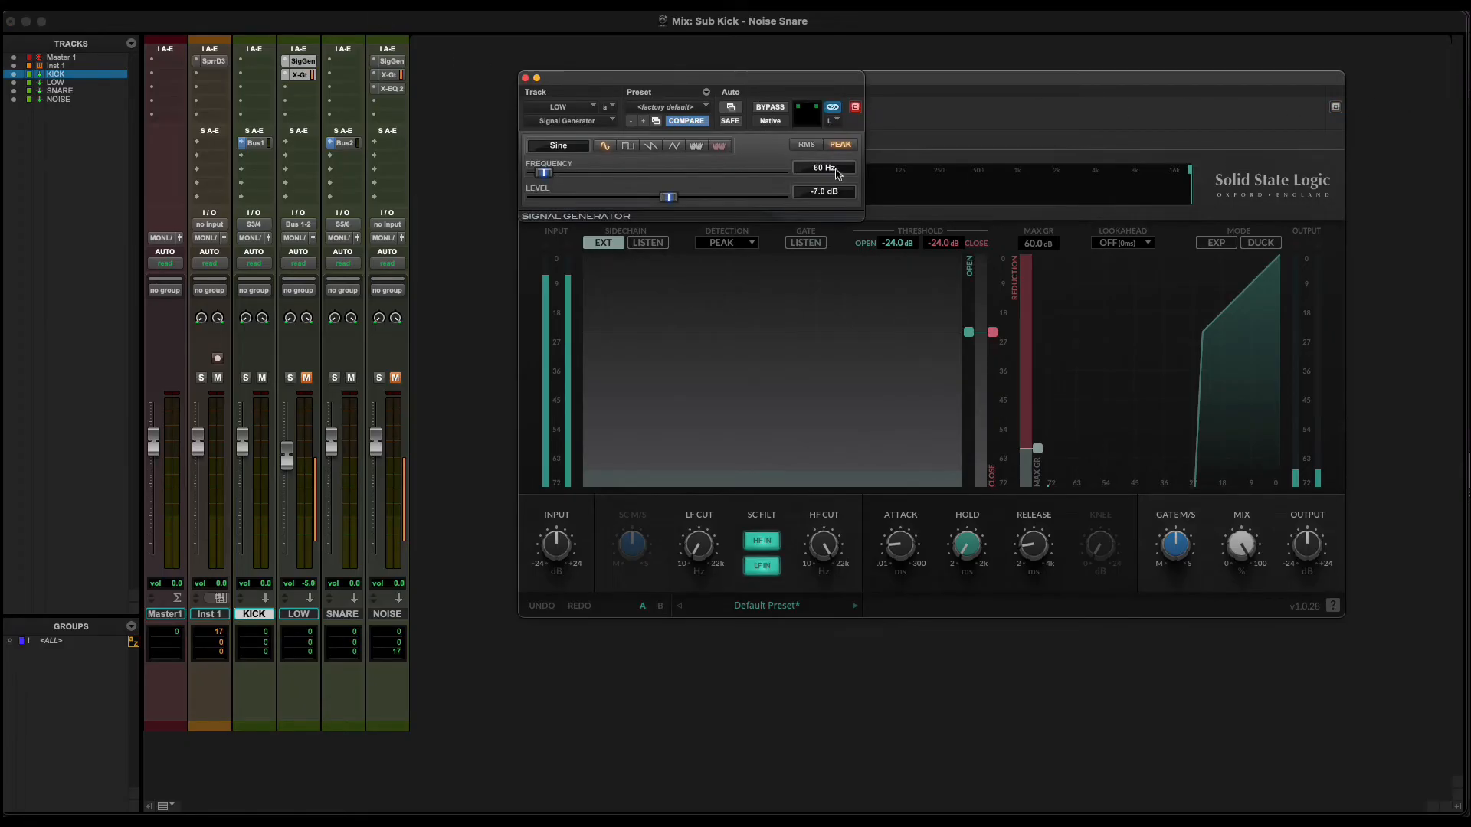
left_click_drag(771, 95, 761, 257)
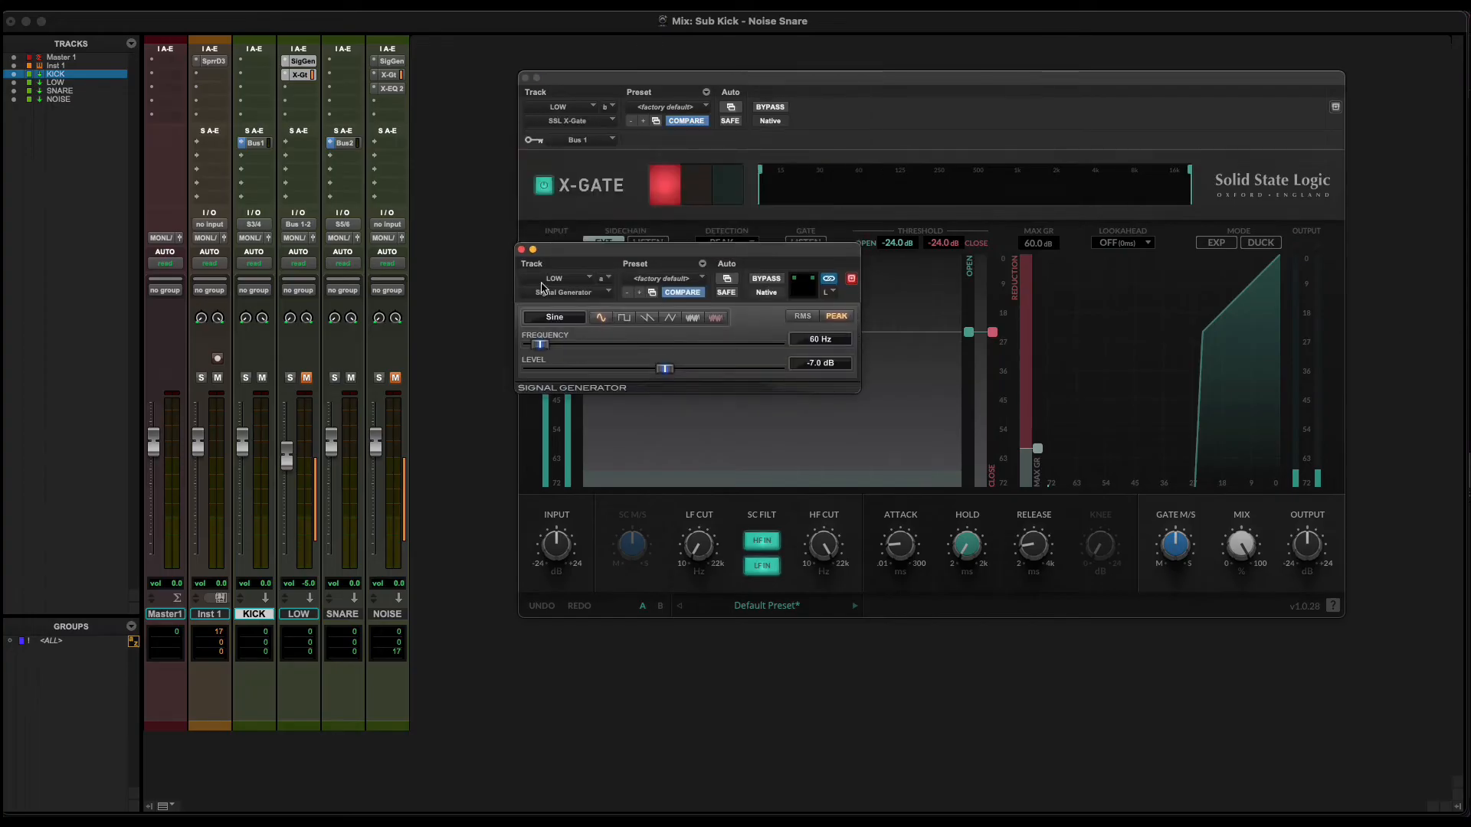
left_click(392, 61)
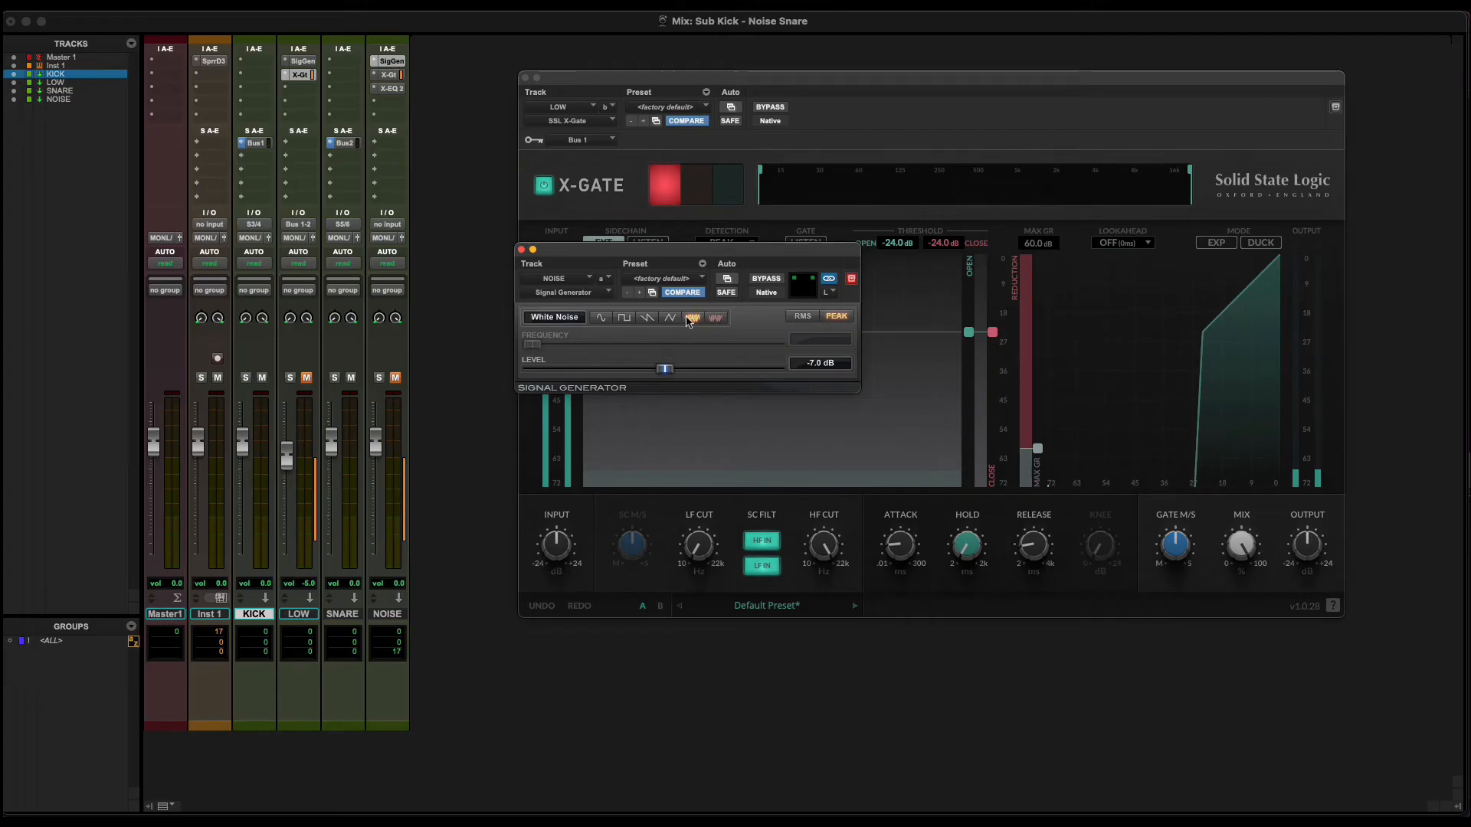
left_click(522, 250)
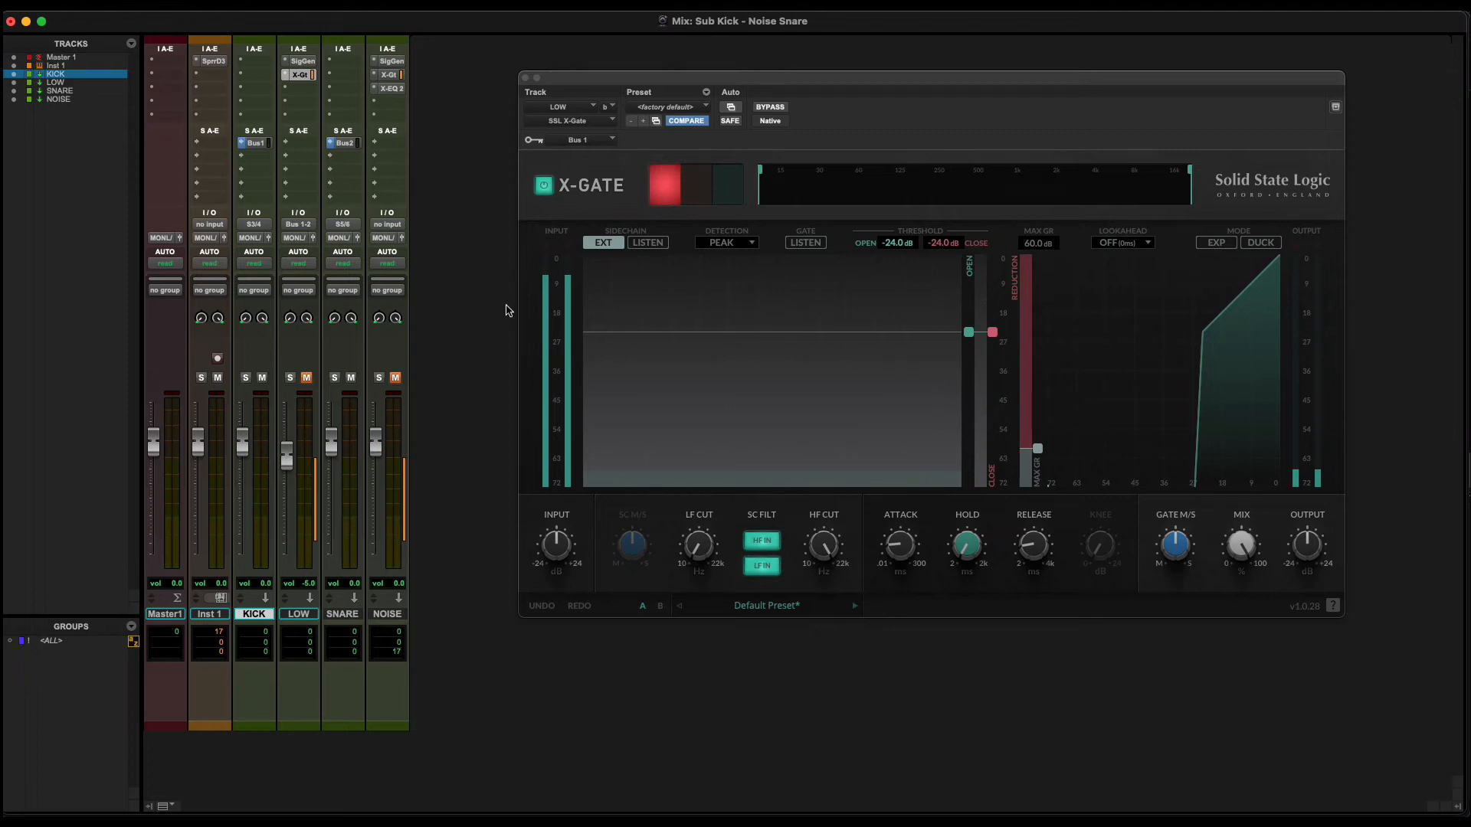
- Unmute the LOW track and play the drums with its X-Gate active
key("space")
left_click(307, 379)
left_click(773, 108)
key("space")
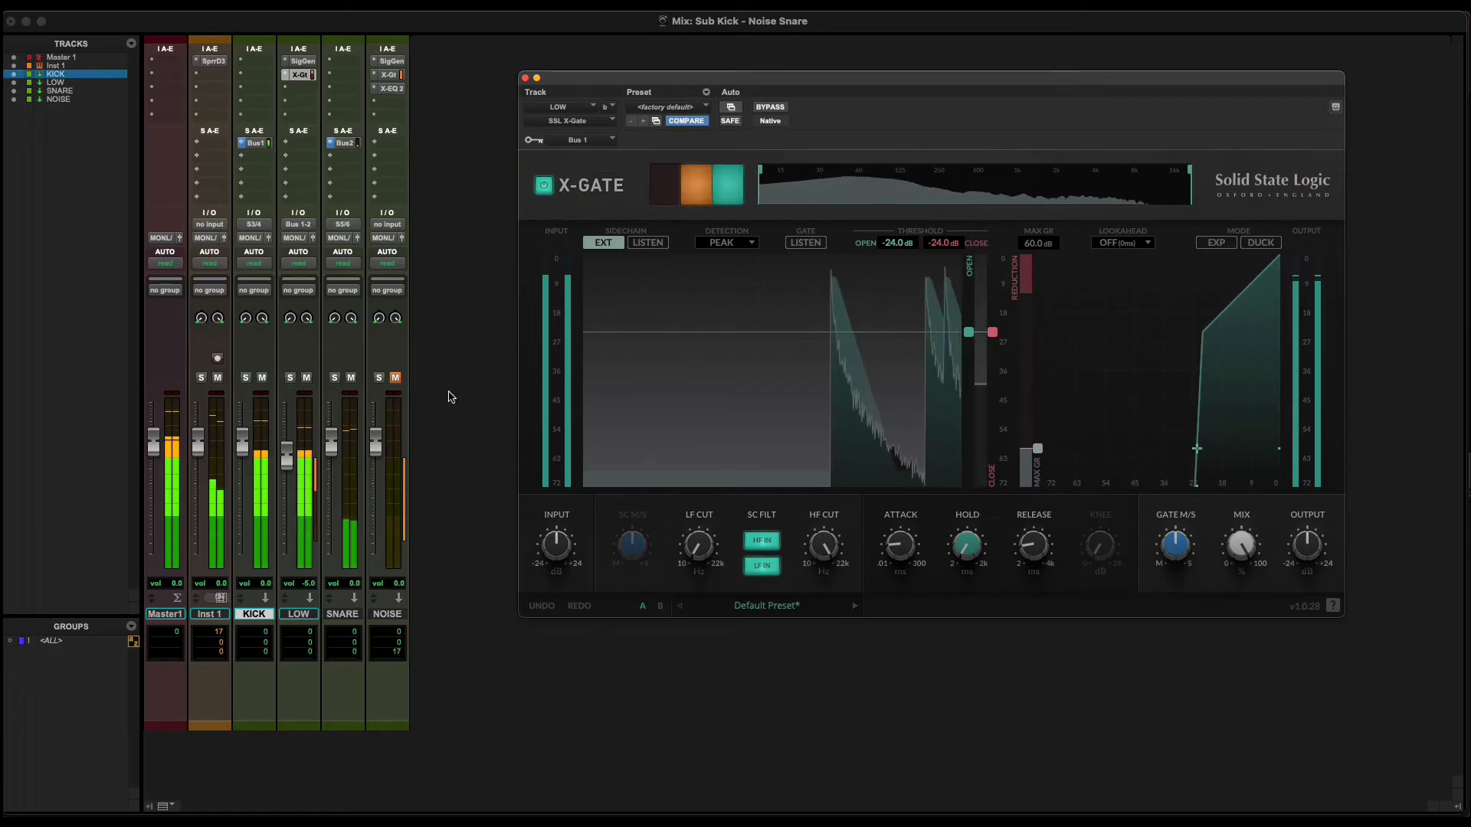
- Compare the kick with and without the sub tone by muting and unmuting the LOW track during playback
left_click(306, 378)
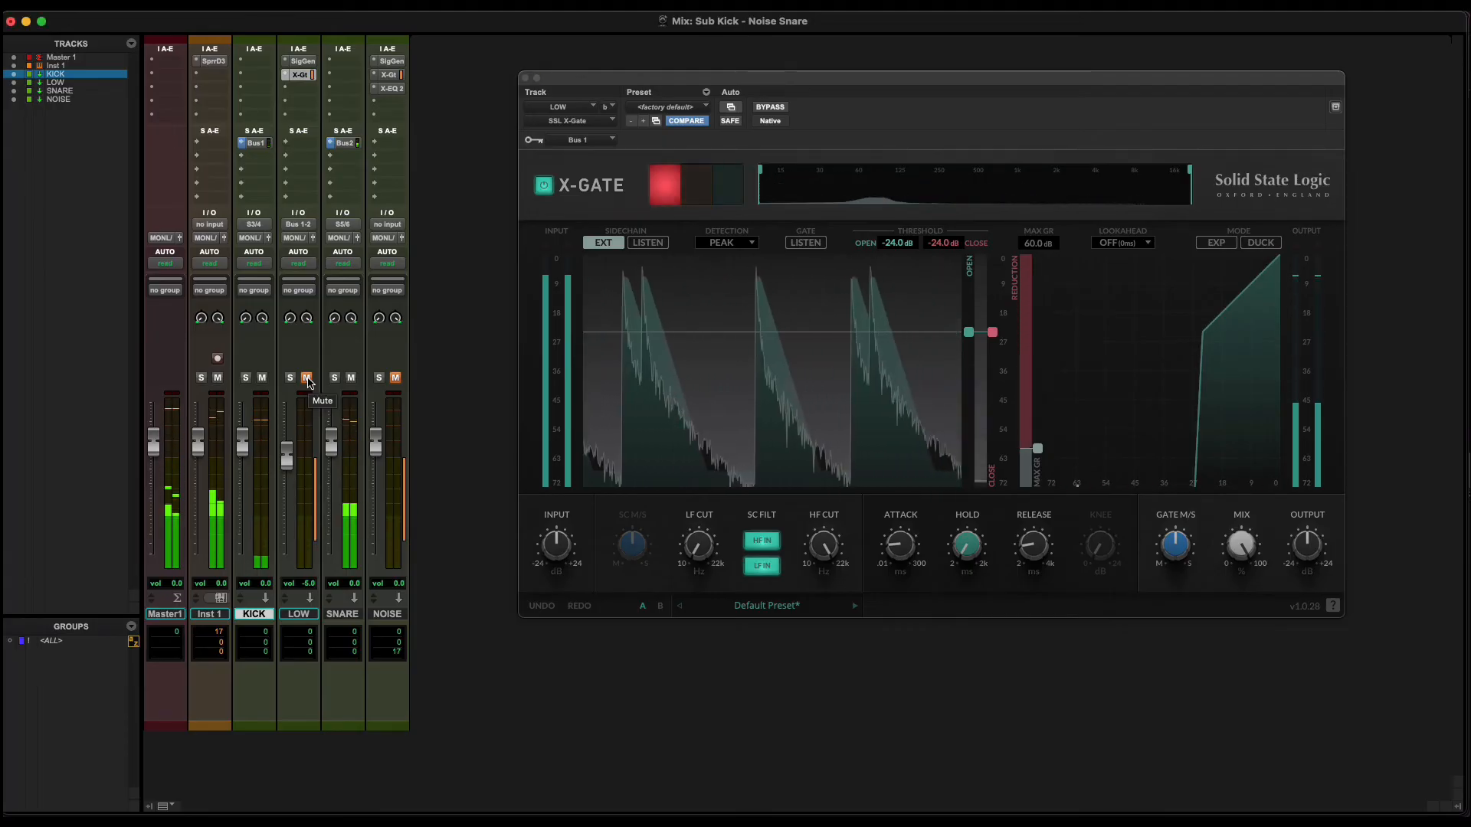
left_click(306, 378)
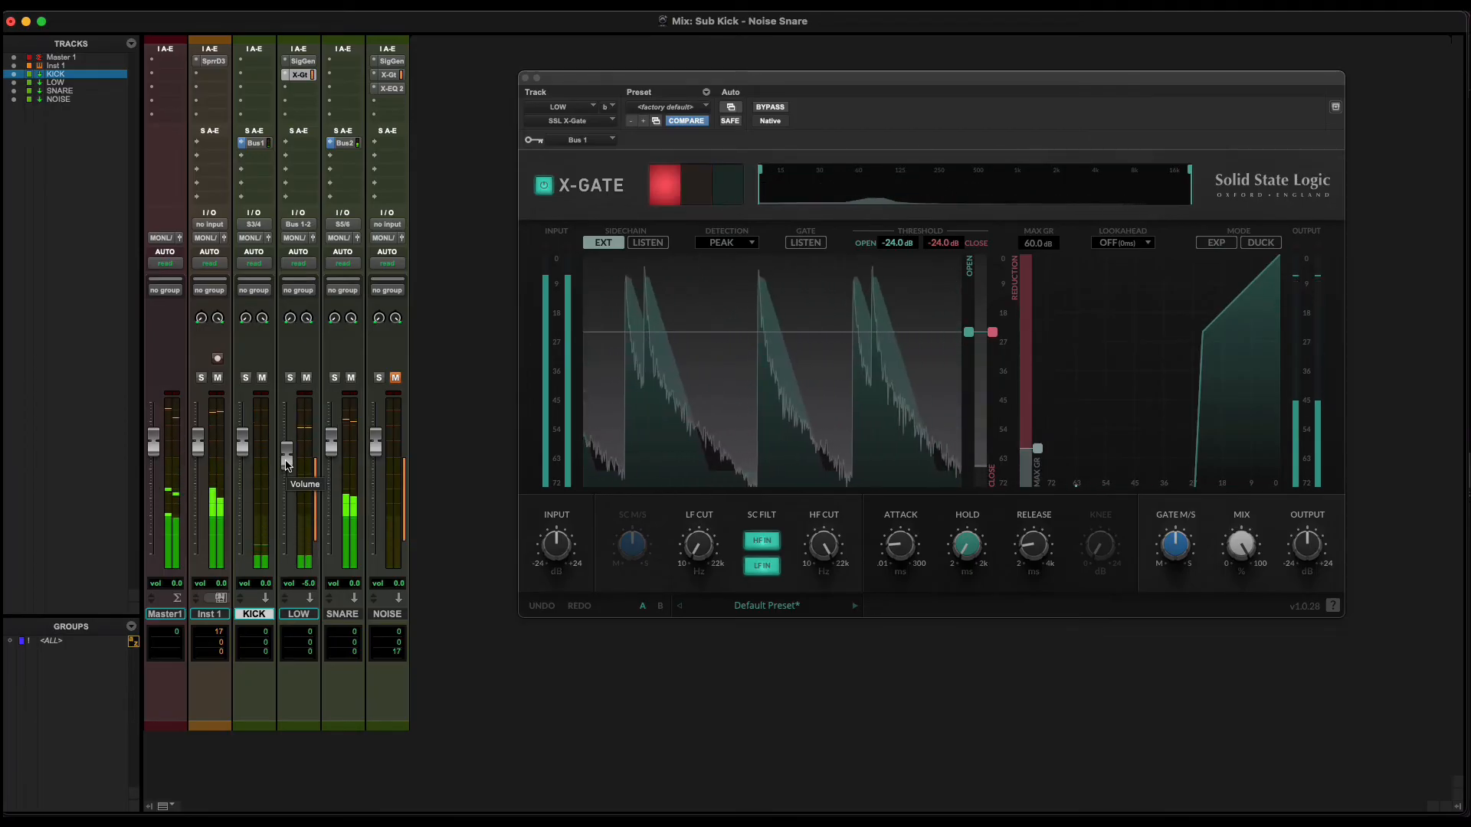
left_click(306, 379)
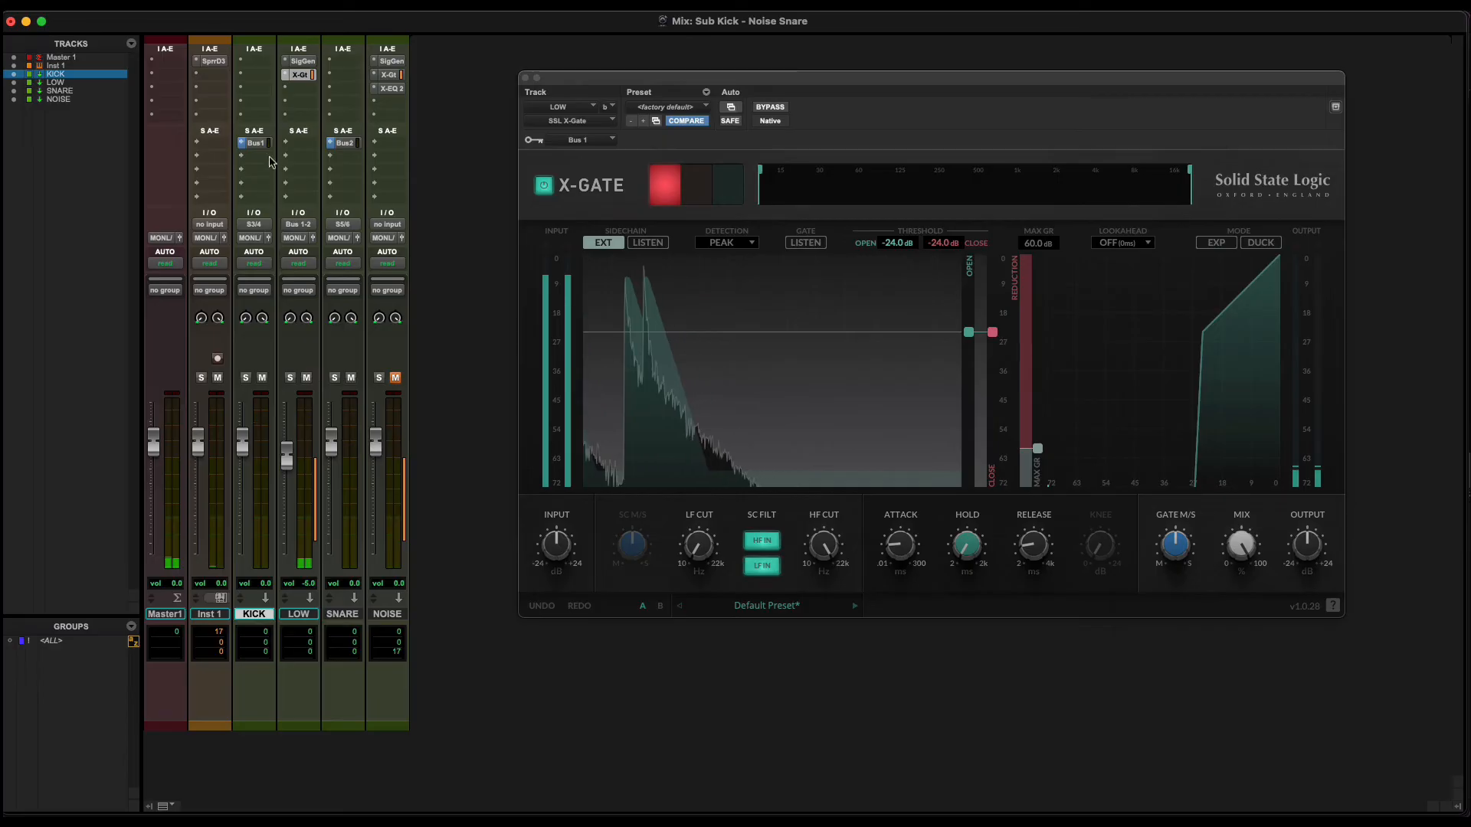
- Review the LOW track's Signal Generator frequency and its X-Gate hold time
left_click(303, 60)
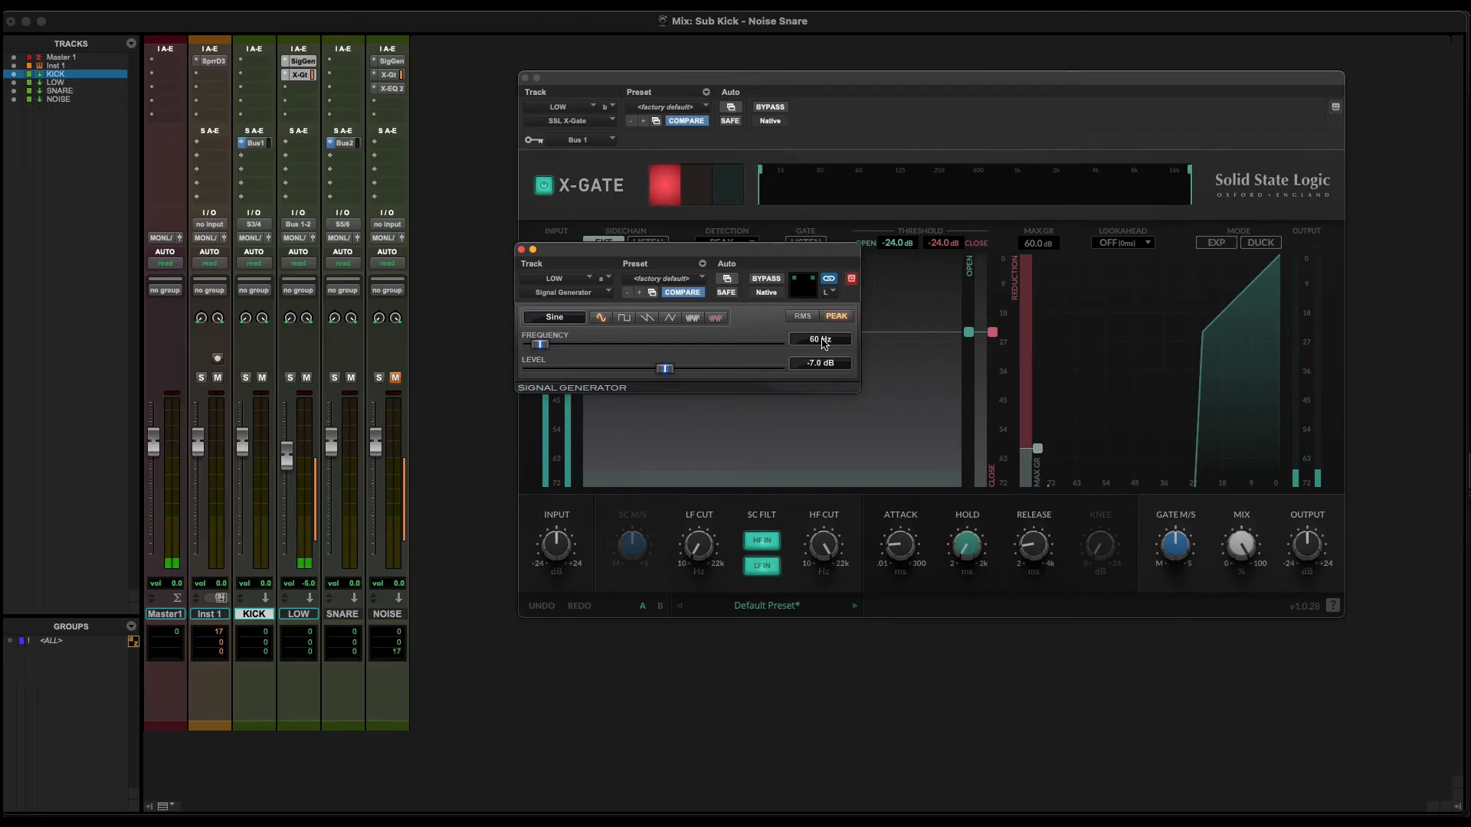
left_click(521, 249)
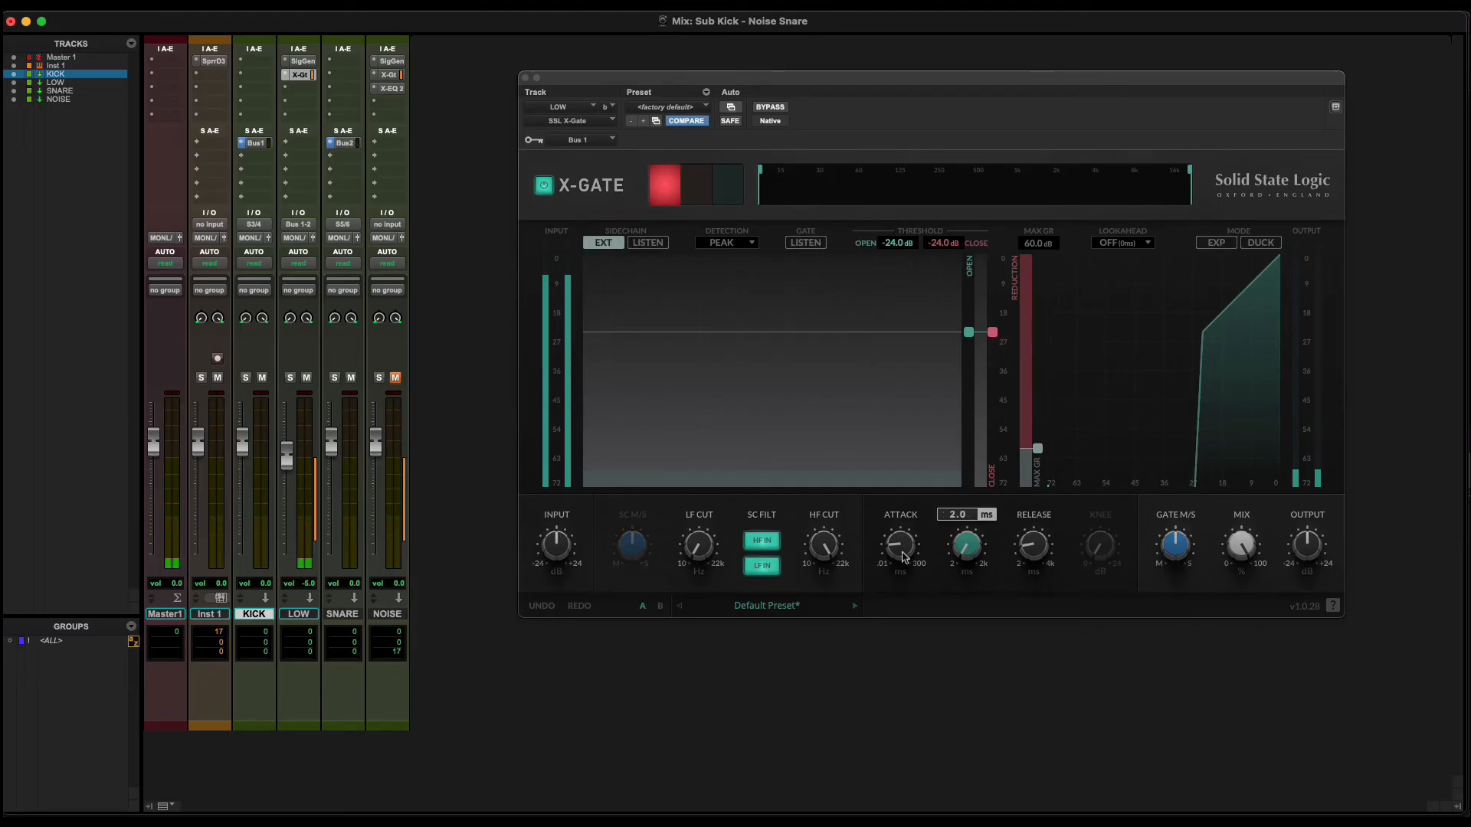
mouse_move(968, 556)
- Unmute the NOISE track, show its X-Gate in place of the LOW track's, and reposition the plugin window
left_click(393, 380)
left_click(388, 75)
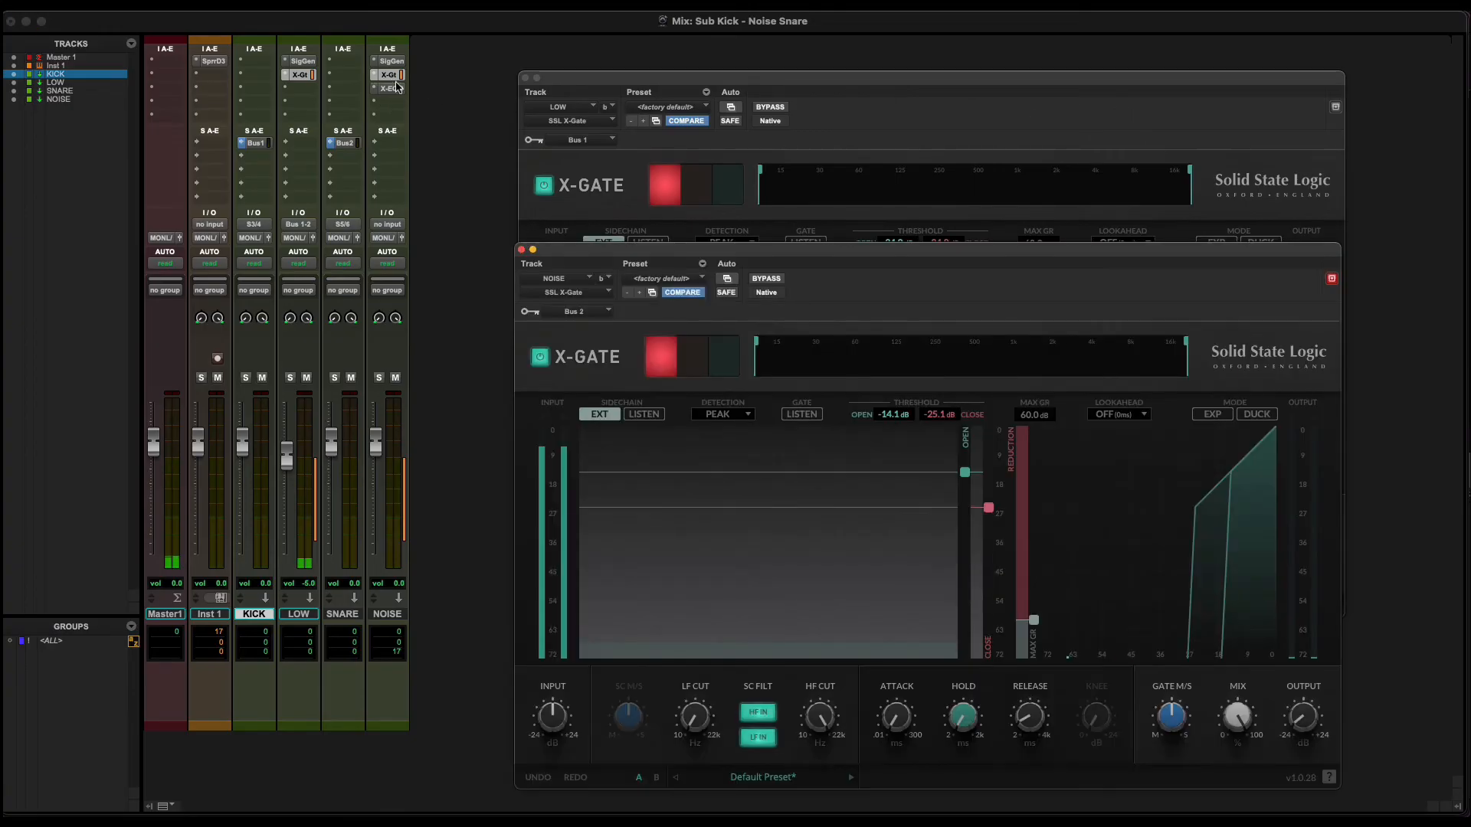
left_click(526, 79)
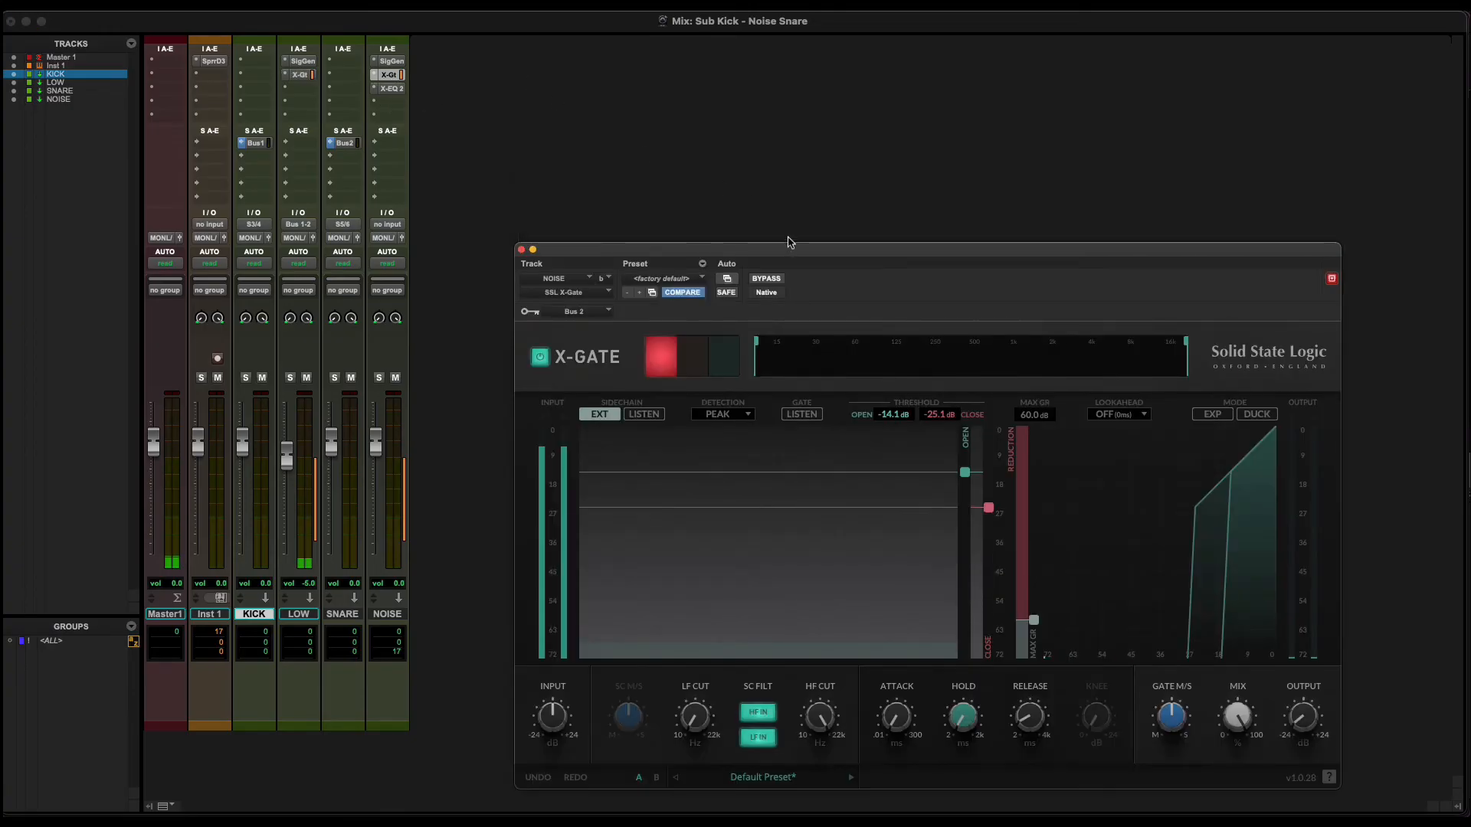
left_click(789, 242)
left_click_drag(789, 244, 793, 161)
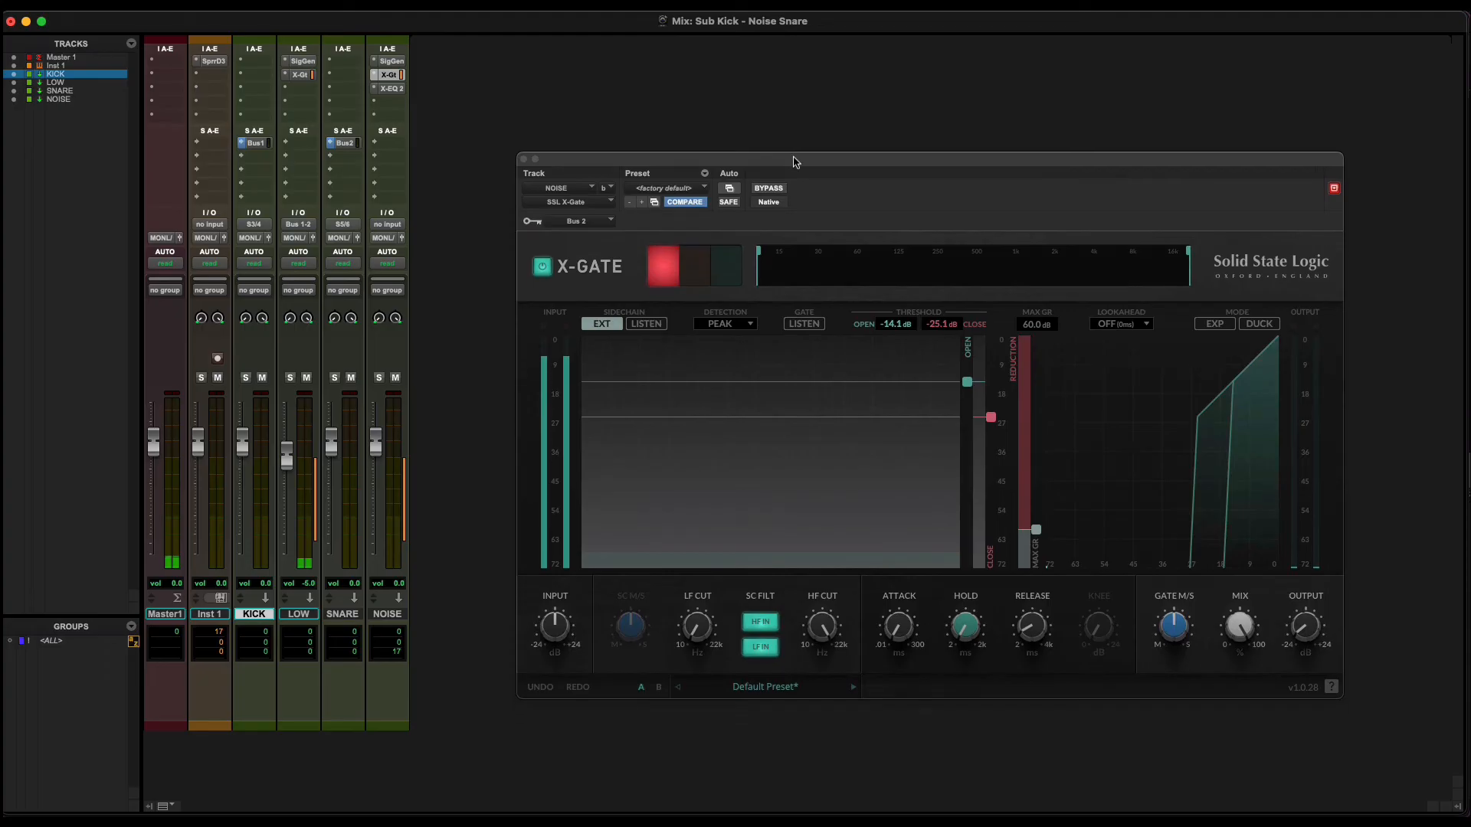
- Set the NOISE track's volume to -1.4 dB and compare the snare with the noise muted and unmuted
left_click_drag(379, 443, 377, 493)
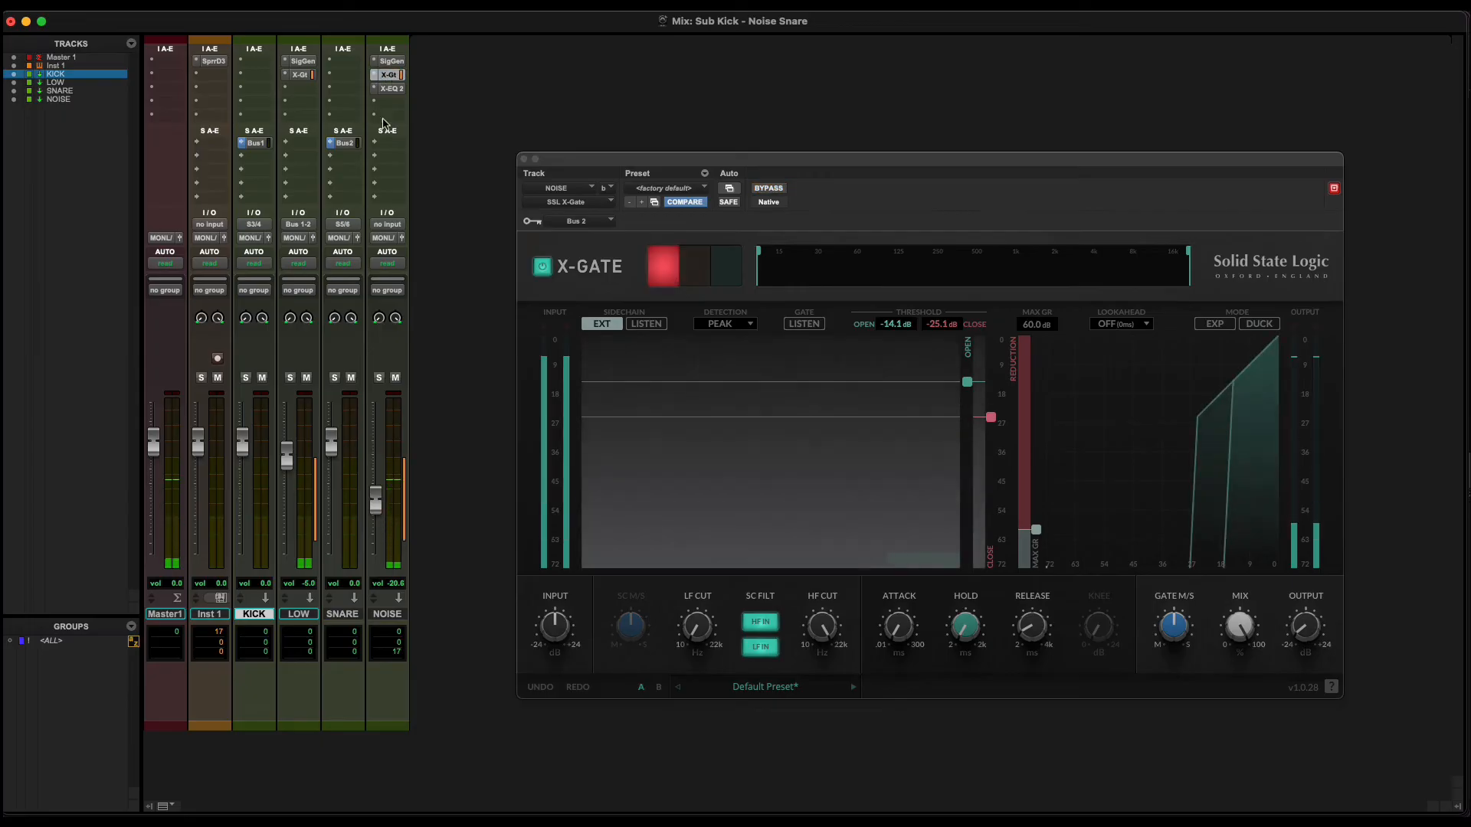
left_click_drag(375, 501, 377, 472)
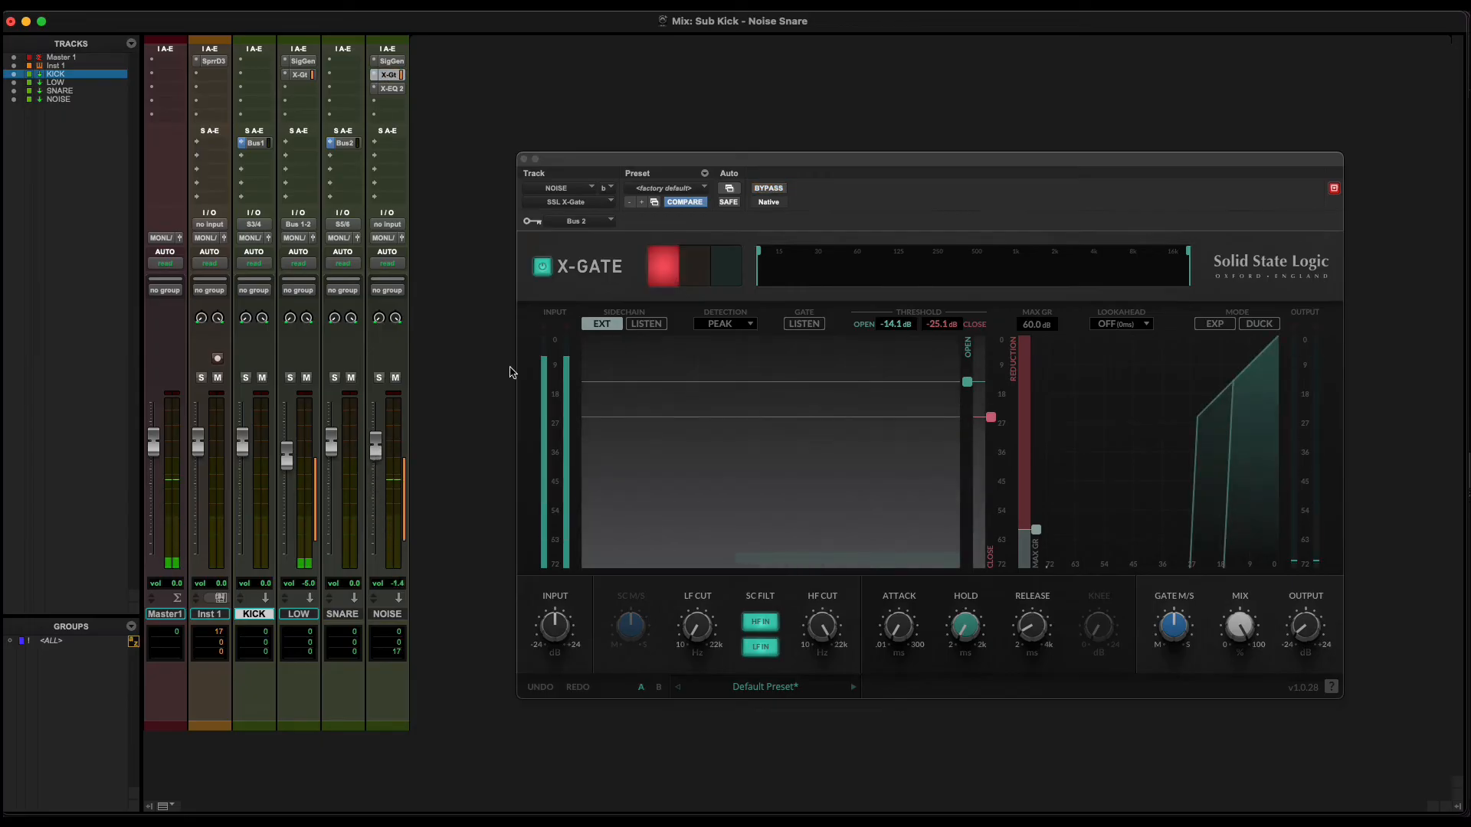
left_click(395, 378)
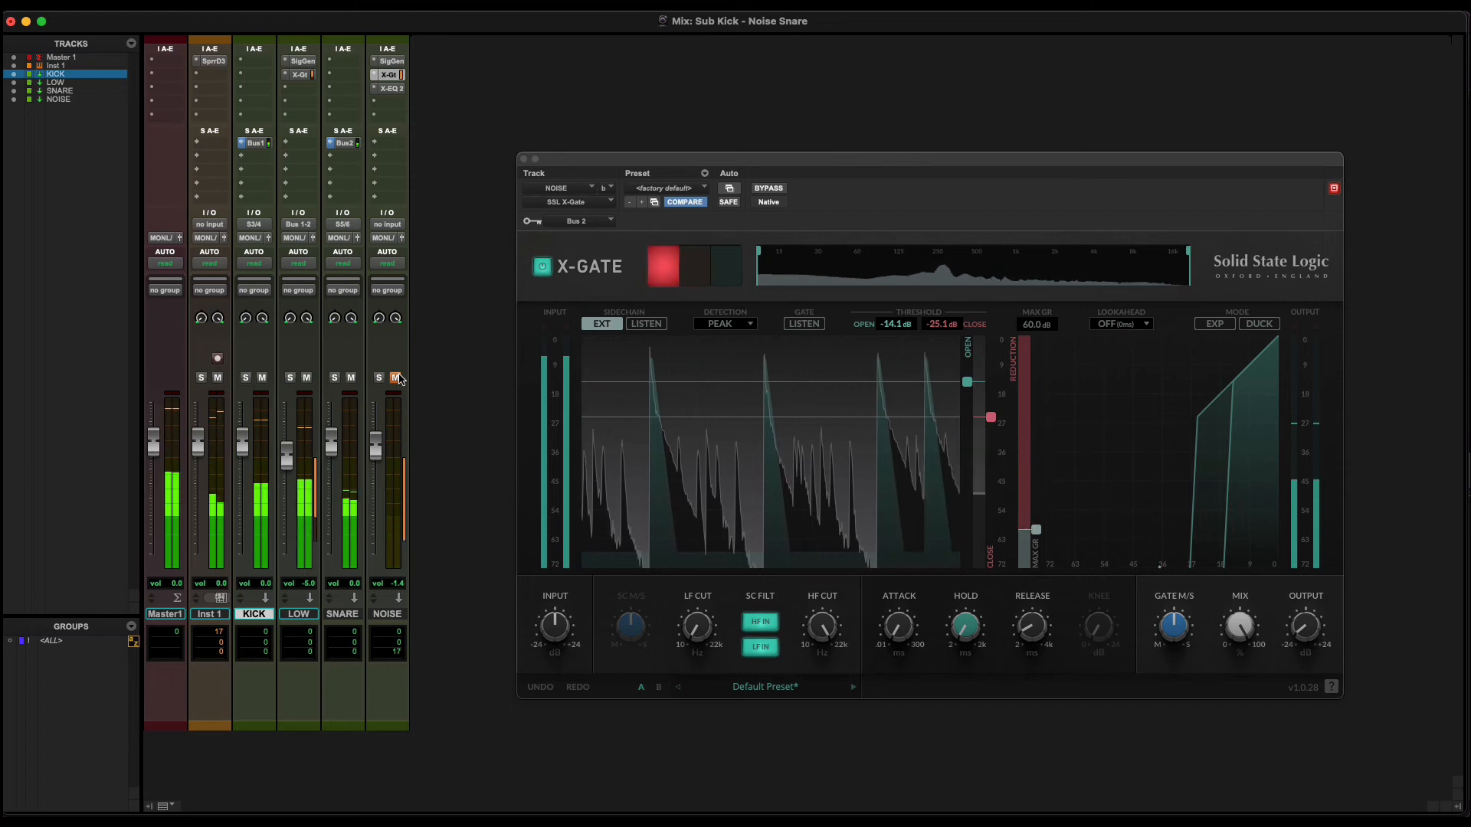
left_click(395, 377)
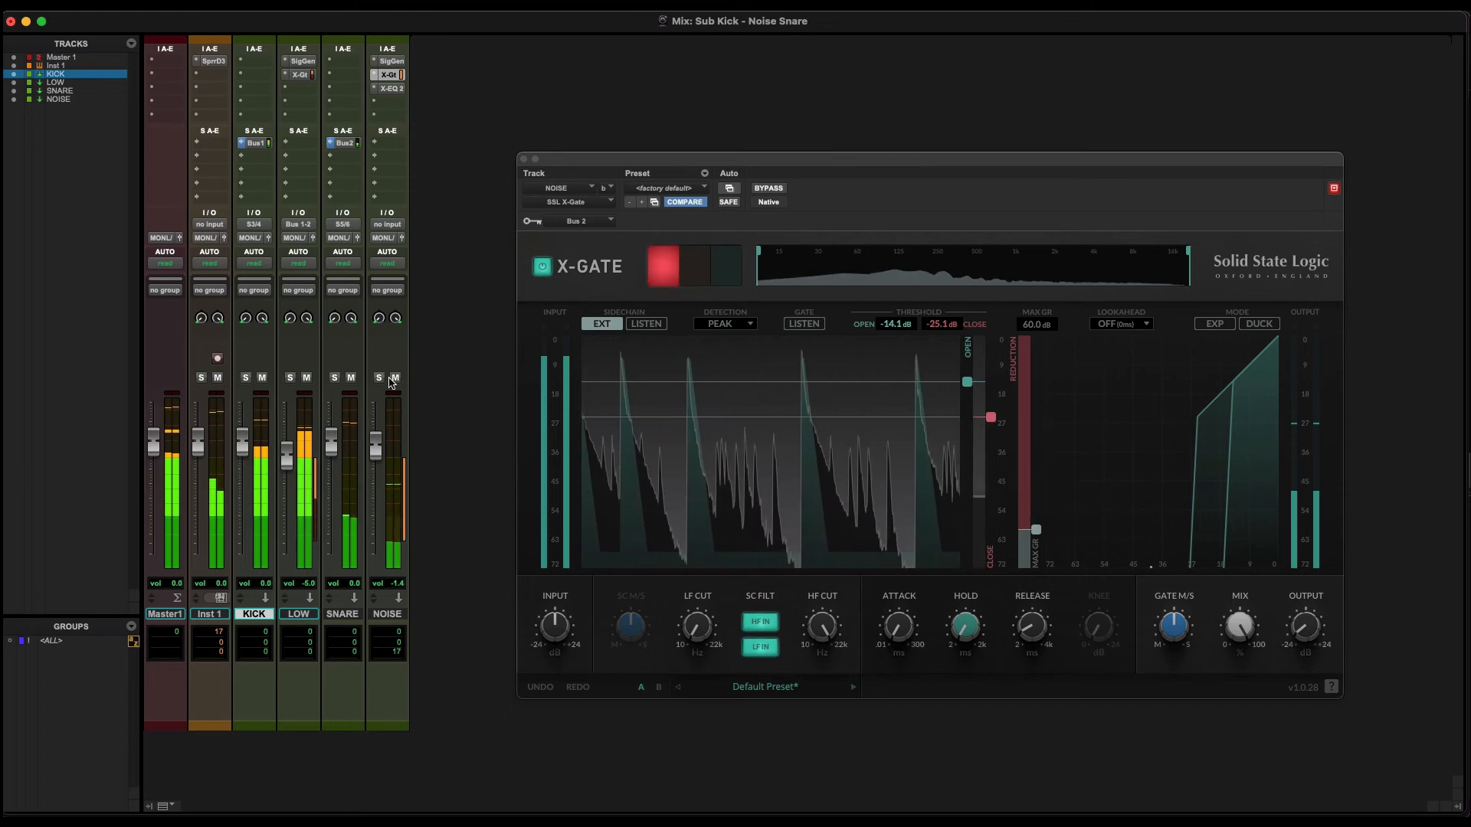
- Solo the SNARE and NOISE tracks and raise band 1 of the NOISE track's X-EQ 2 to a boost of about 3 dB
left_click(390, 89)
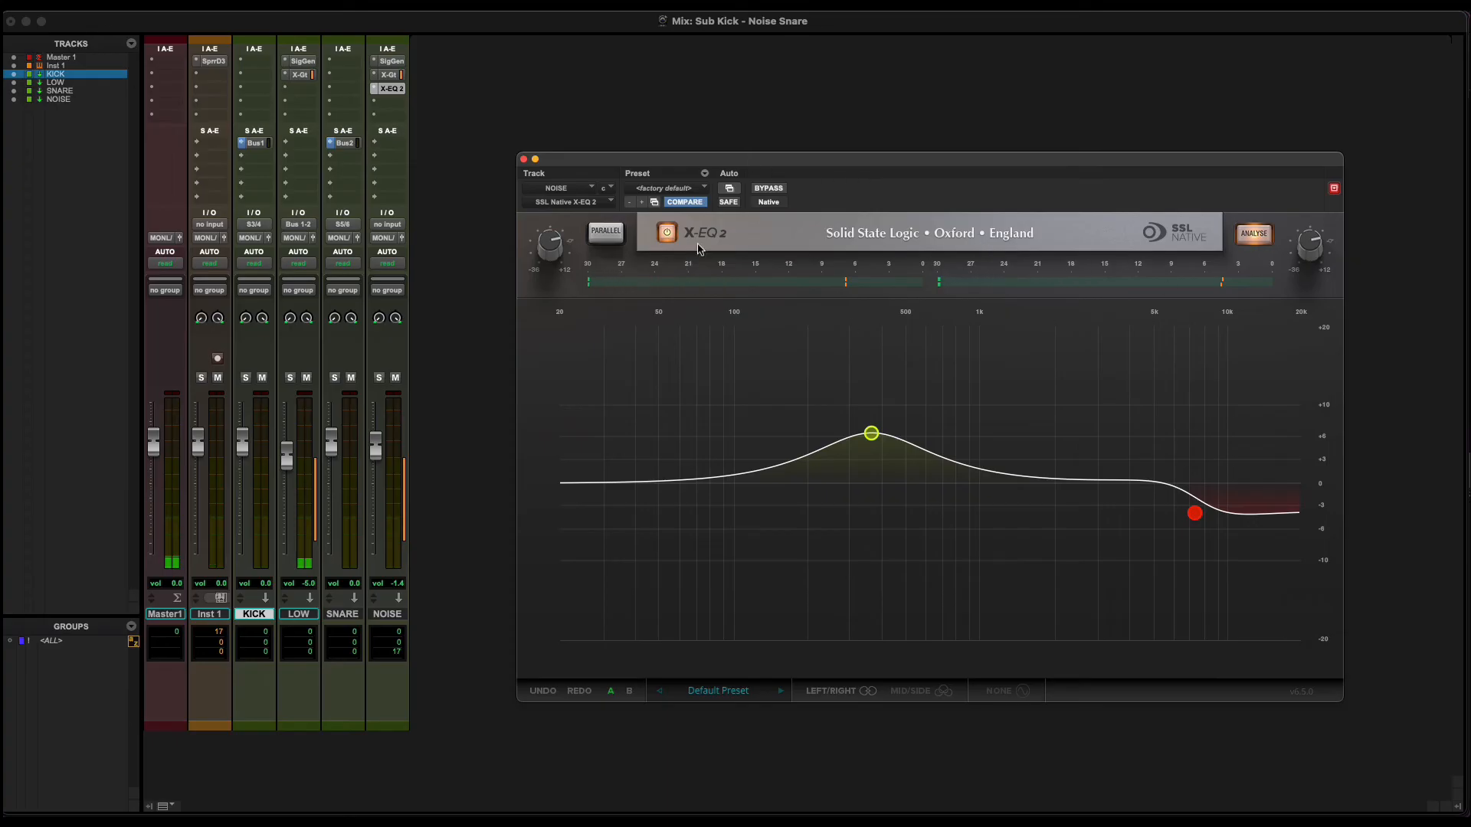
left_click(334, 378)
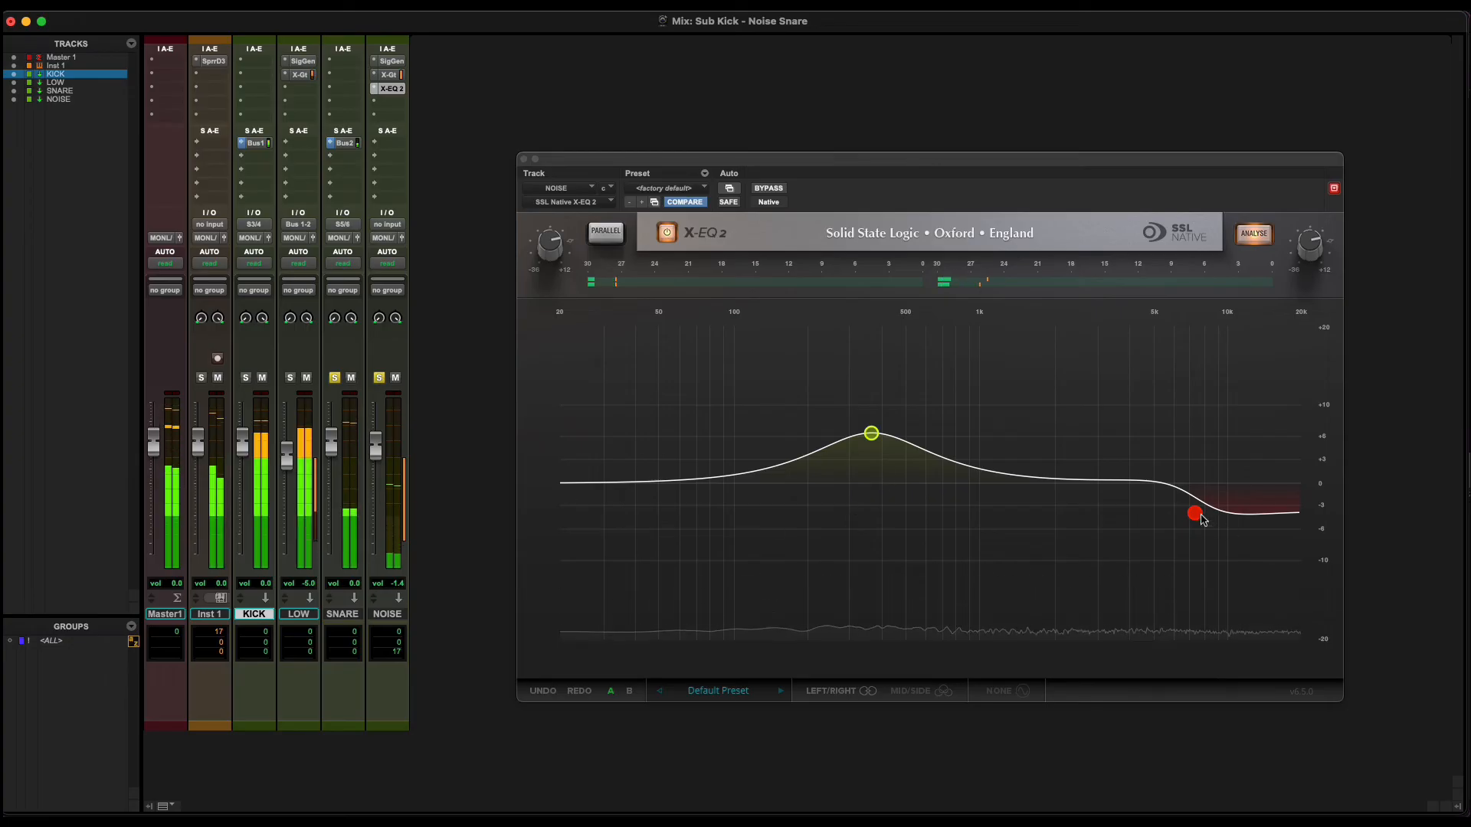
left_click_drag(1194, 513, 1186, 462)
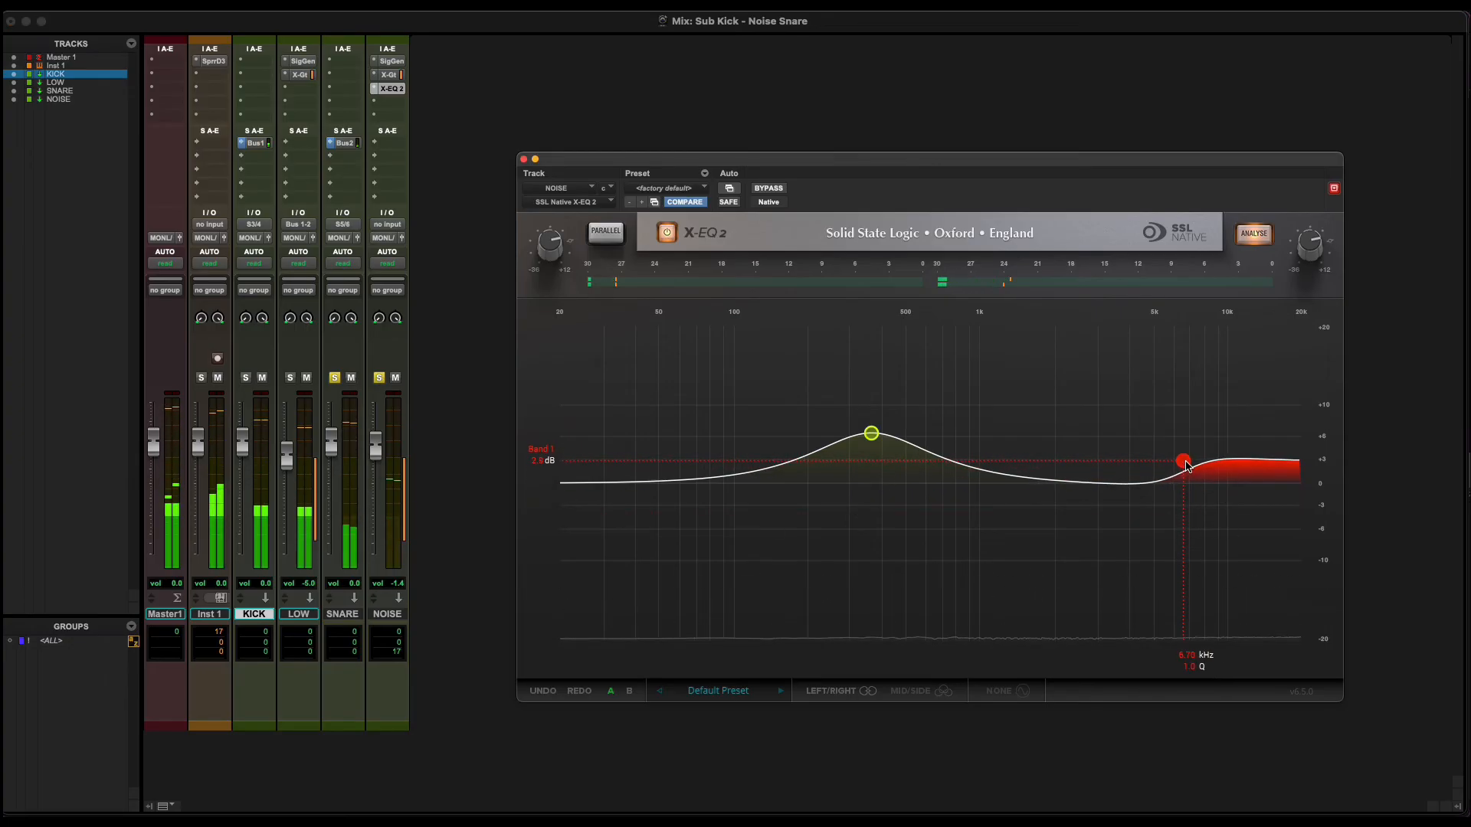
- Sweep band 2 of the X-EQ 2 to a 20 dB boost at about 850 Hz, then open the NOISE track's X-Gate
left_click_drag(871, 433, 729, 330)
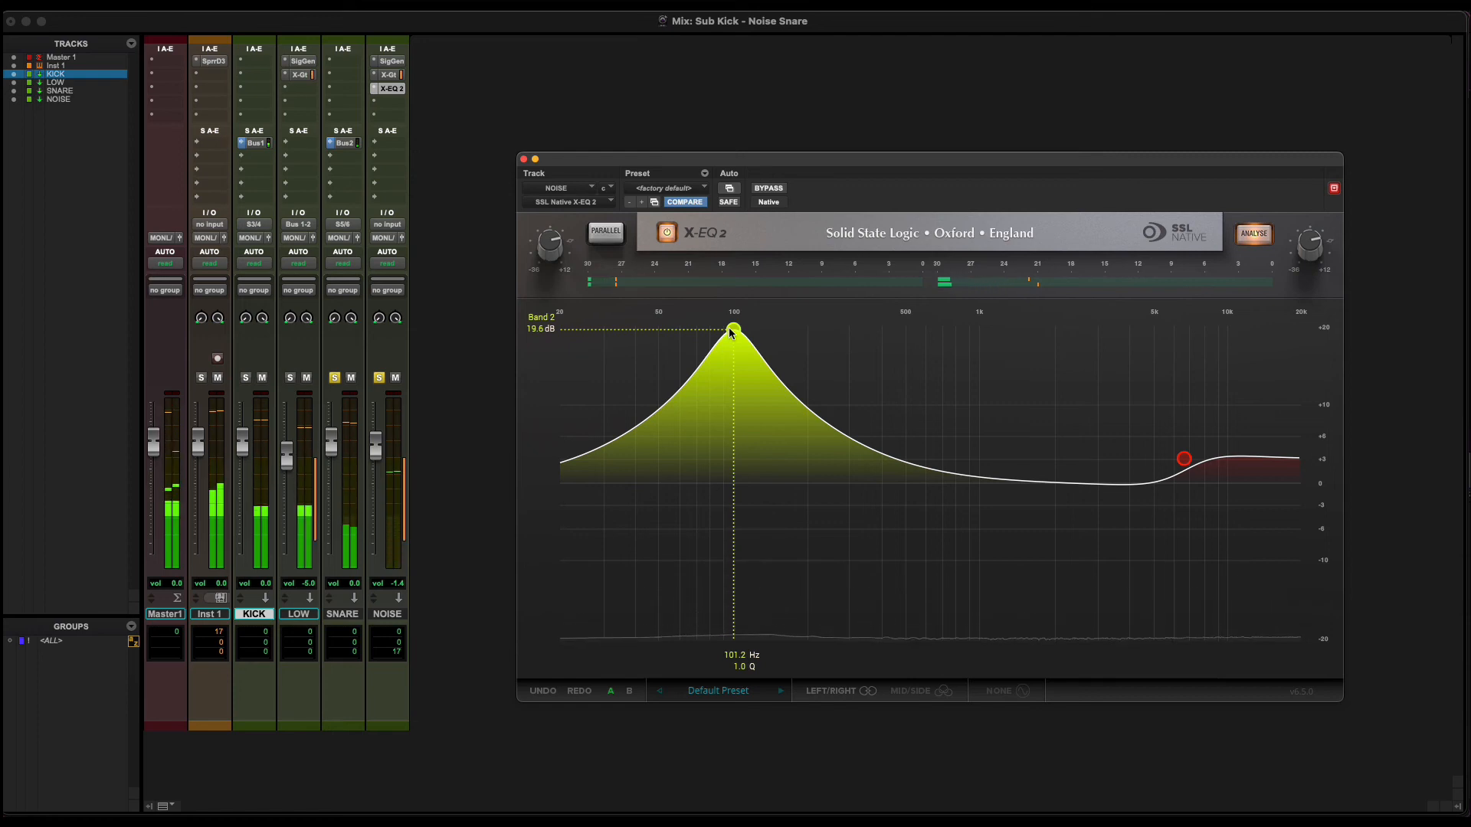
left_click_drag(729, 330, 959, 317)
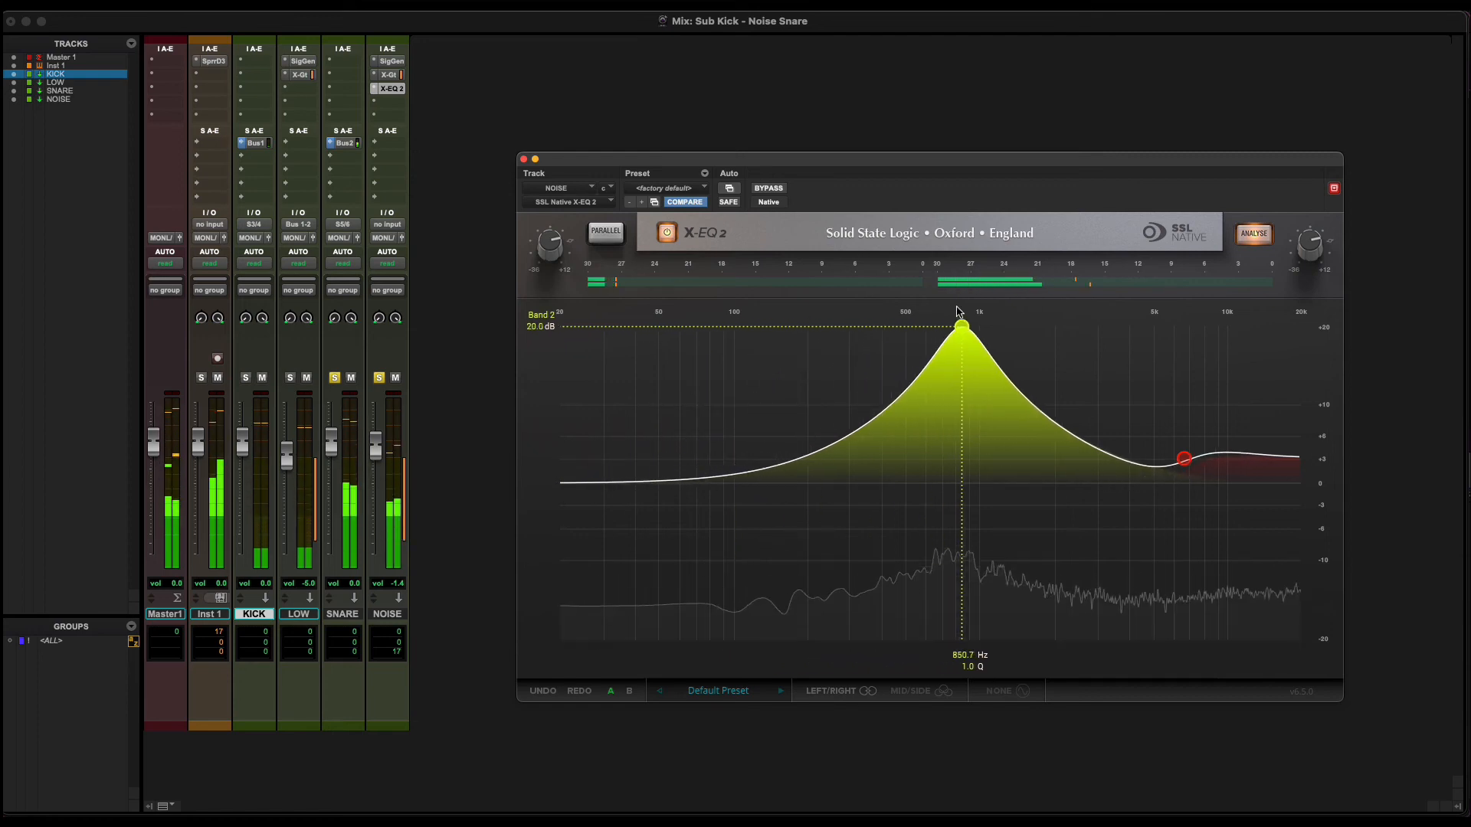
mouse_move(956, 316)
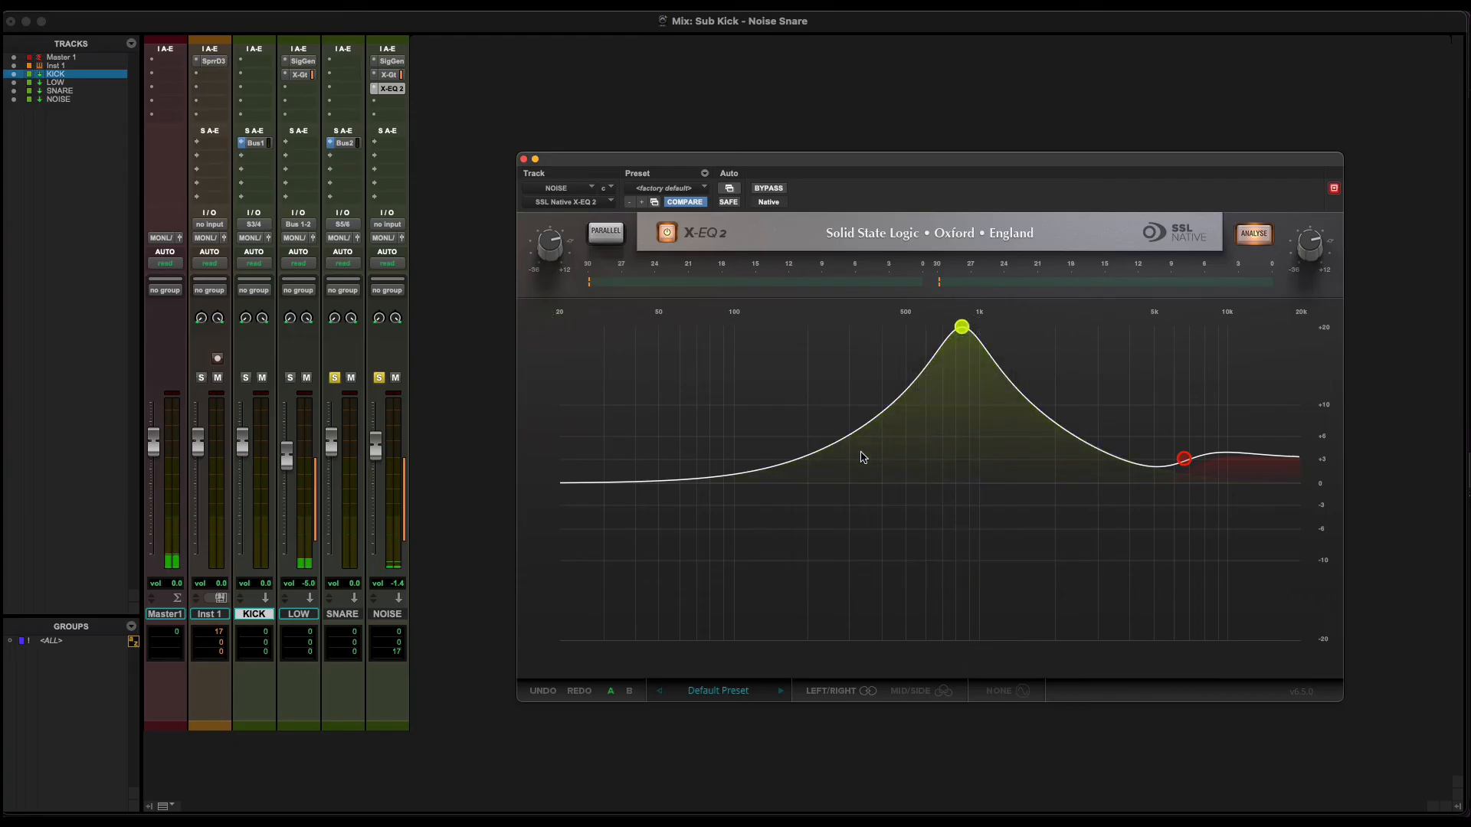
left_click(388, 75)
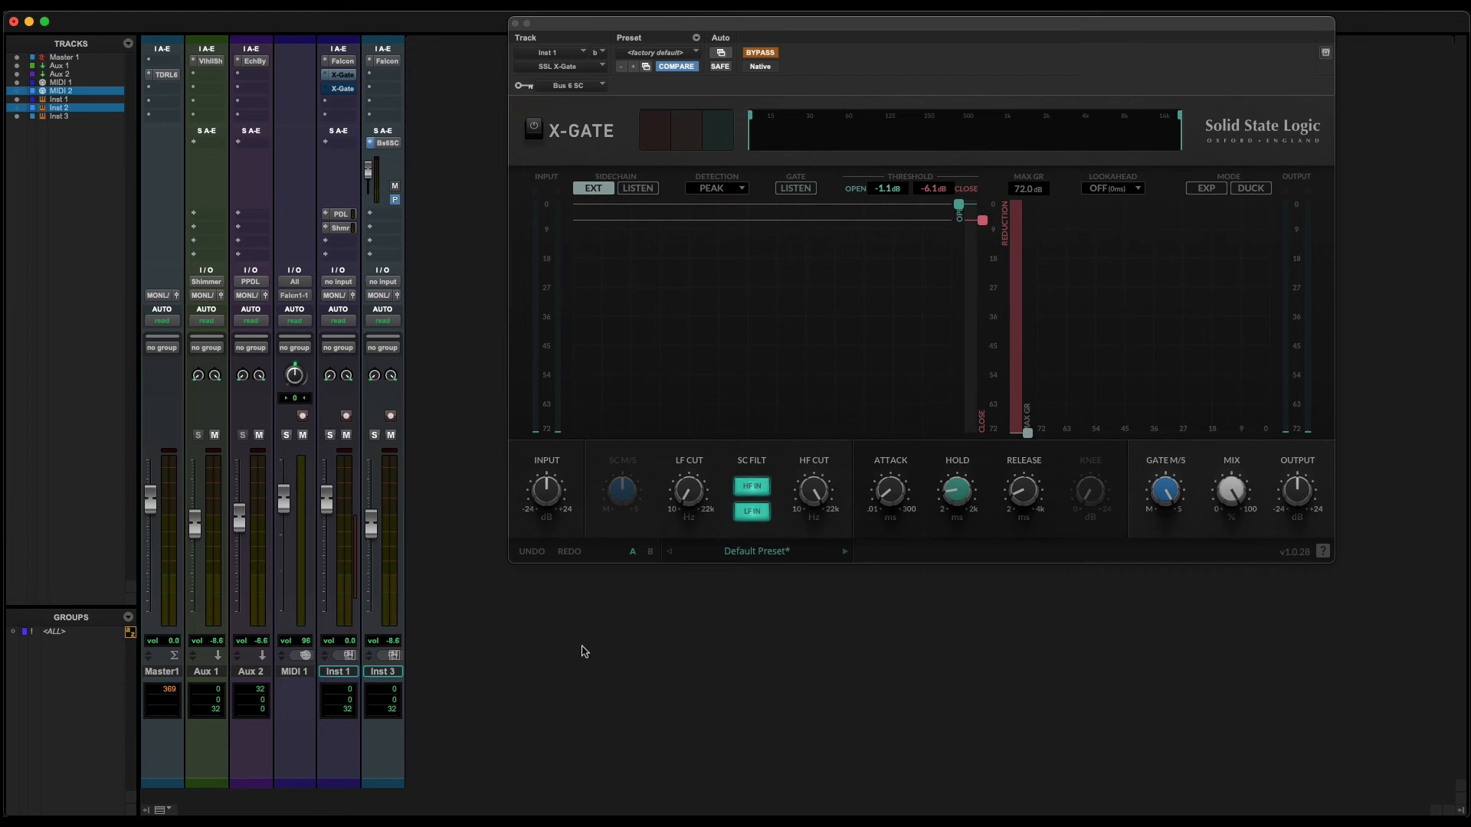
- In the synth session, reset the Inst 1 X-Gate's Gate M/S to its centre position and play with the gate bypassed
left_click(1164, 488, "alt")
key("space")
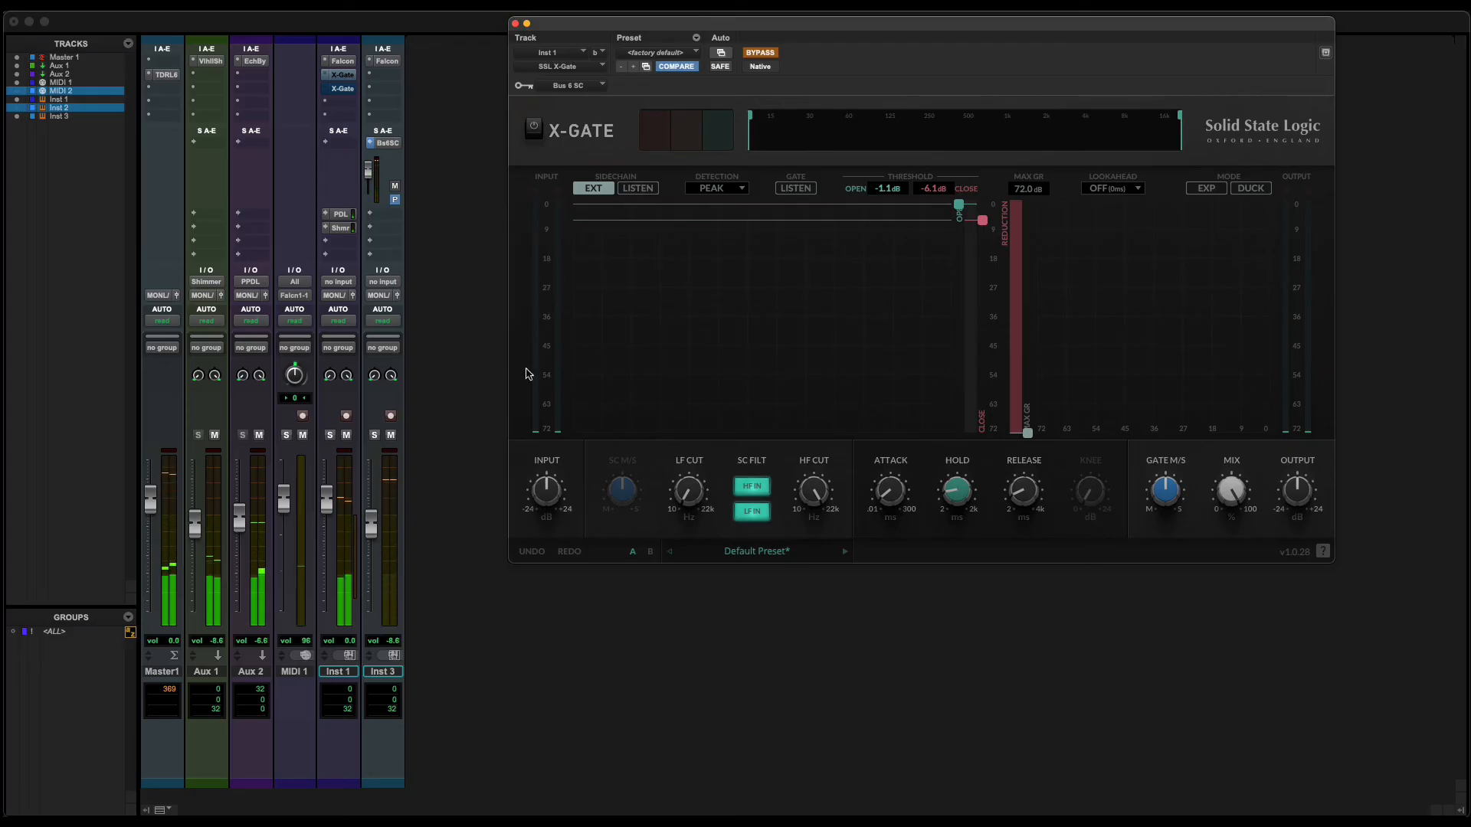
- Take the Inst 1 X-Gate out of bypass and lower the Inst 3 track's volume to minus infinity
left_click(750, 54)
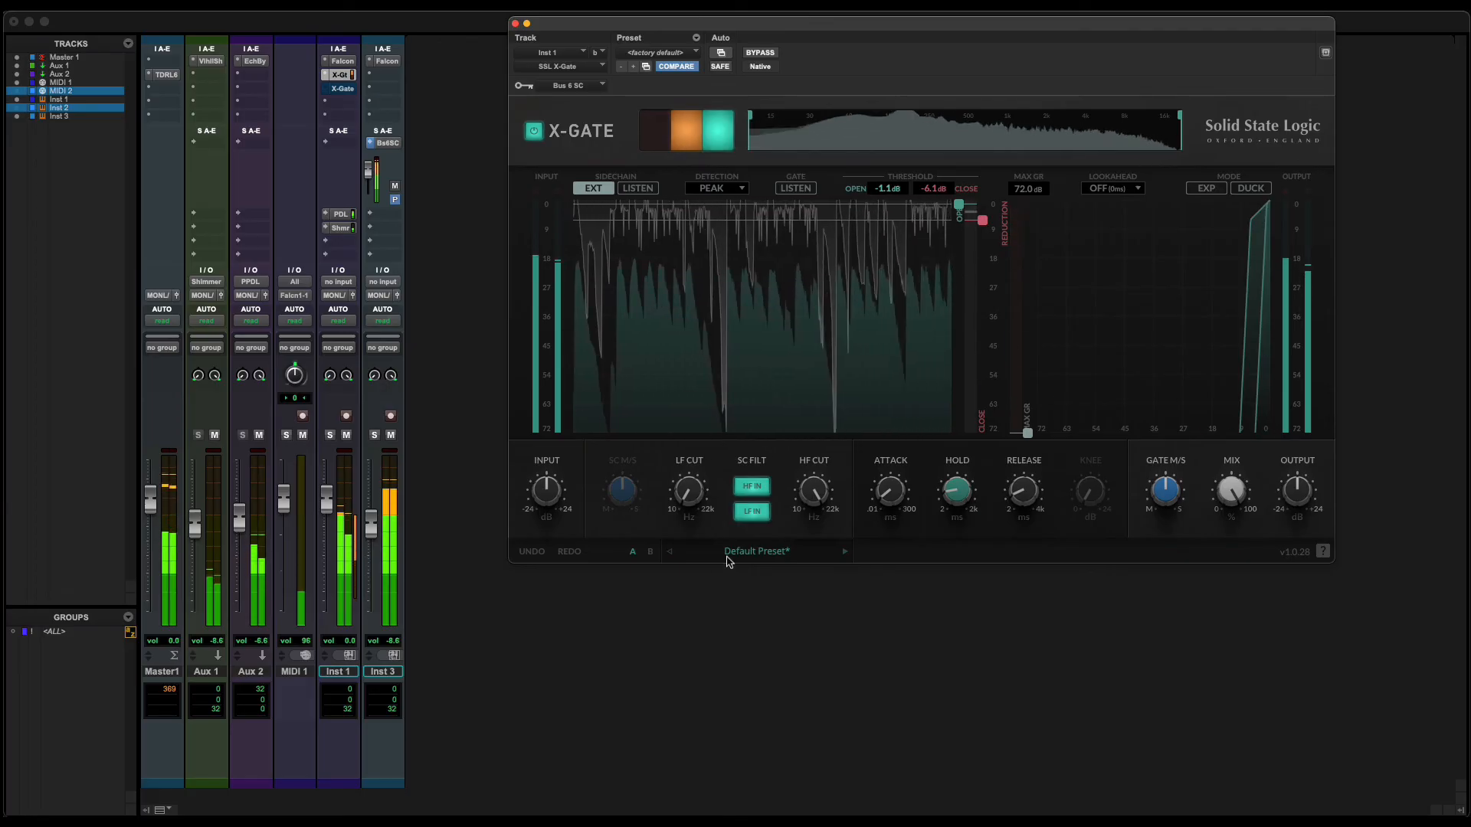
left_click_drag(373, 525, 370, 626)
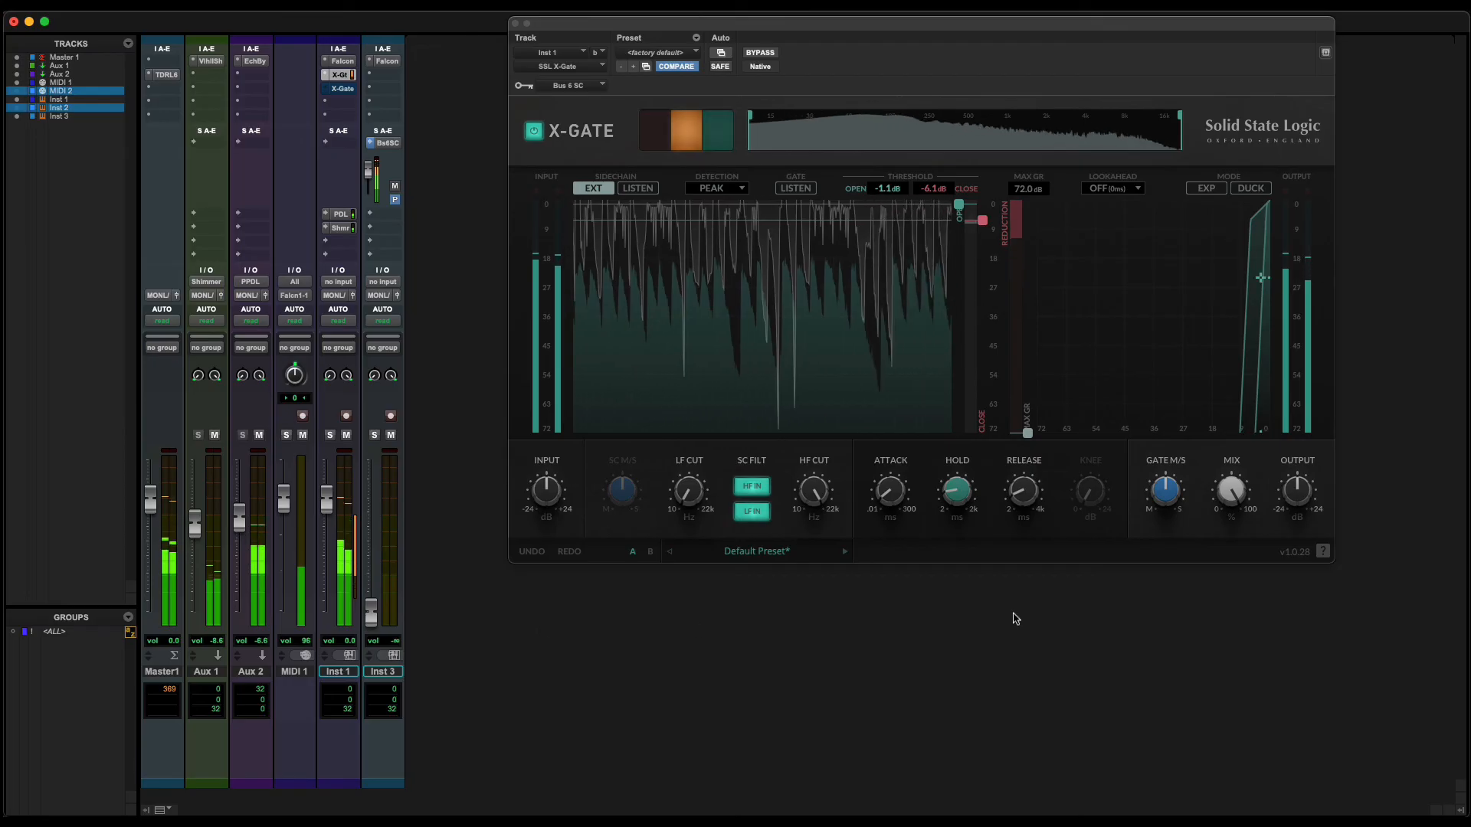
- Shorten the Inst 1 X-Gate's release to about 31 ms and sweep Gate M/S from -100 towards the side signal
left_click(1024, 490)
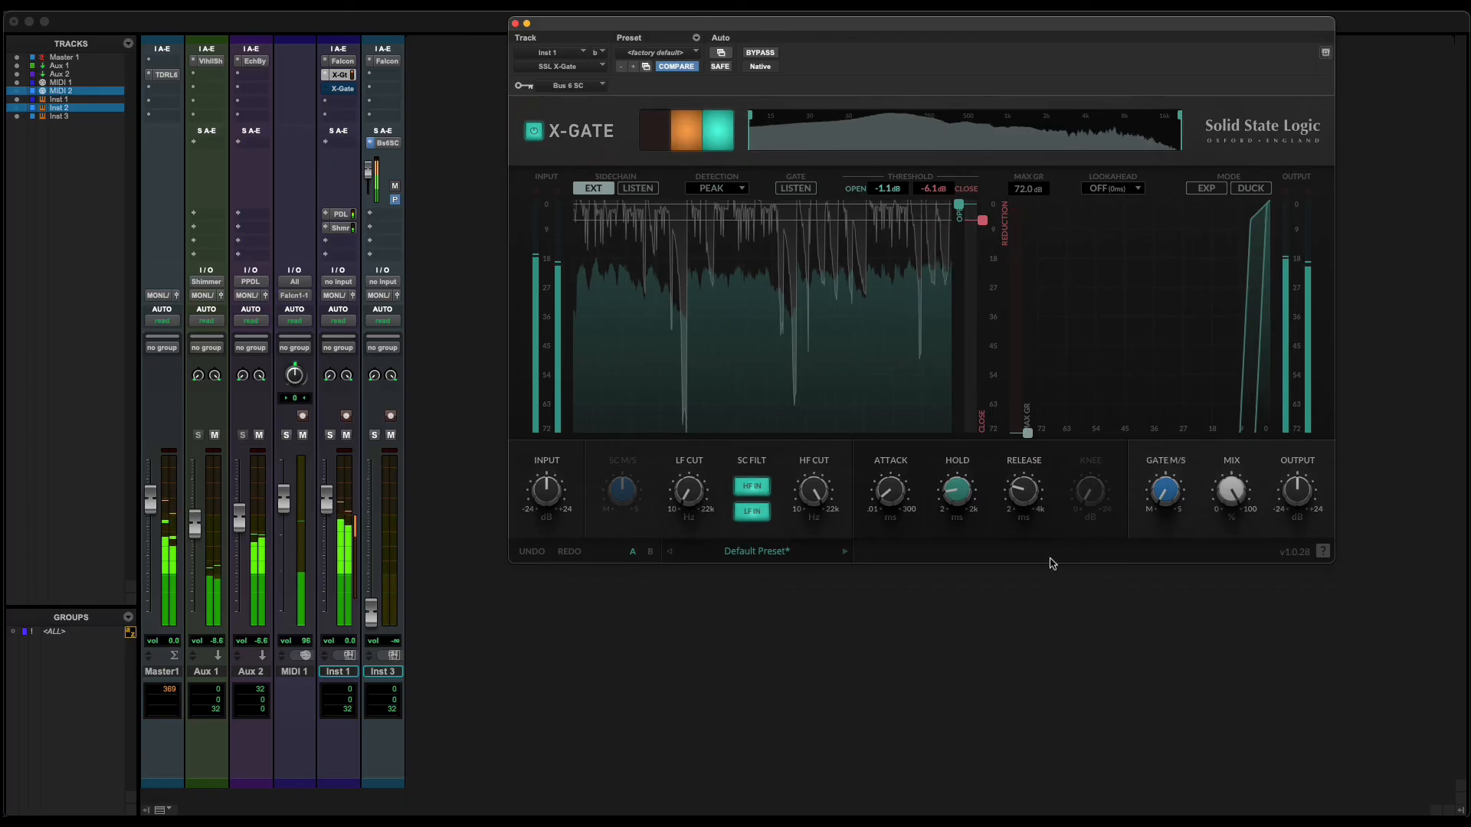
left_click_drag(1027, 496, 1027, 521)
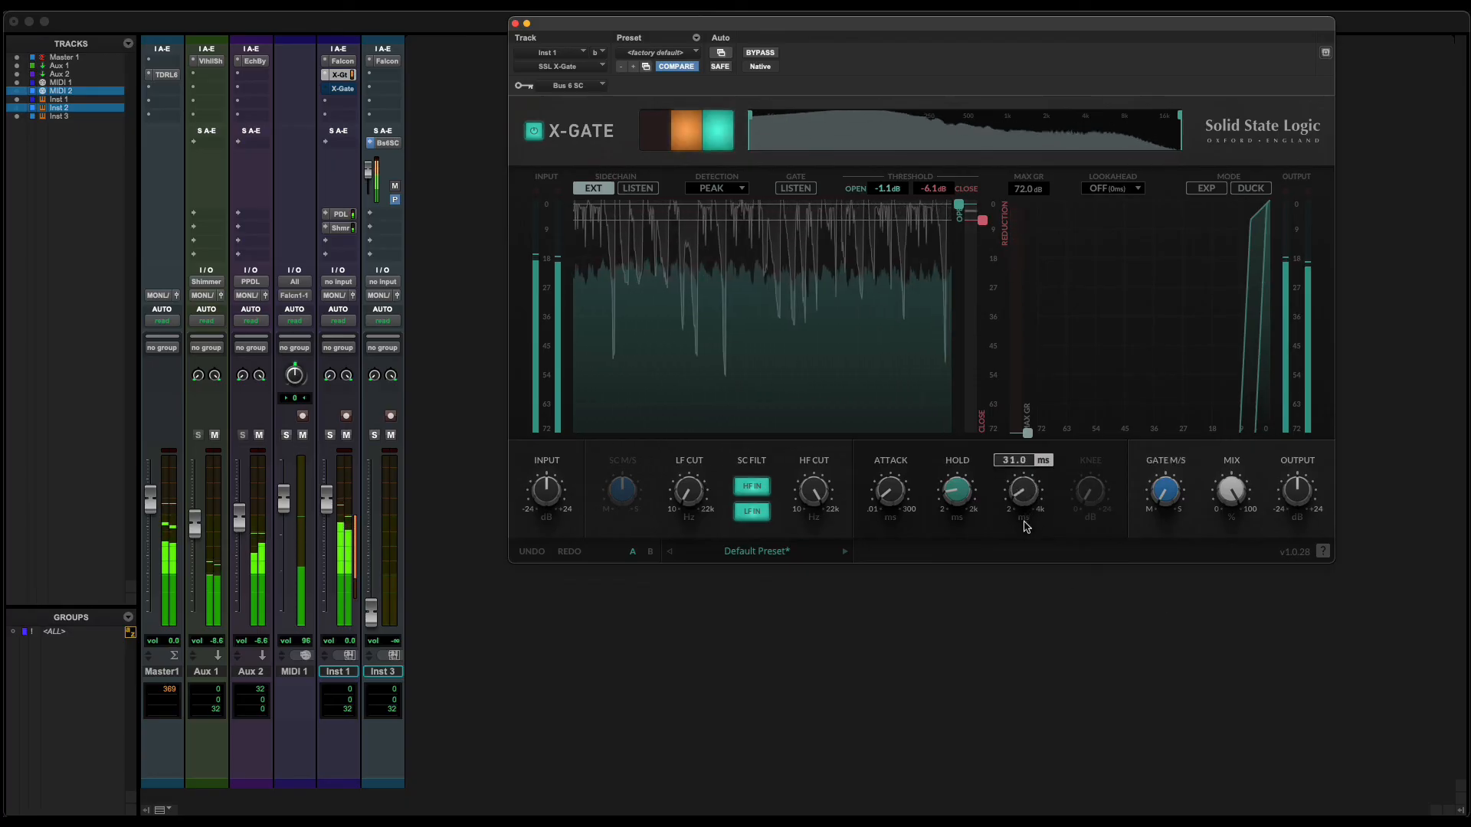
left_click_drag(1026, 525, 1024, 521)
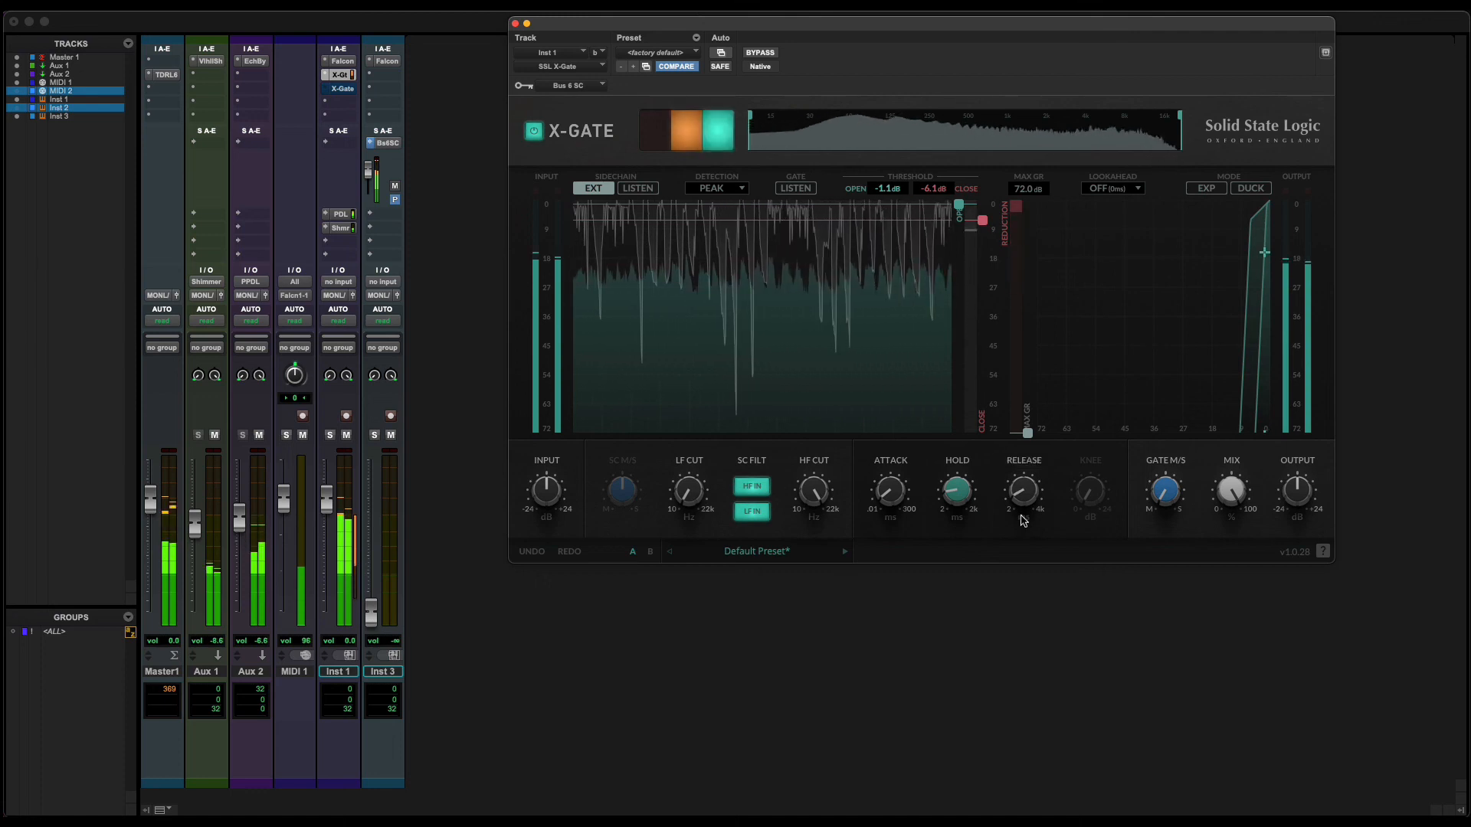
mouse_move(1172, 494)
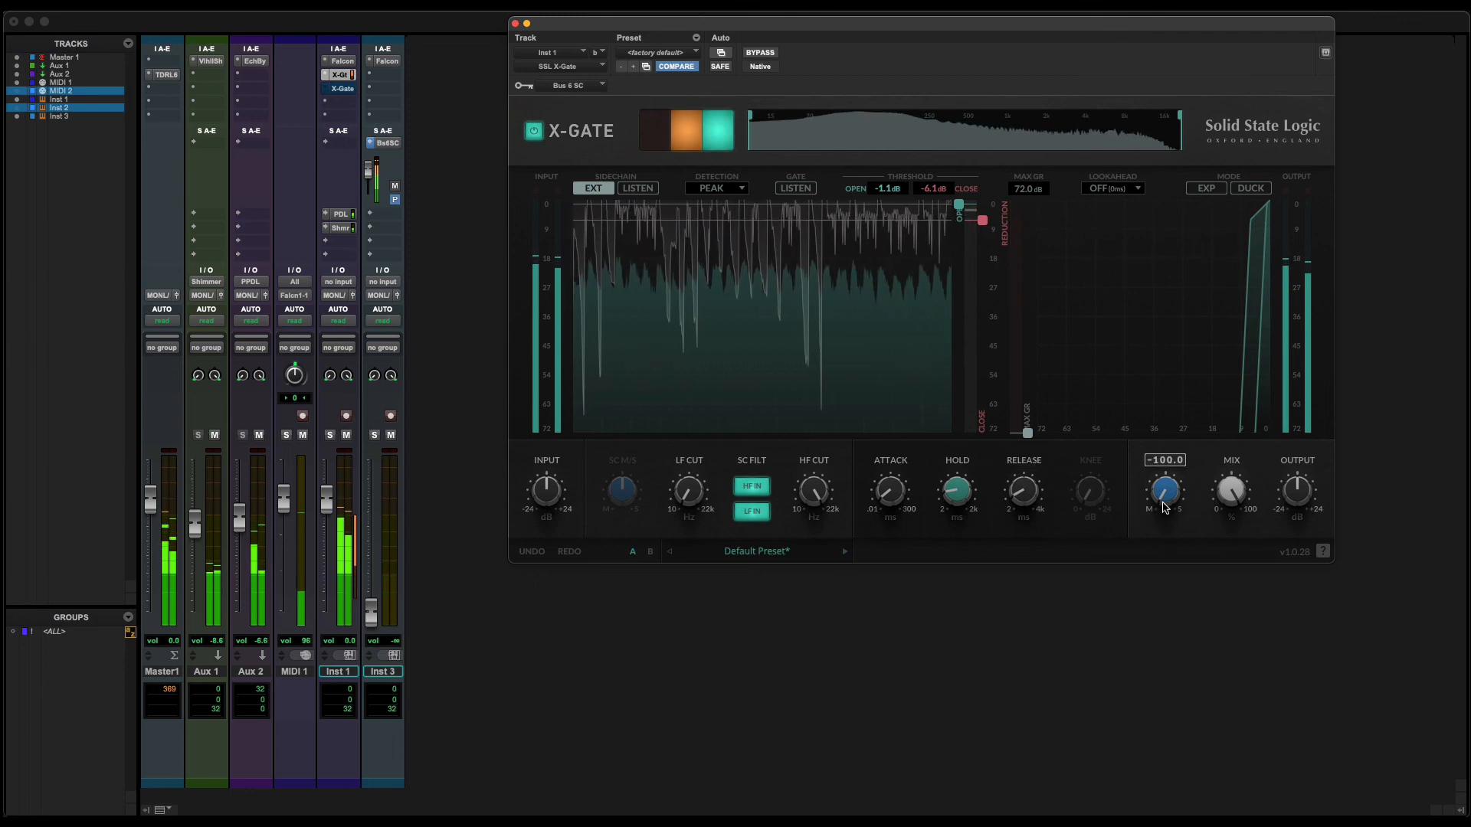
left_click_drag(1177, 499, 1220, 345)
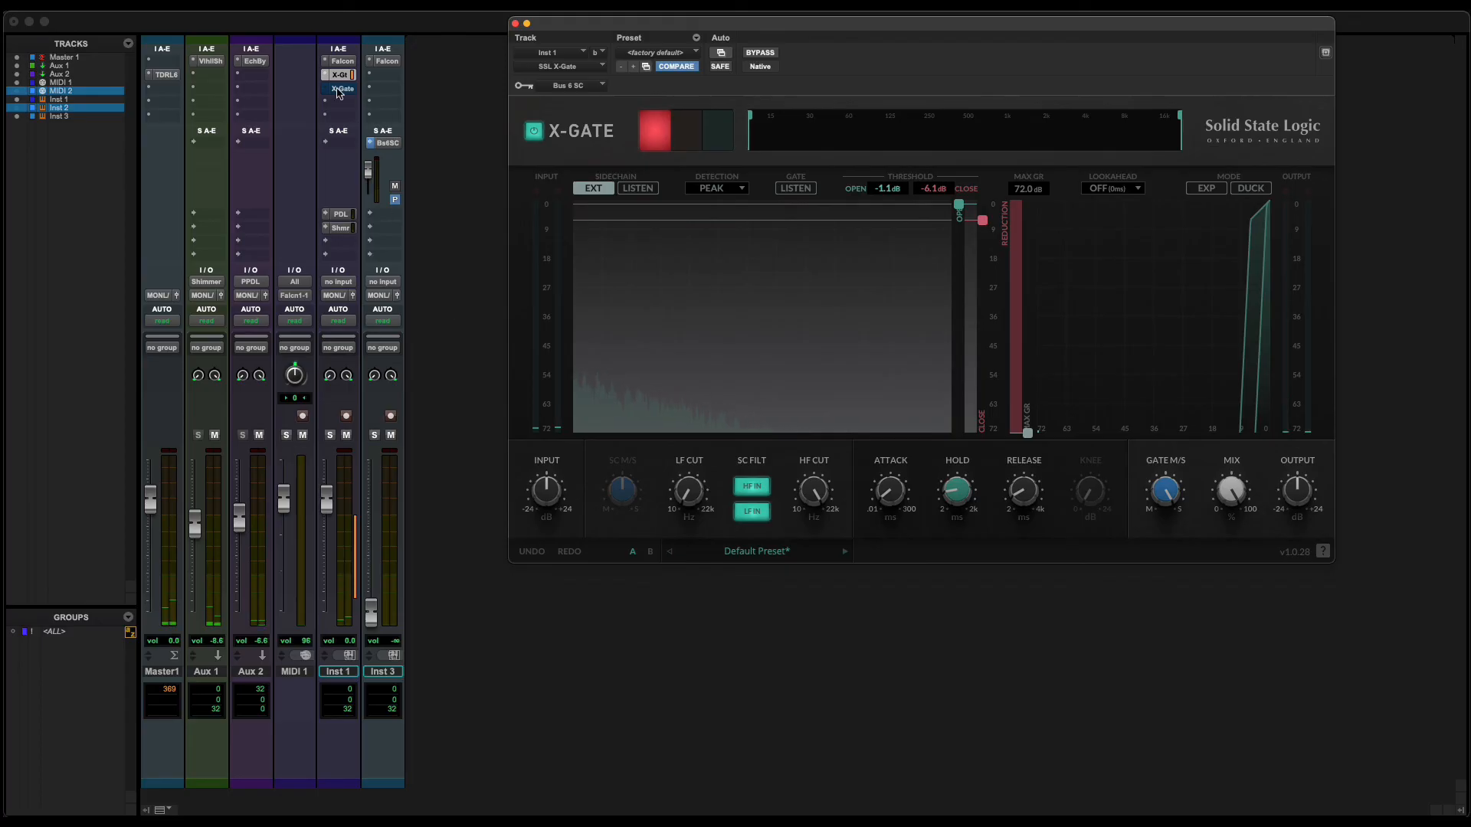
- Activate and open the second X-Gate on Inst 1, bypass the first one, and start playback
left_click_drag(341, 92, 342, 90)
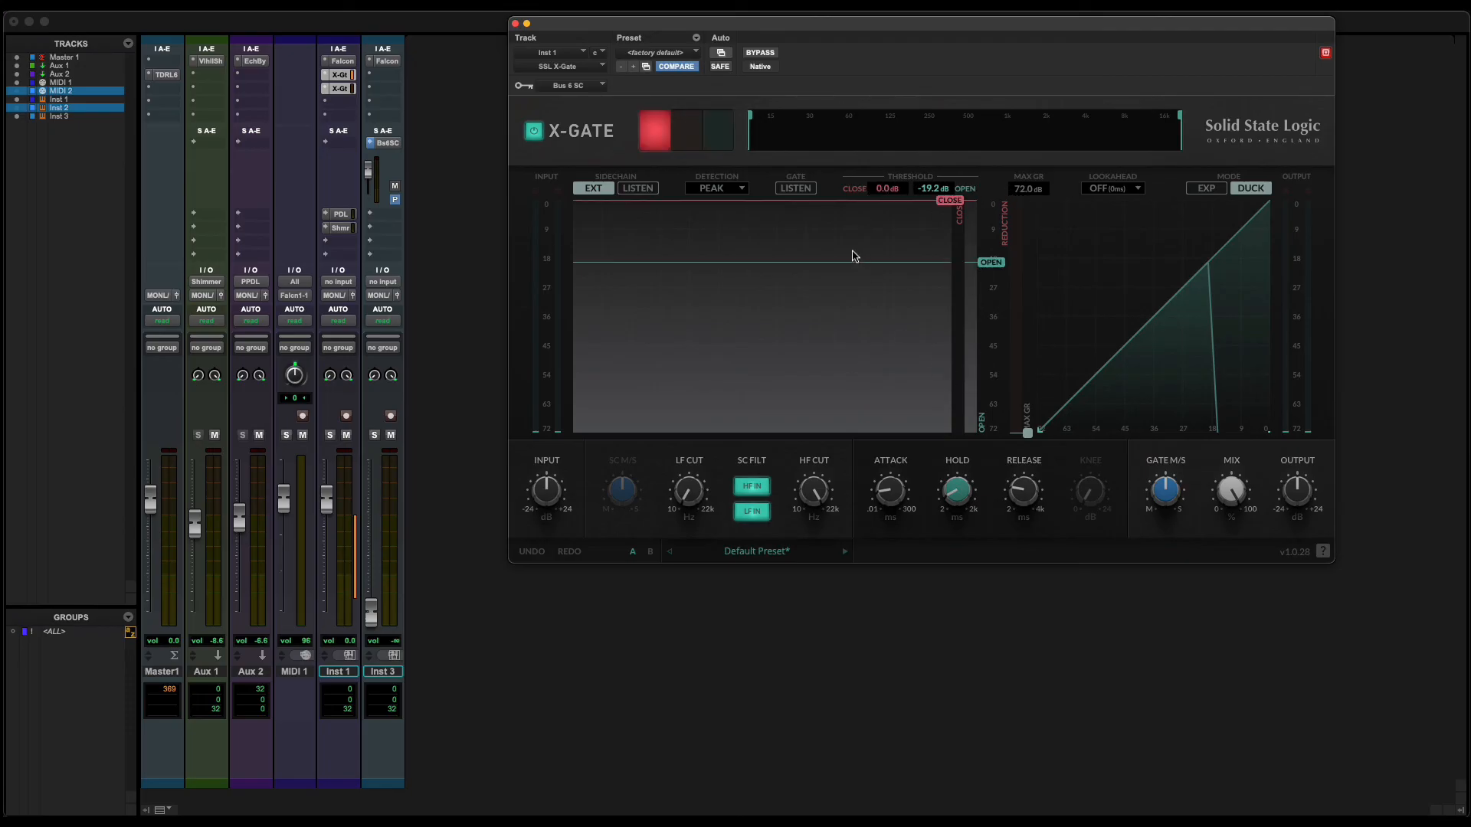
left_click(337, 74, "super")
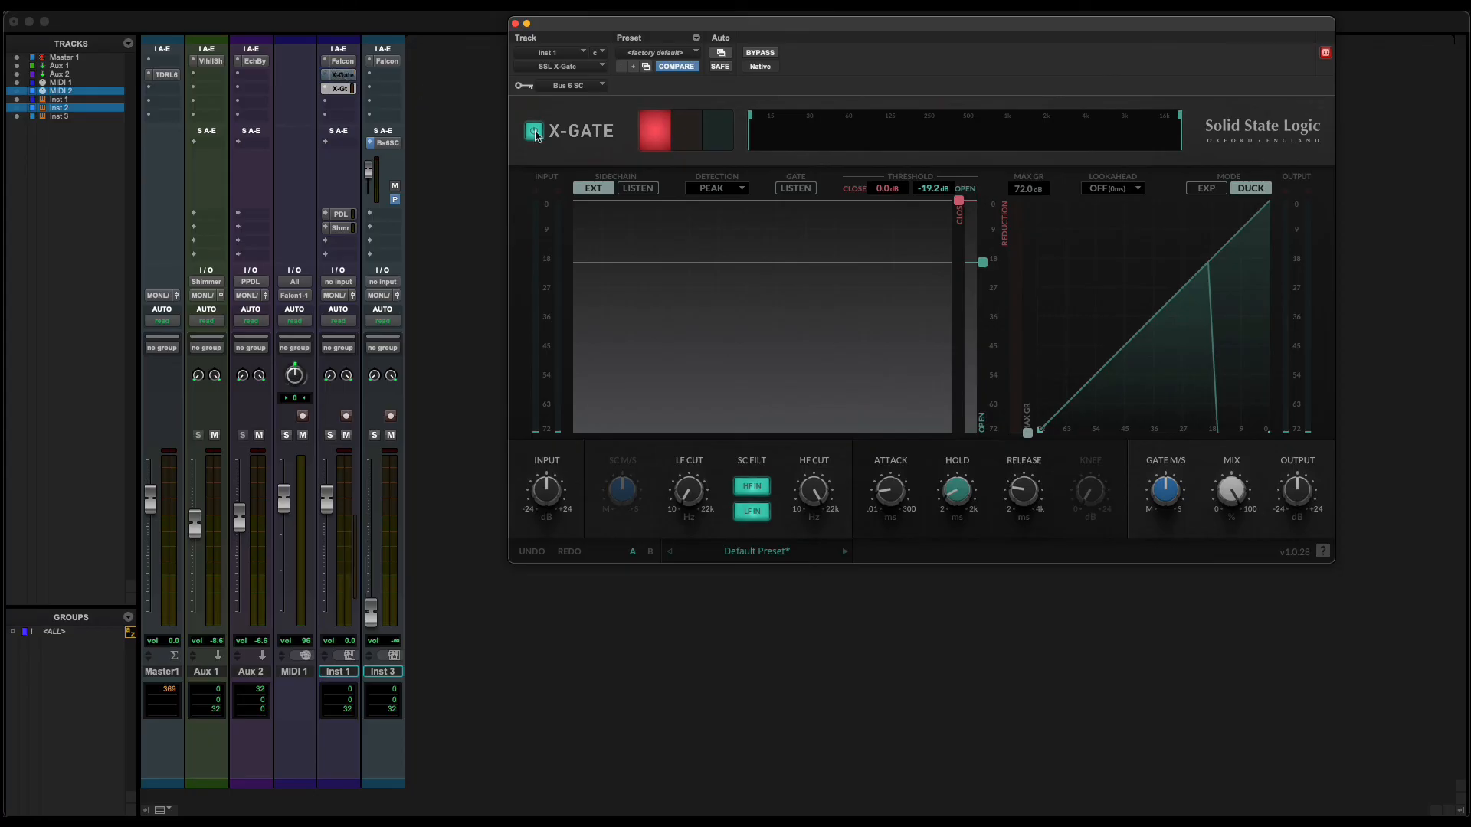
key("space")
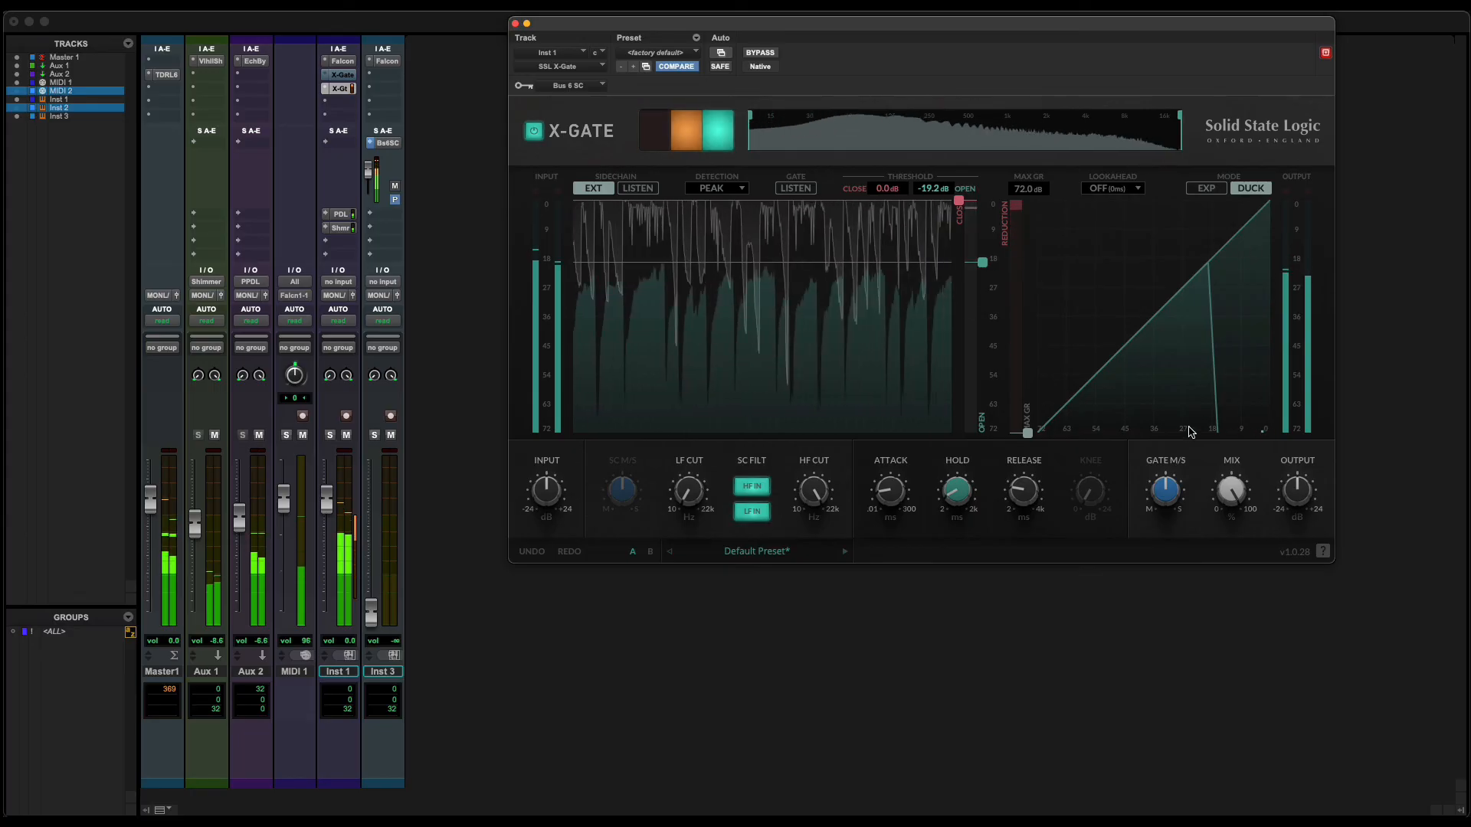
- Adjust the ducking X-Gate's attack to about 0.8 ms during playback
mouse_move(1026, 500)
mouse_move(900, 501)
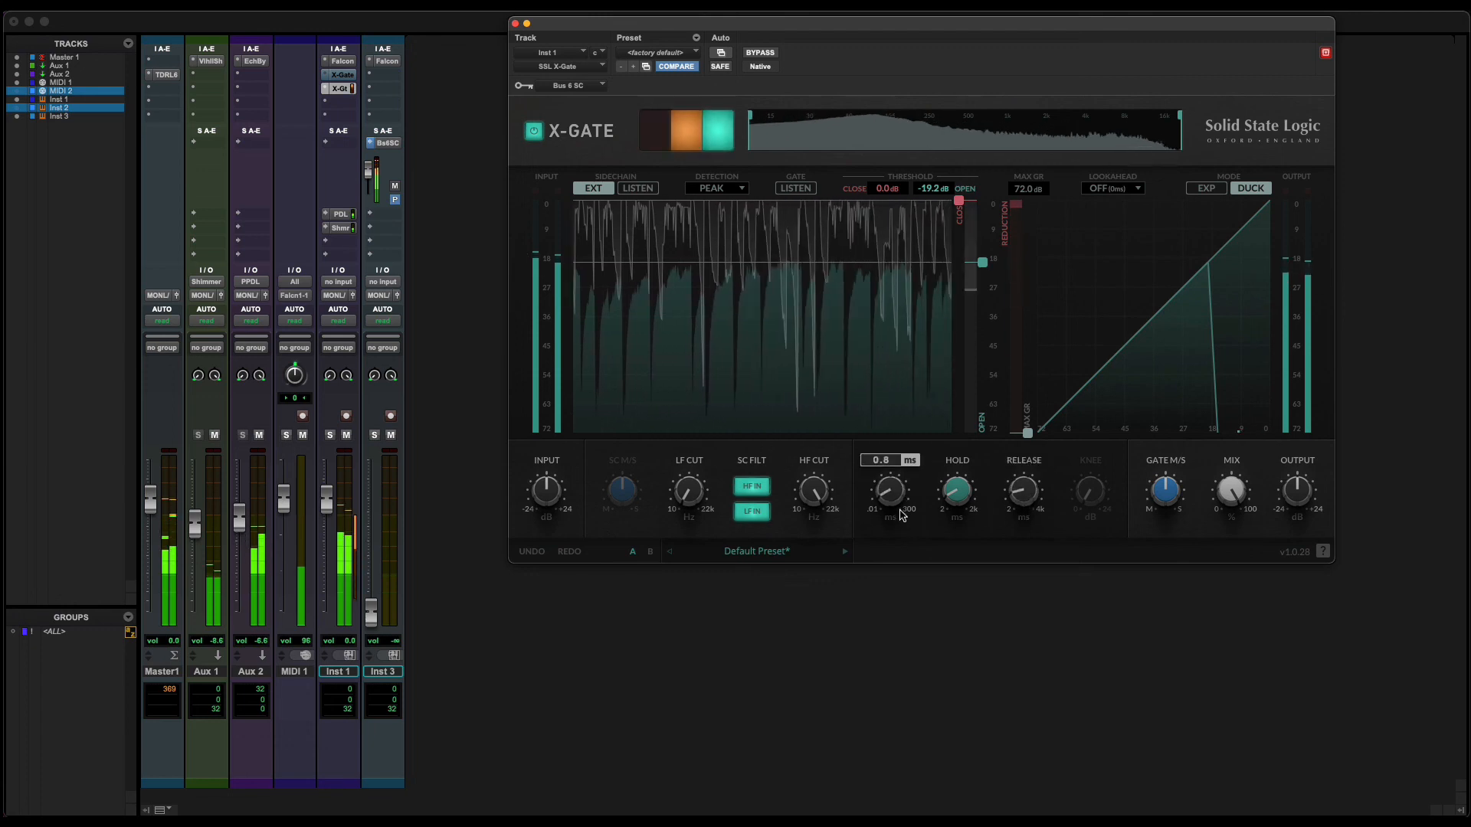
left_click_drag(901, 514, 901, 511)
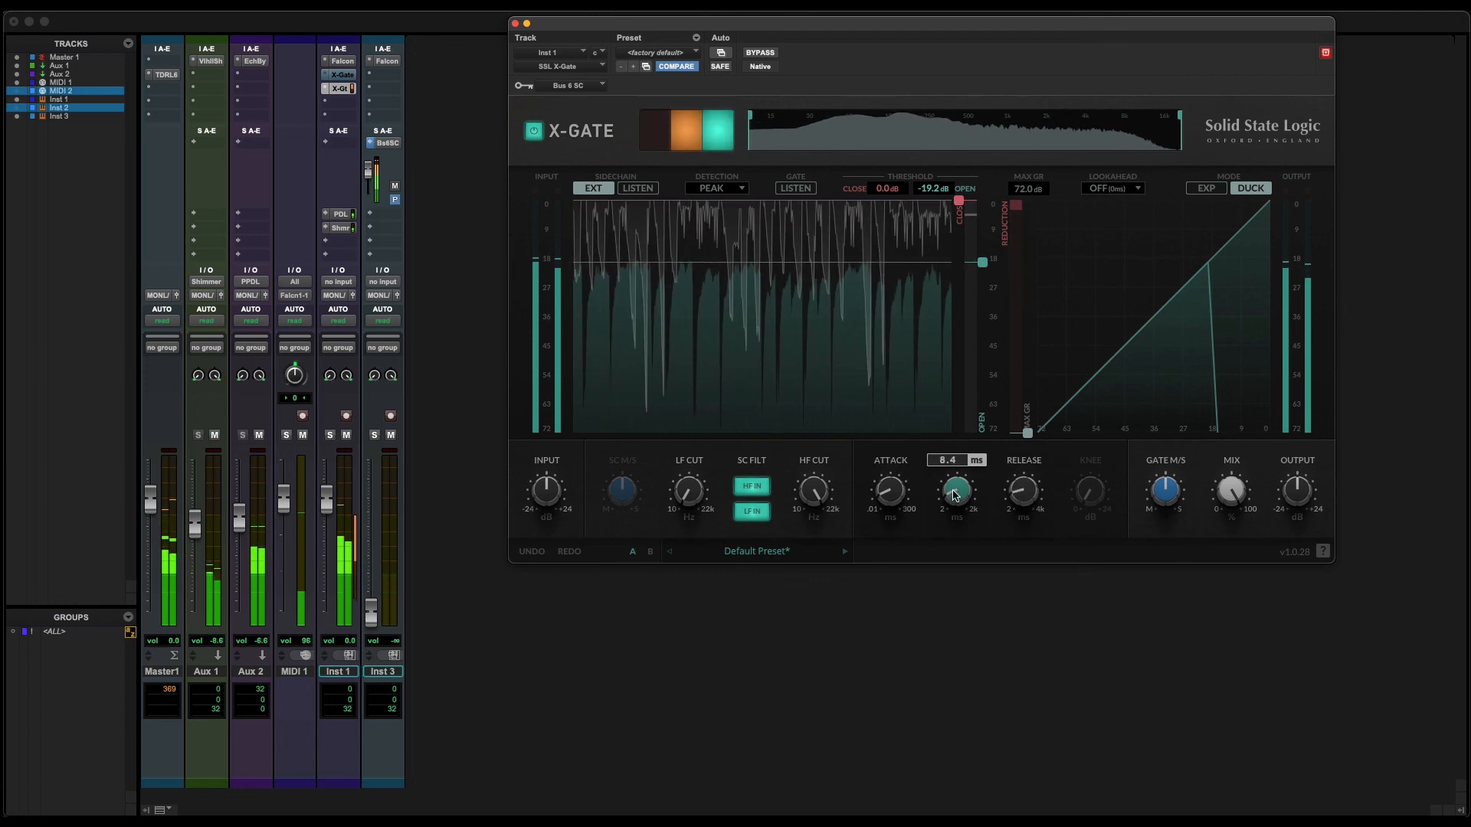
- Sweep the ducking X-Gate's Gate M/S from -100 to 100, and reset it to its centre position
mouse_move(1163, 499)
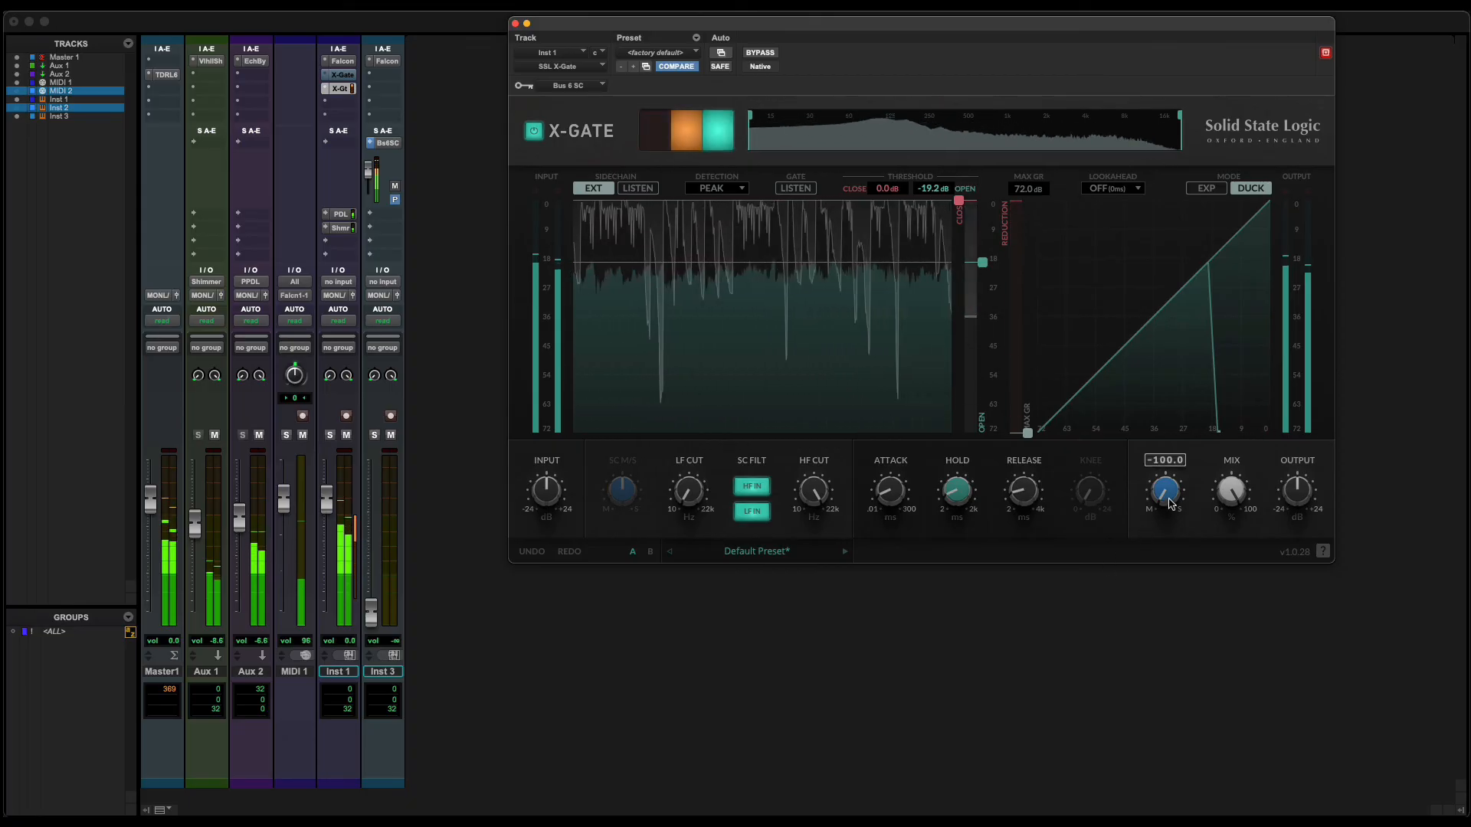
left_click_drag(1168, 500, 1215, 355)
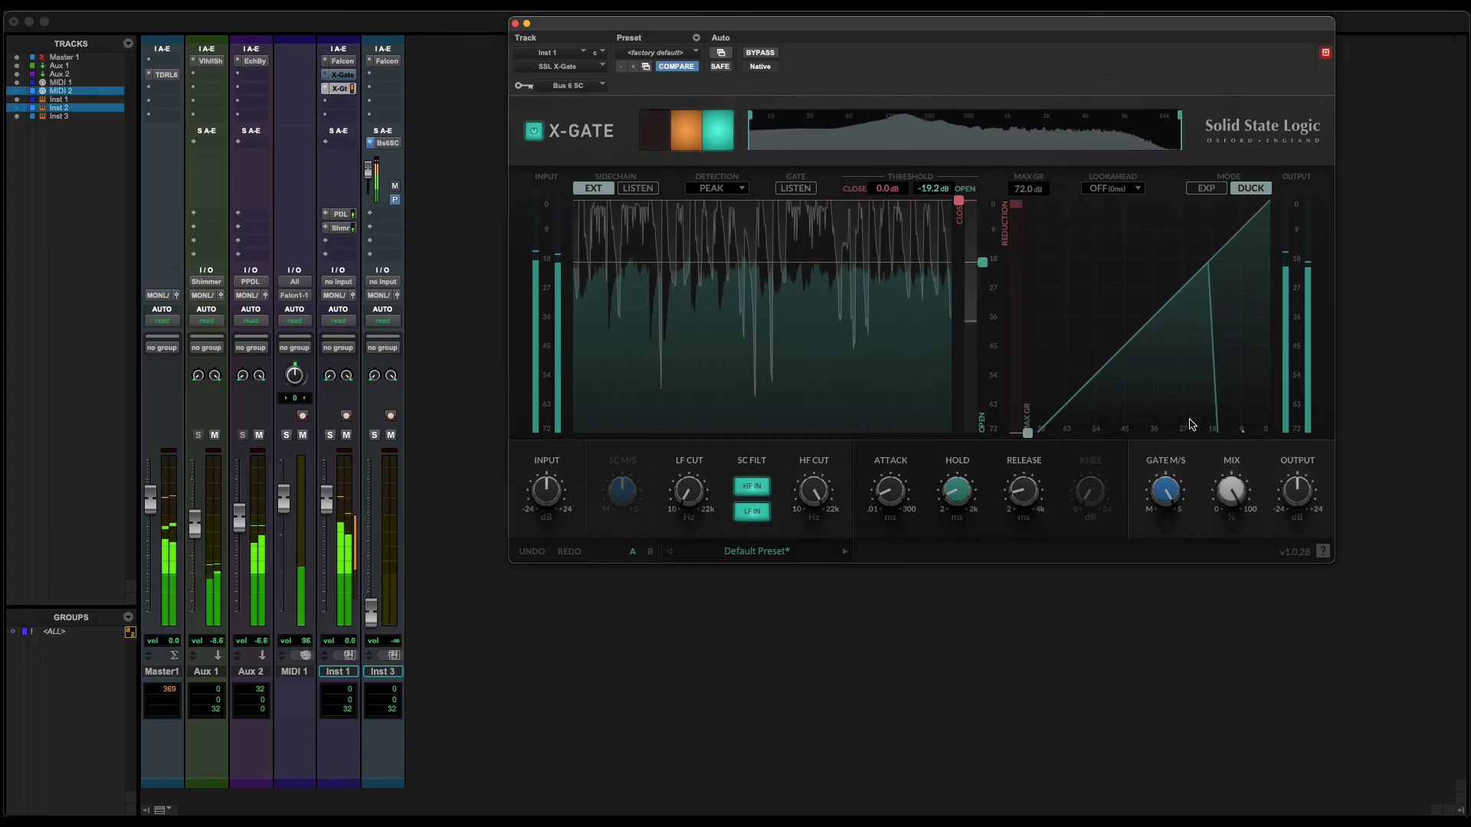
left_click(1167, 496, "alt")
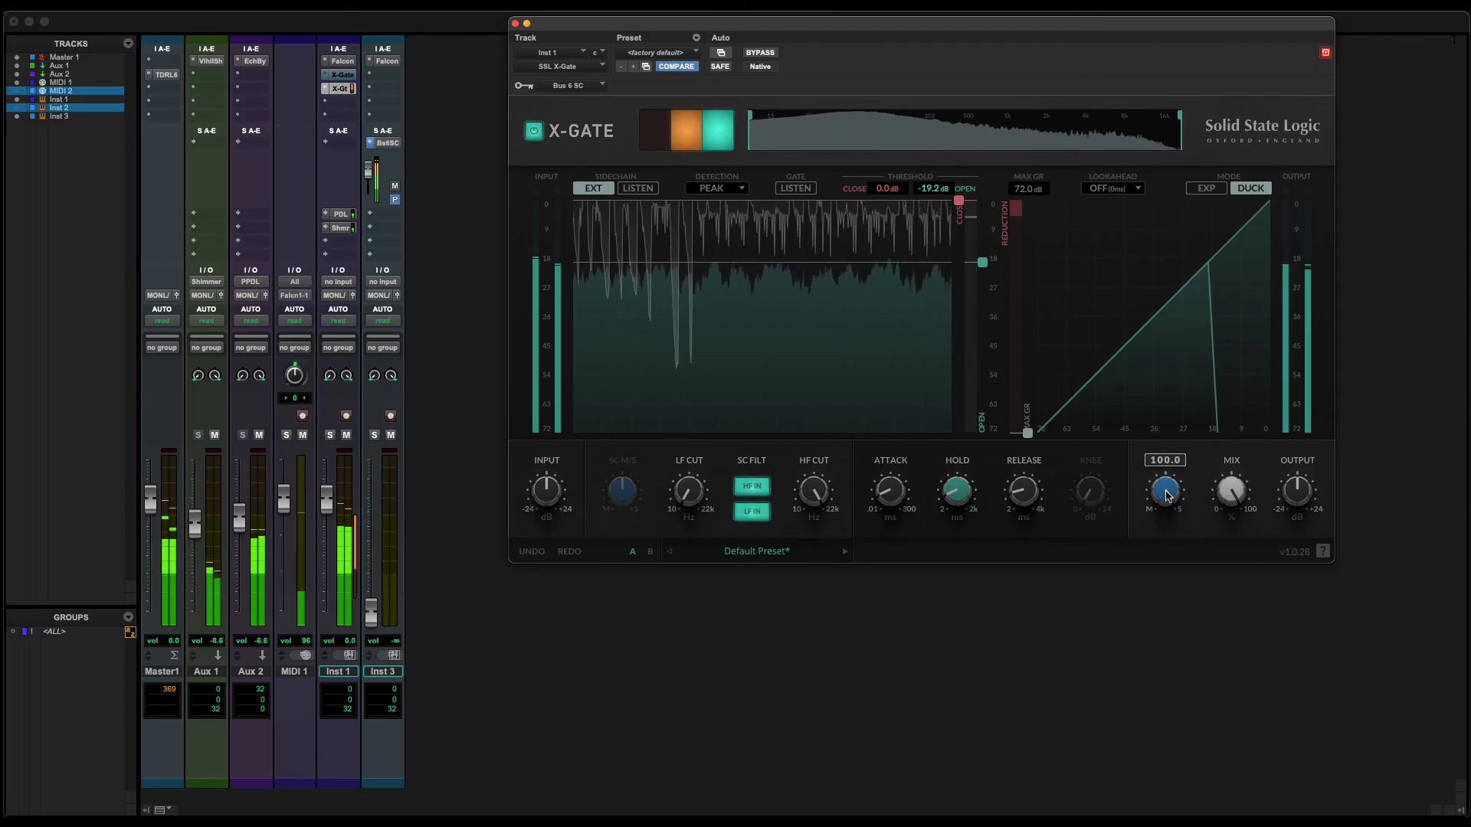
mouse_move(1011, 494)
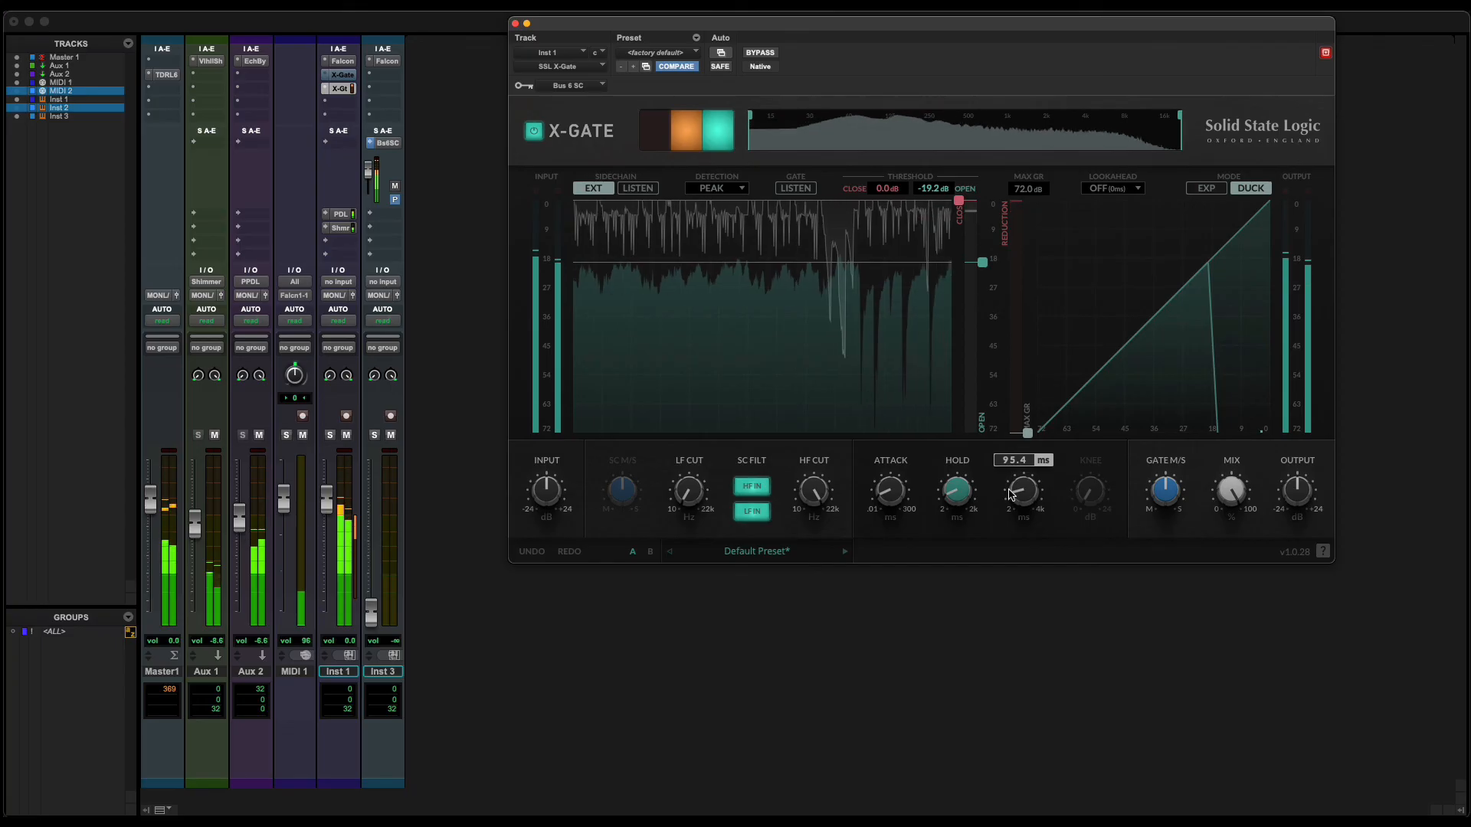